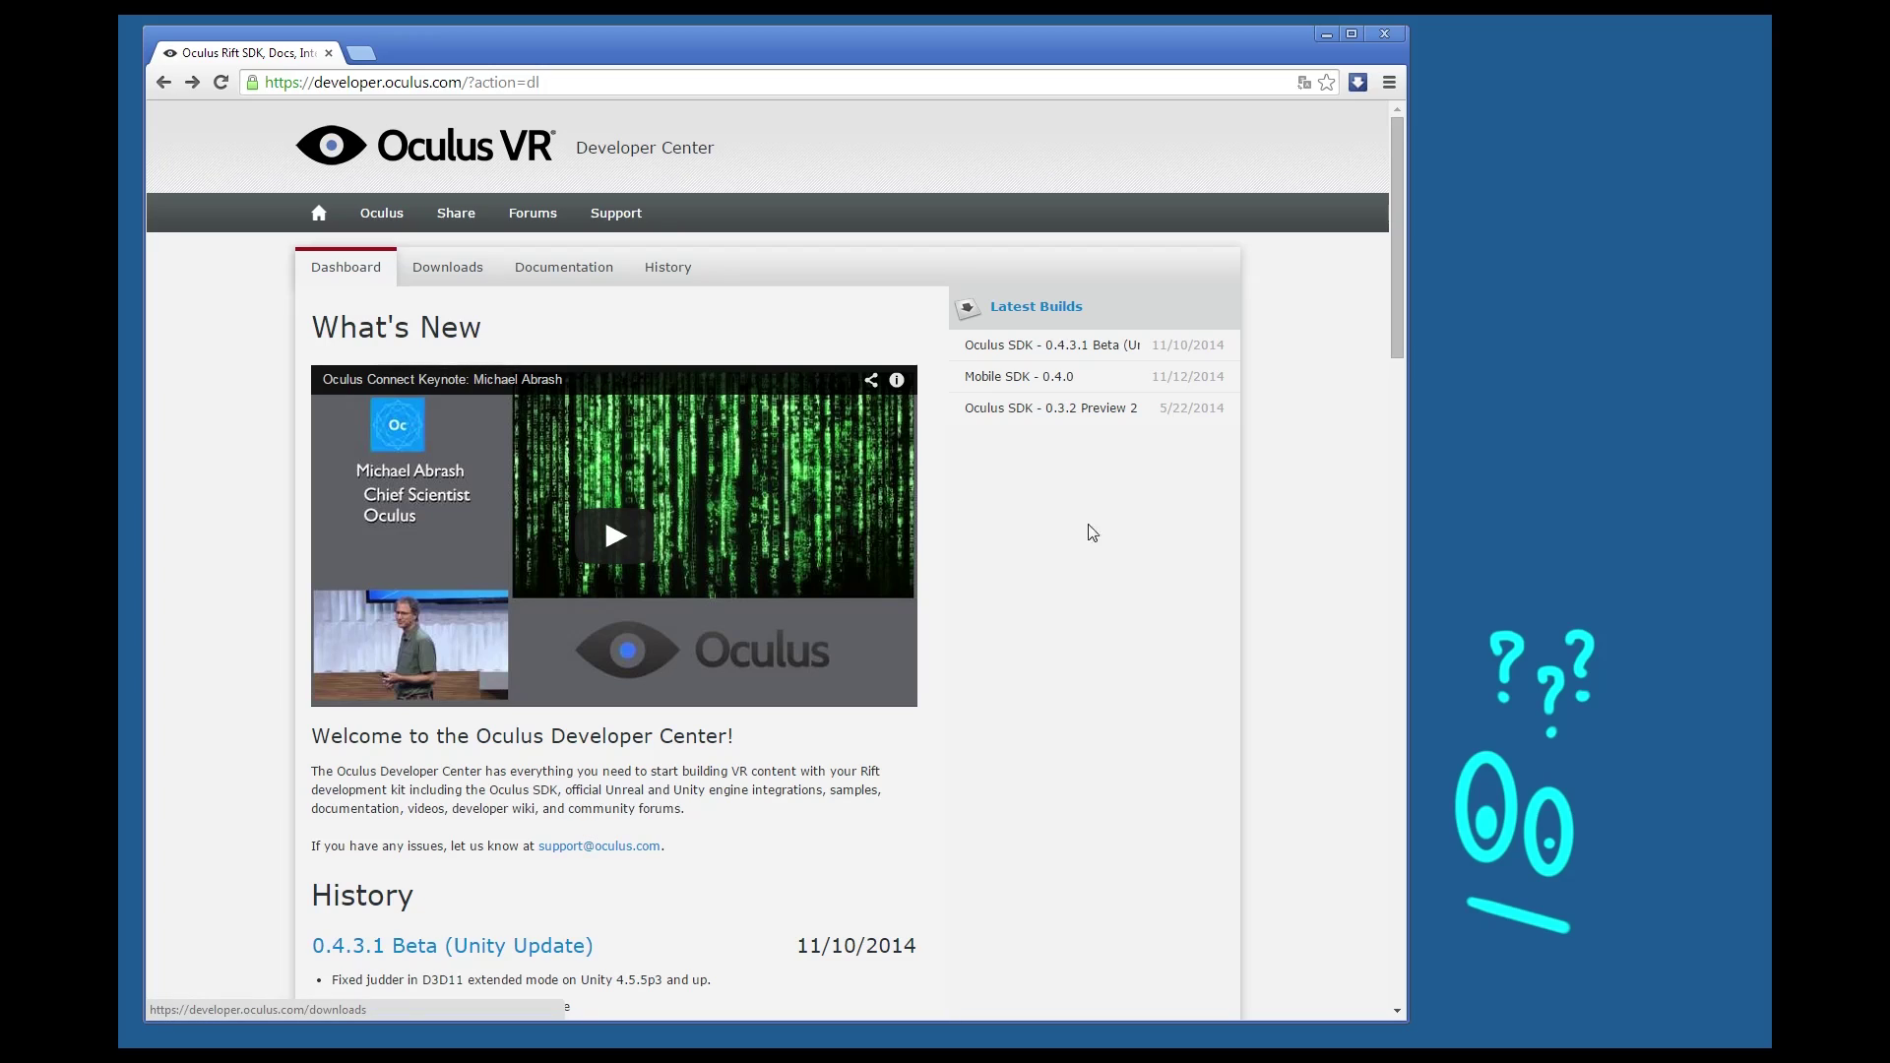
- Request the Oculus Runtime for Windows download from the SDK 0.4.3 Beta downloads list
left_click(1043, 313)
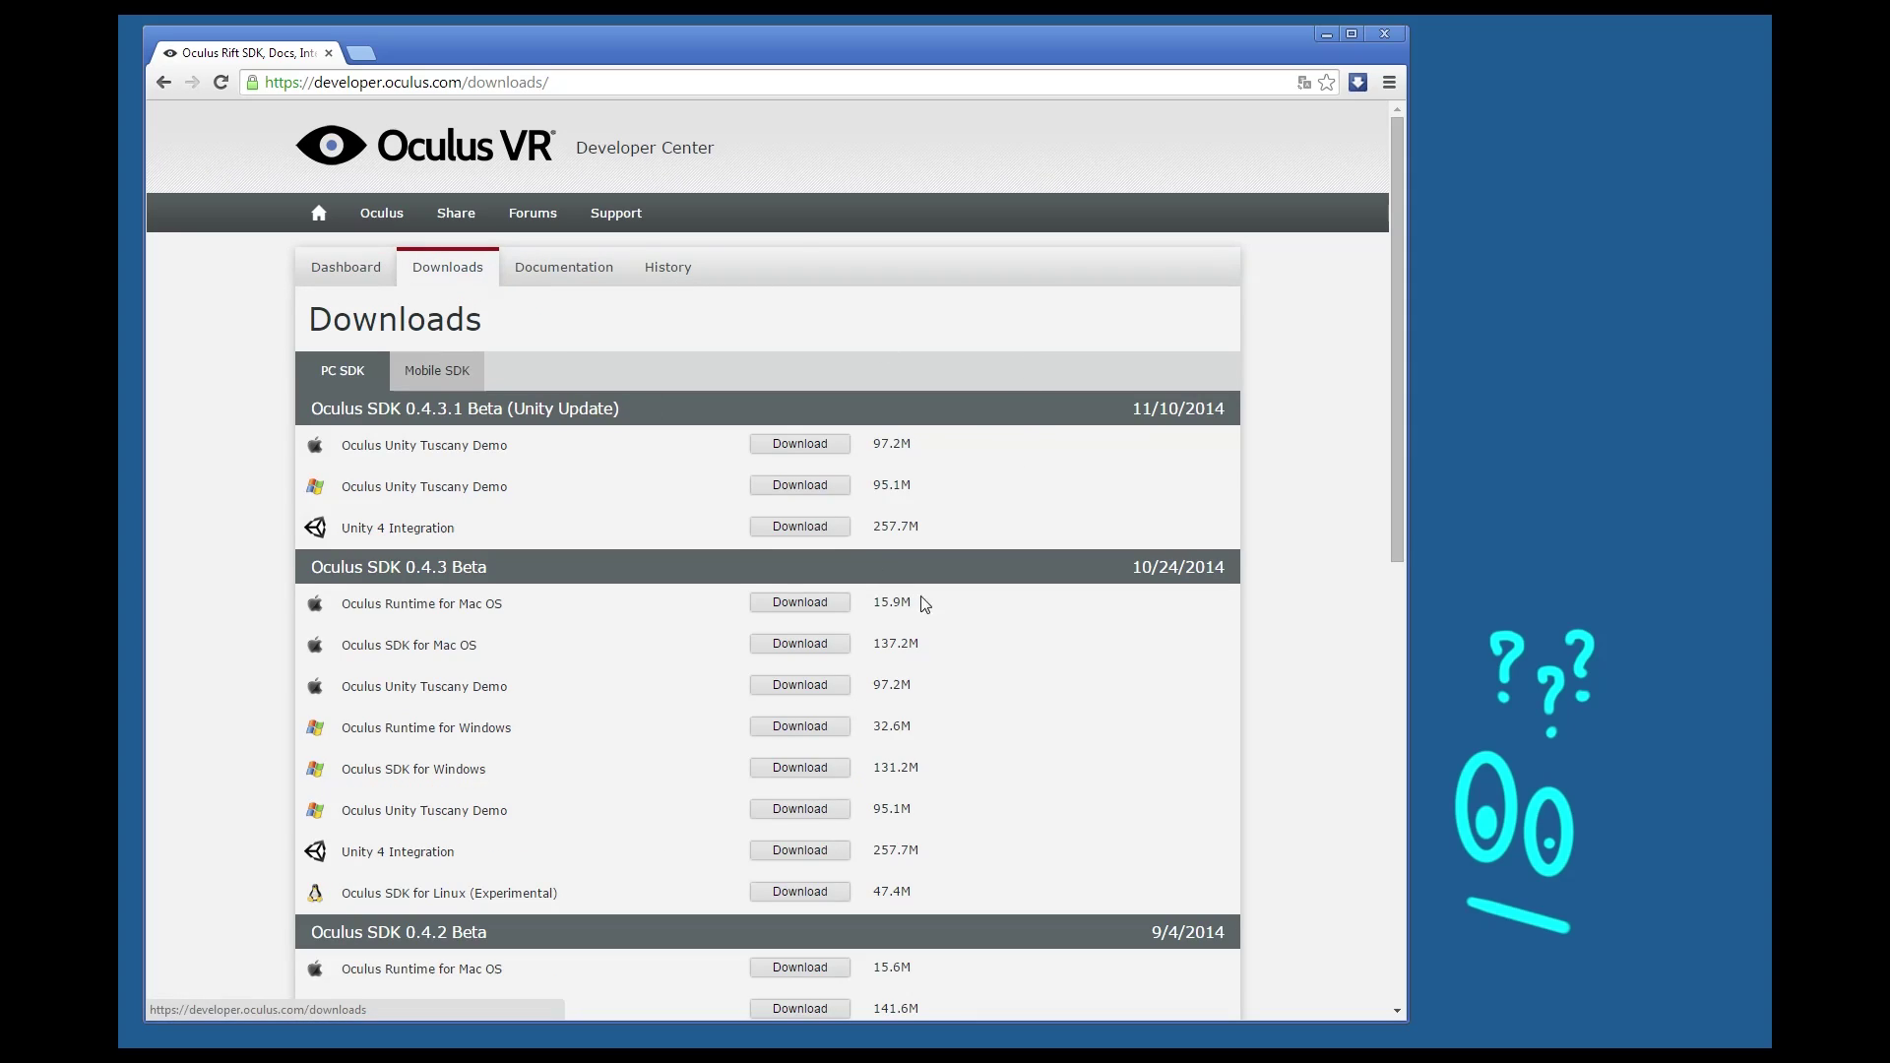
scroll(1053, 639, "down", 2)
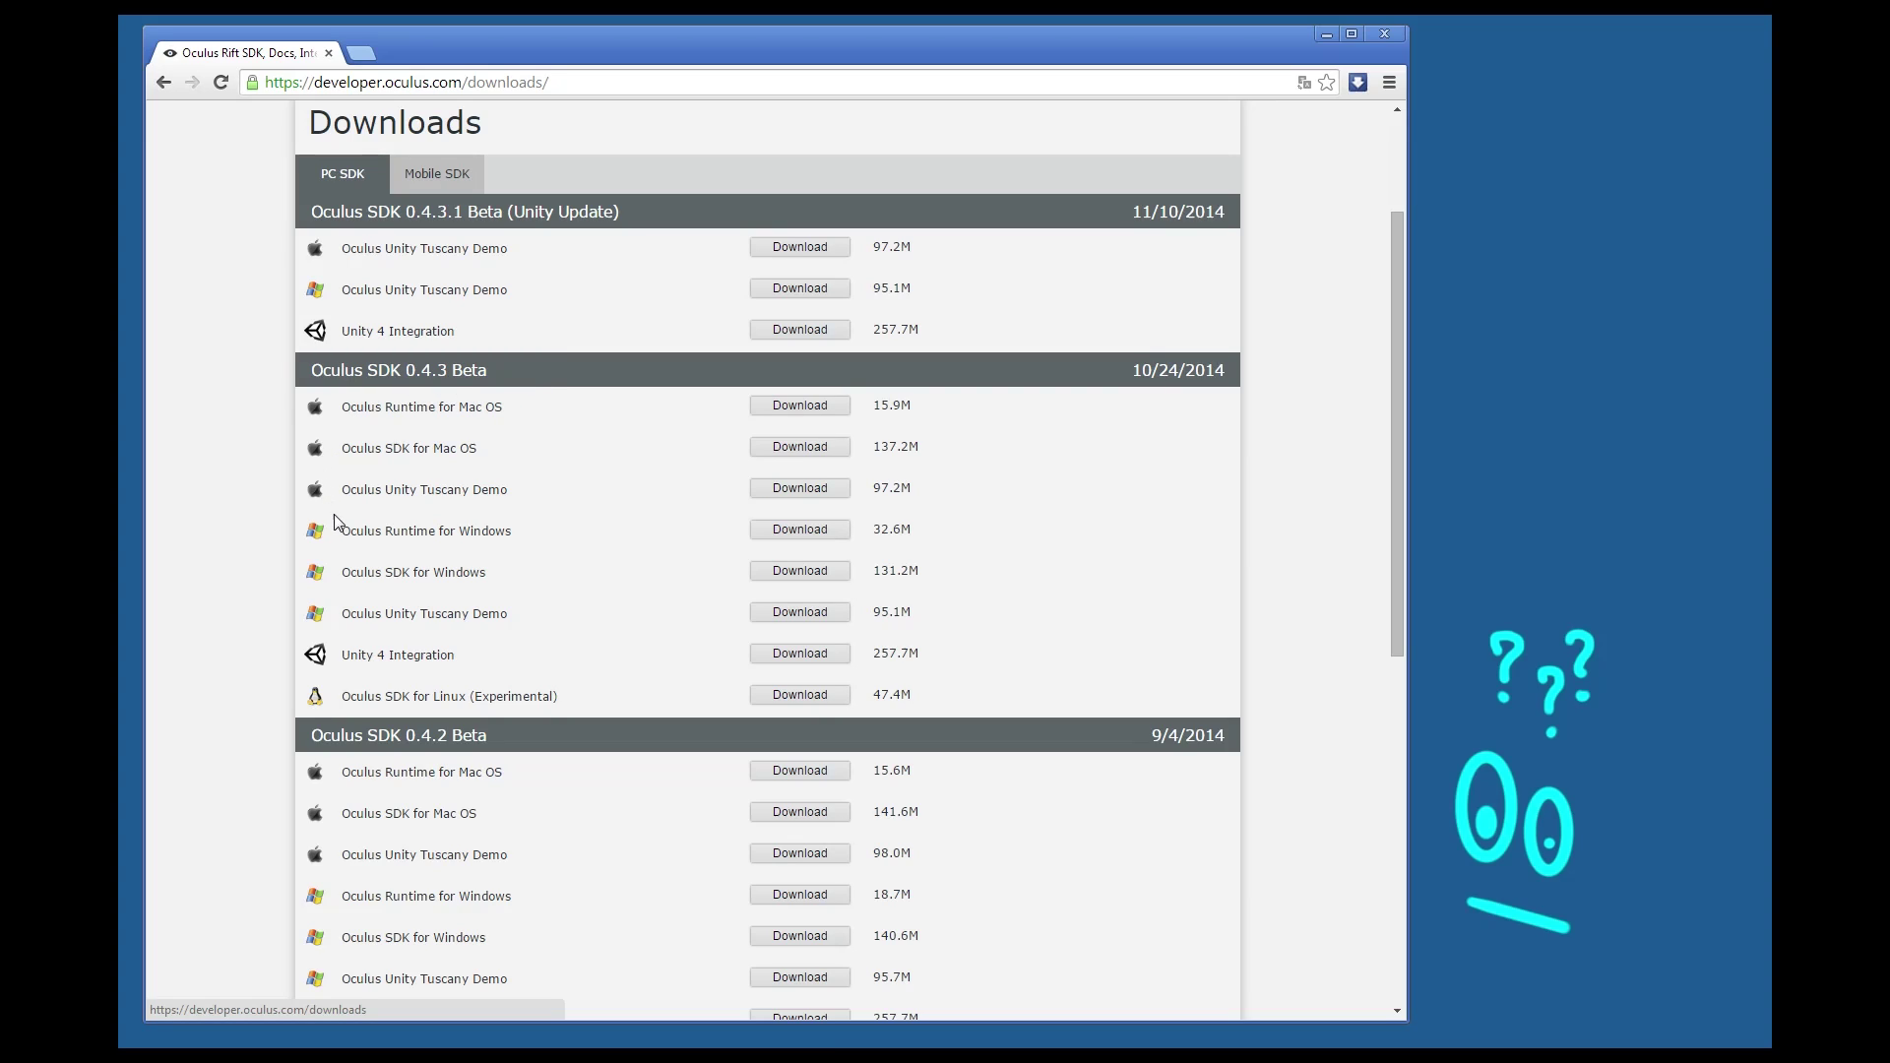
left_click_drag(340, 535, 627, 546)
left_click(772, 533)
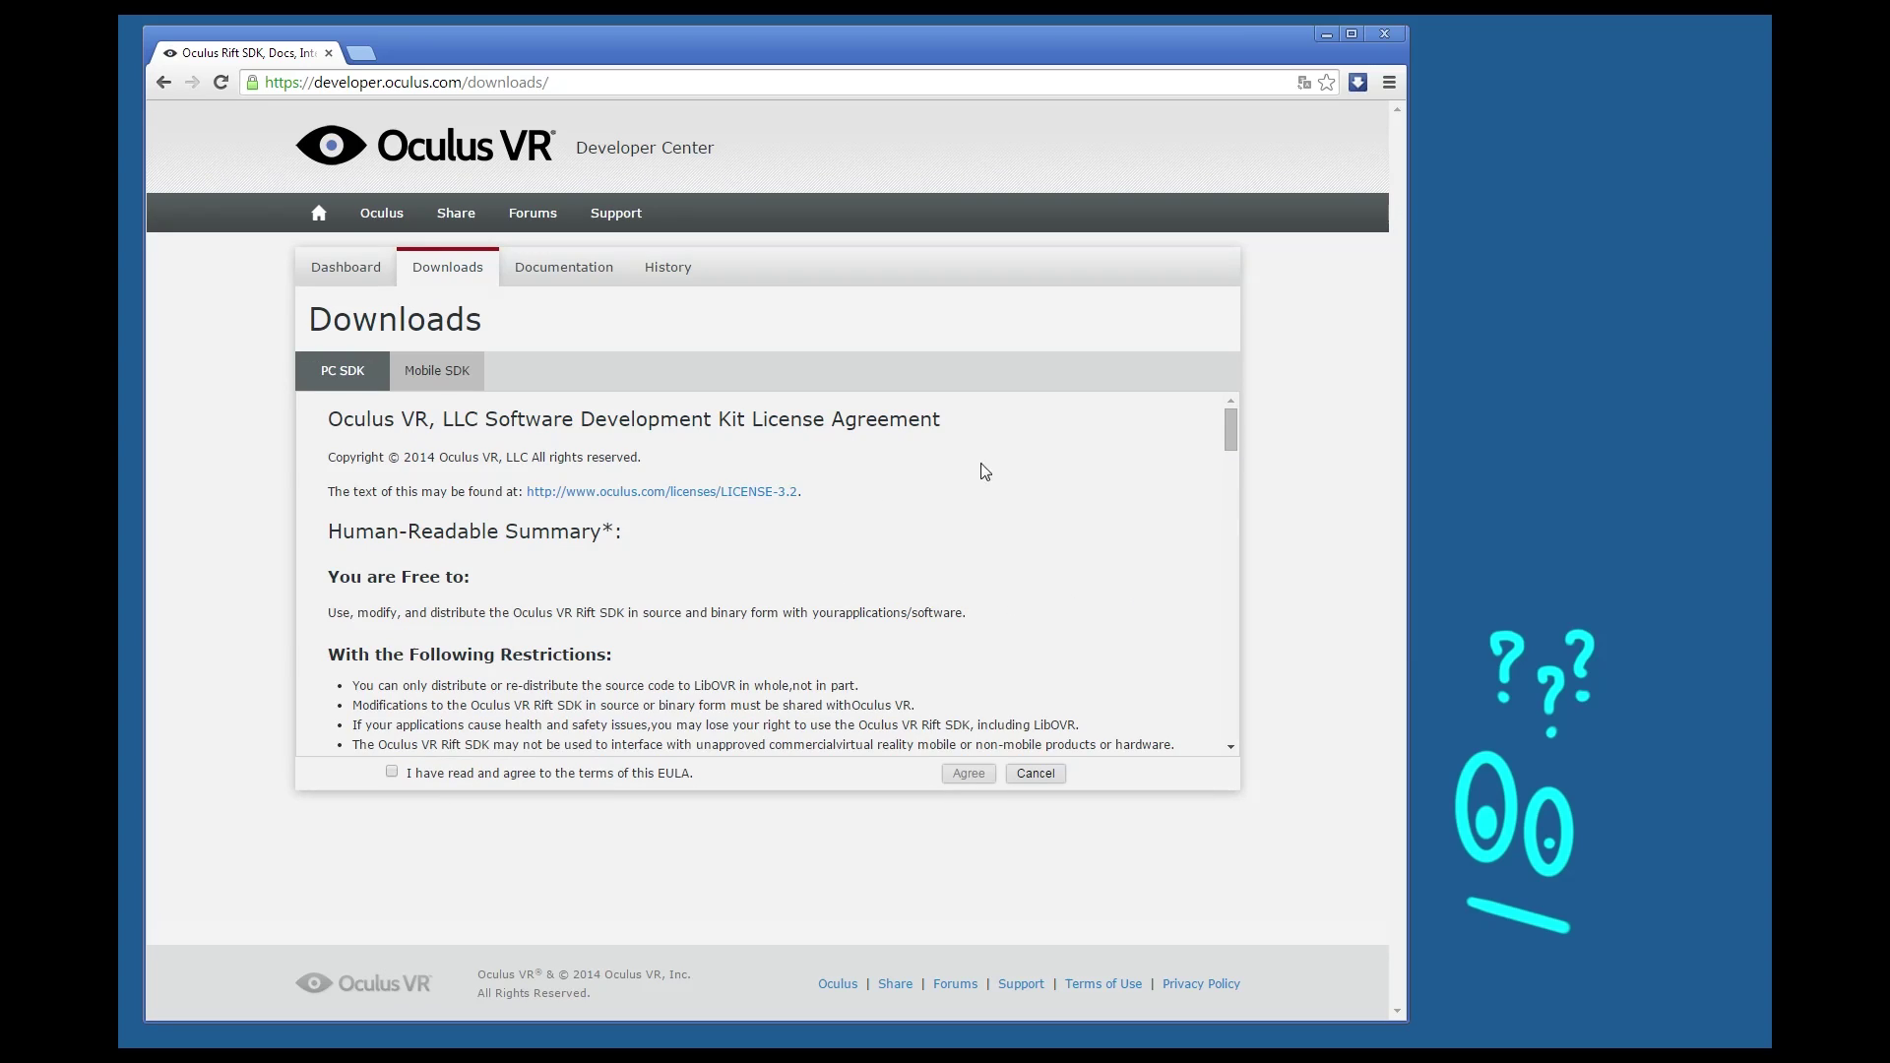
- Agree to the SDK EULA terms so the Oculus Runtime download starts
left_click(398, 776)
left_click(972, 780)
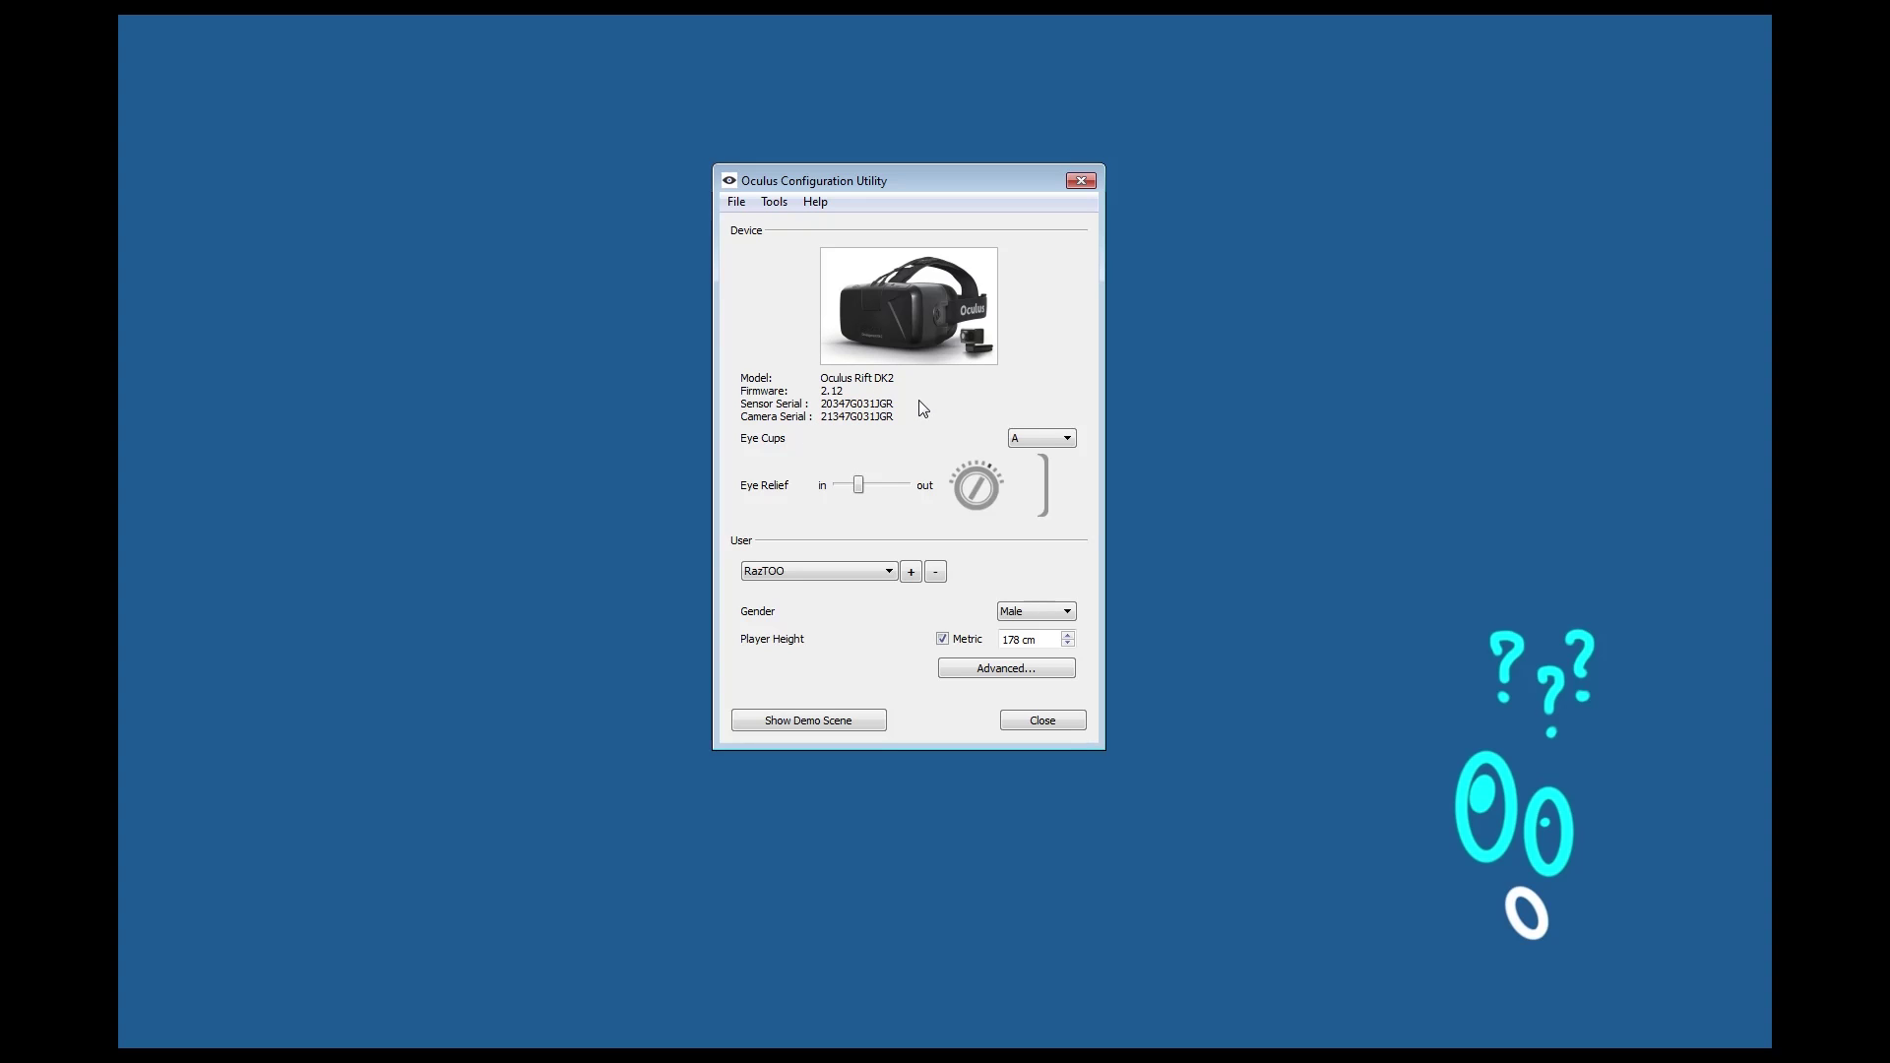
- Add a profile named 'User', gender Male, height 178 cm in metric units
left_click(910, 574)
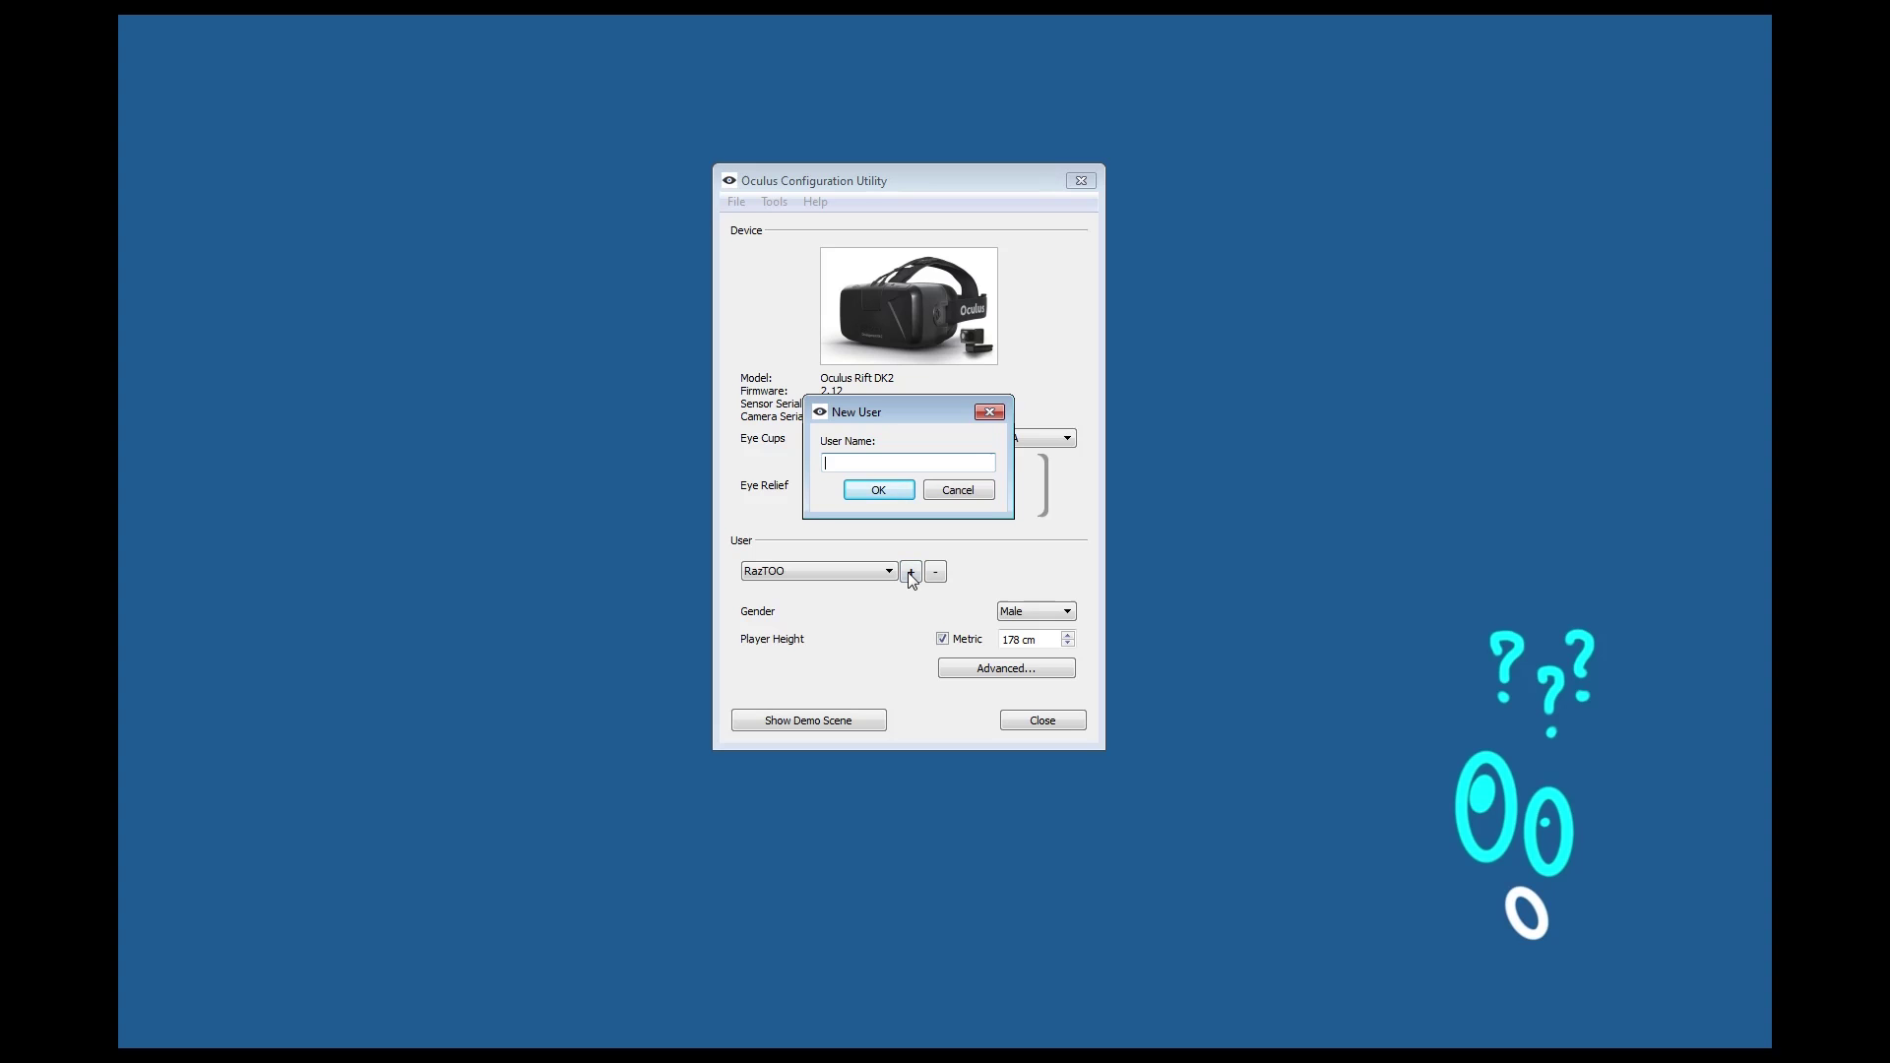
left_click(899, 495)
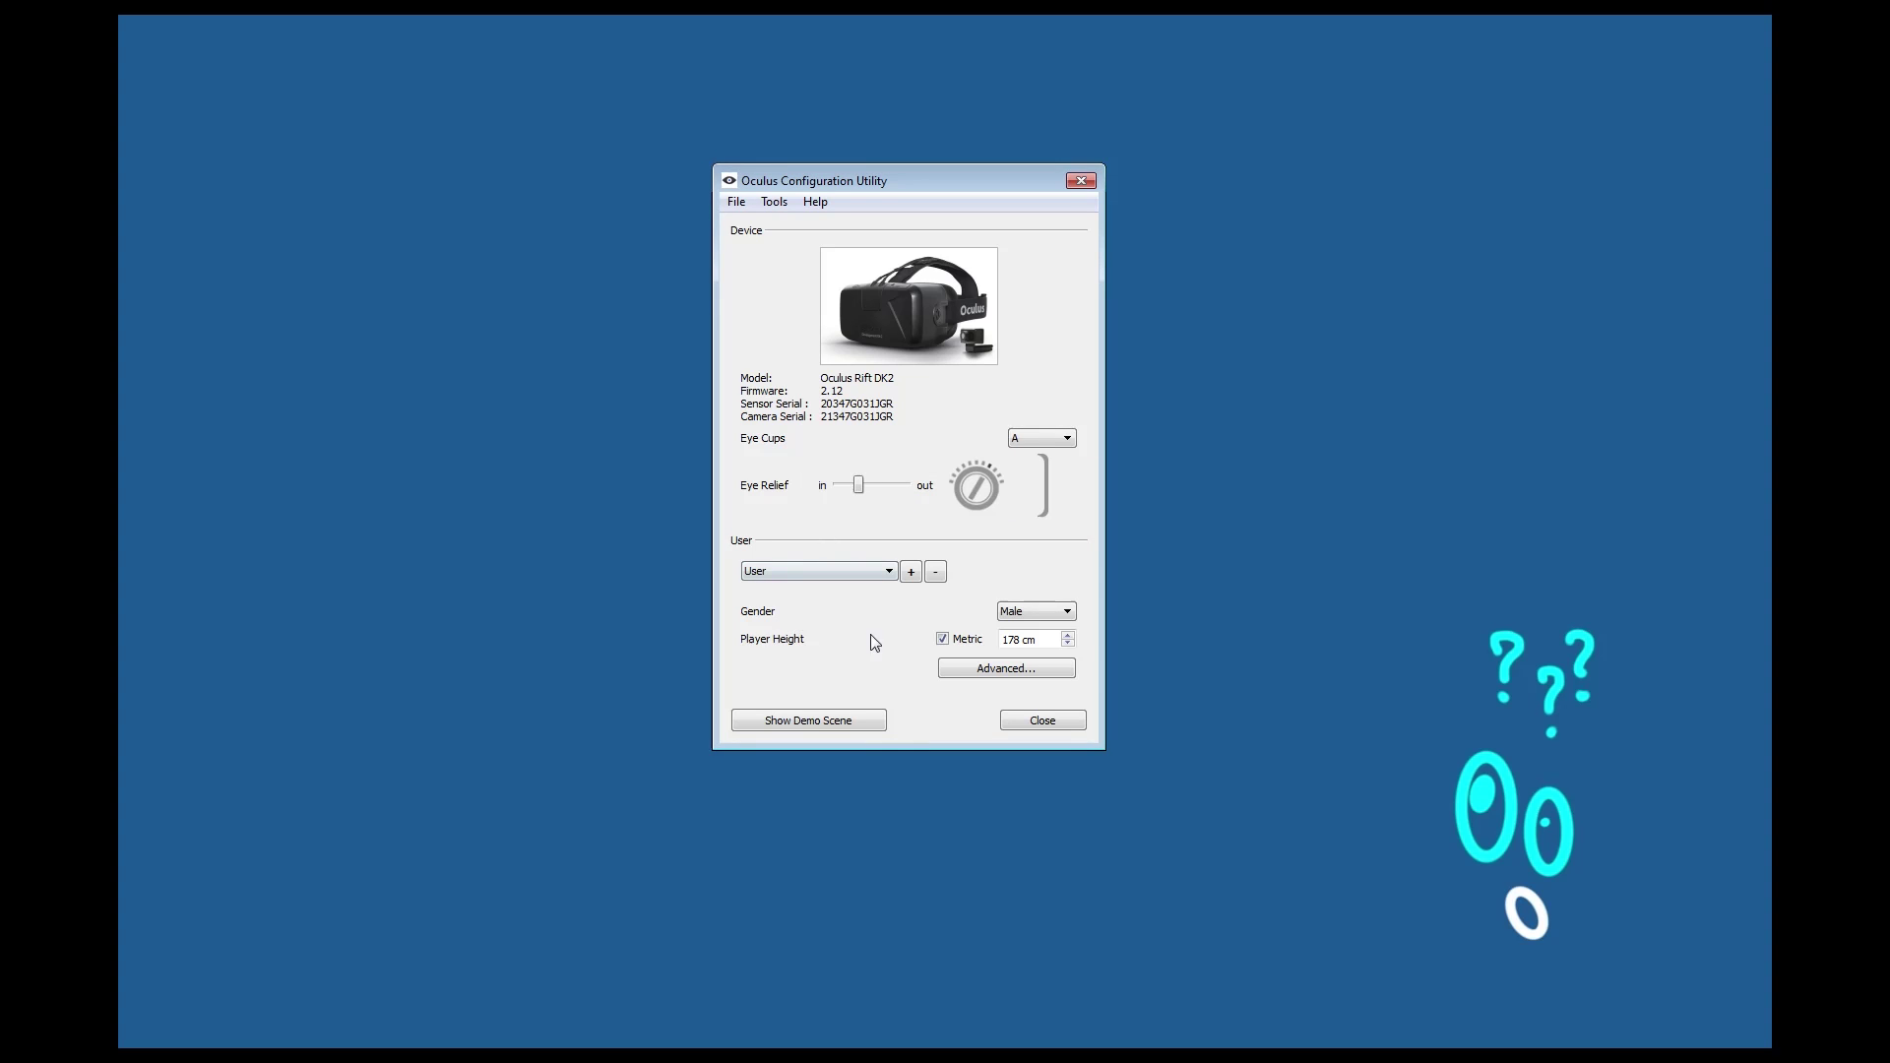
left_click(1036, 611)
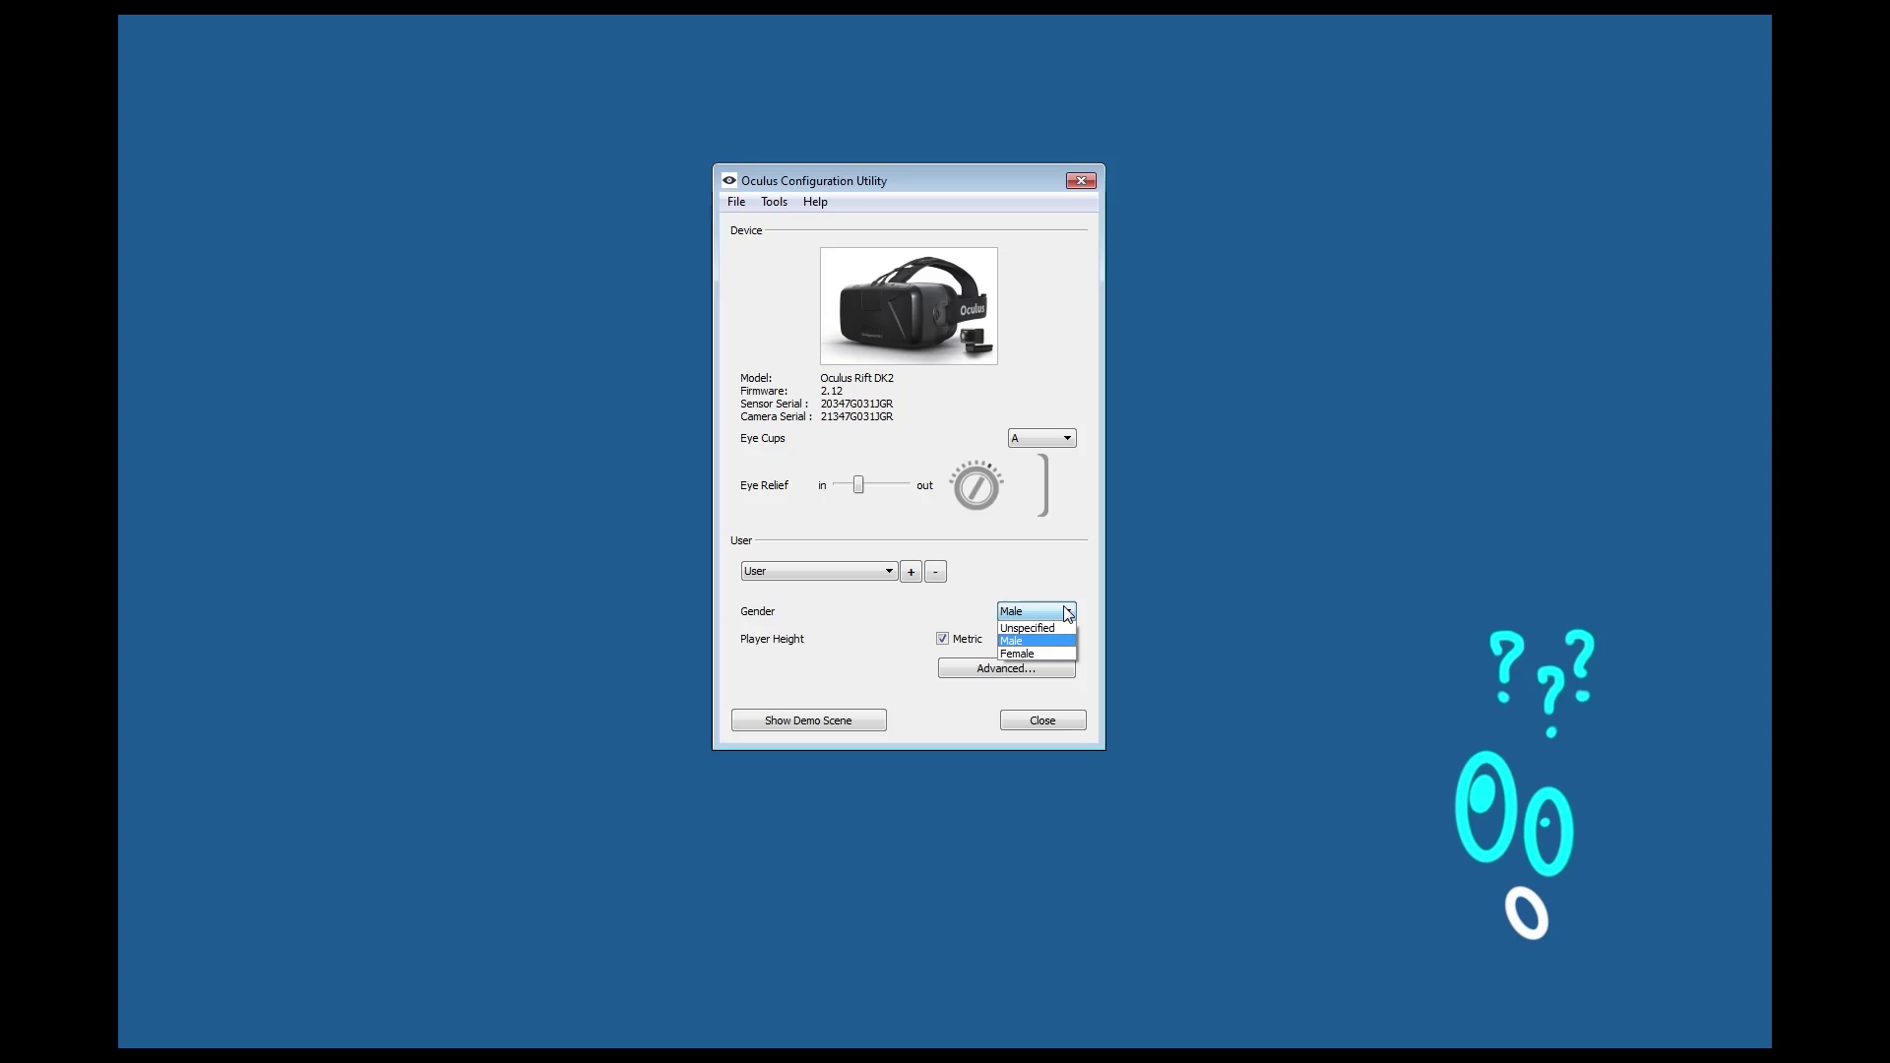
left_click(1025, 564)
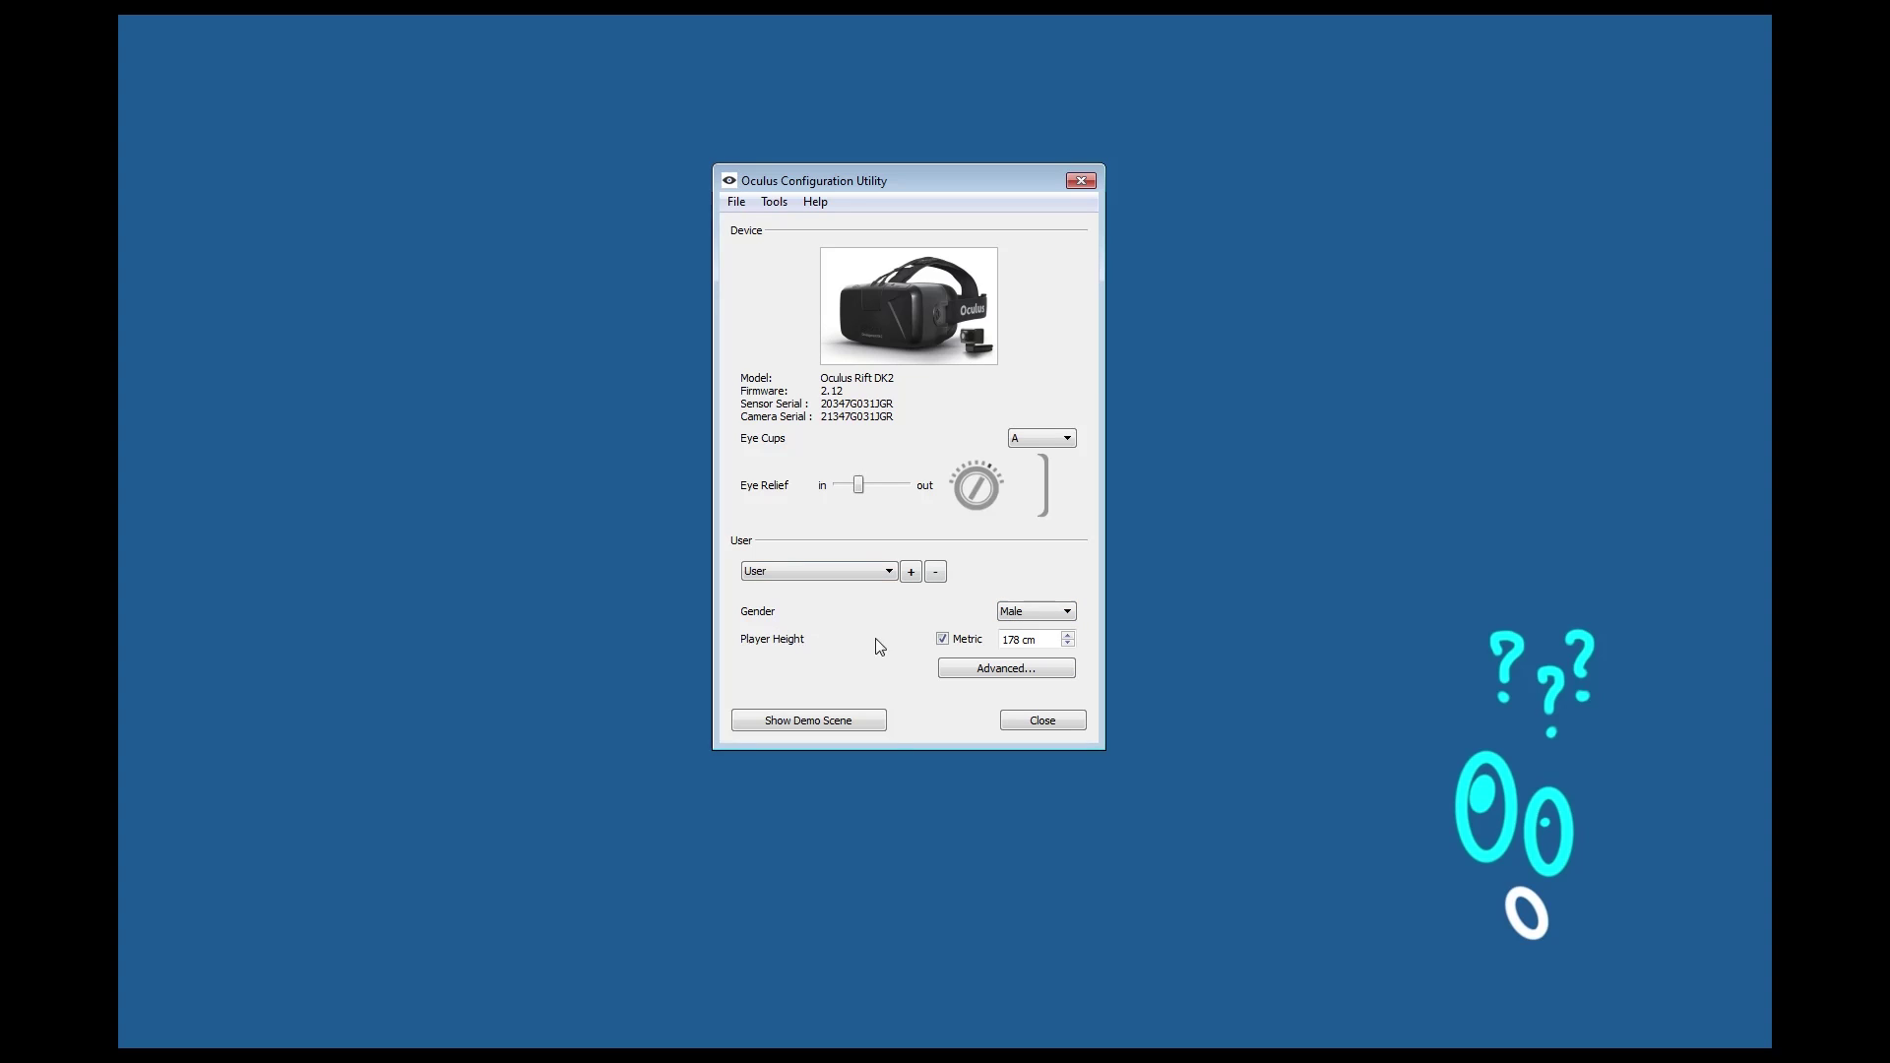
left_click(942, 640)
left_click(942, 640)
- Open Advanced Configuration and select the 64,0 mm IPD field
left_click(1013, 673)
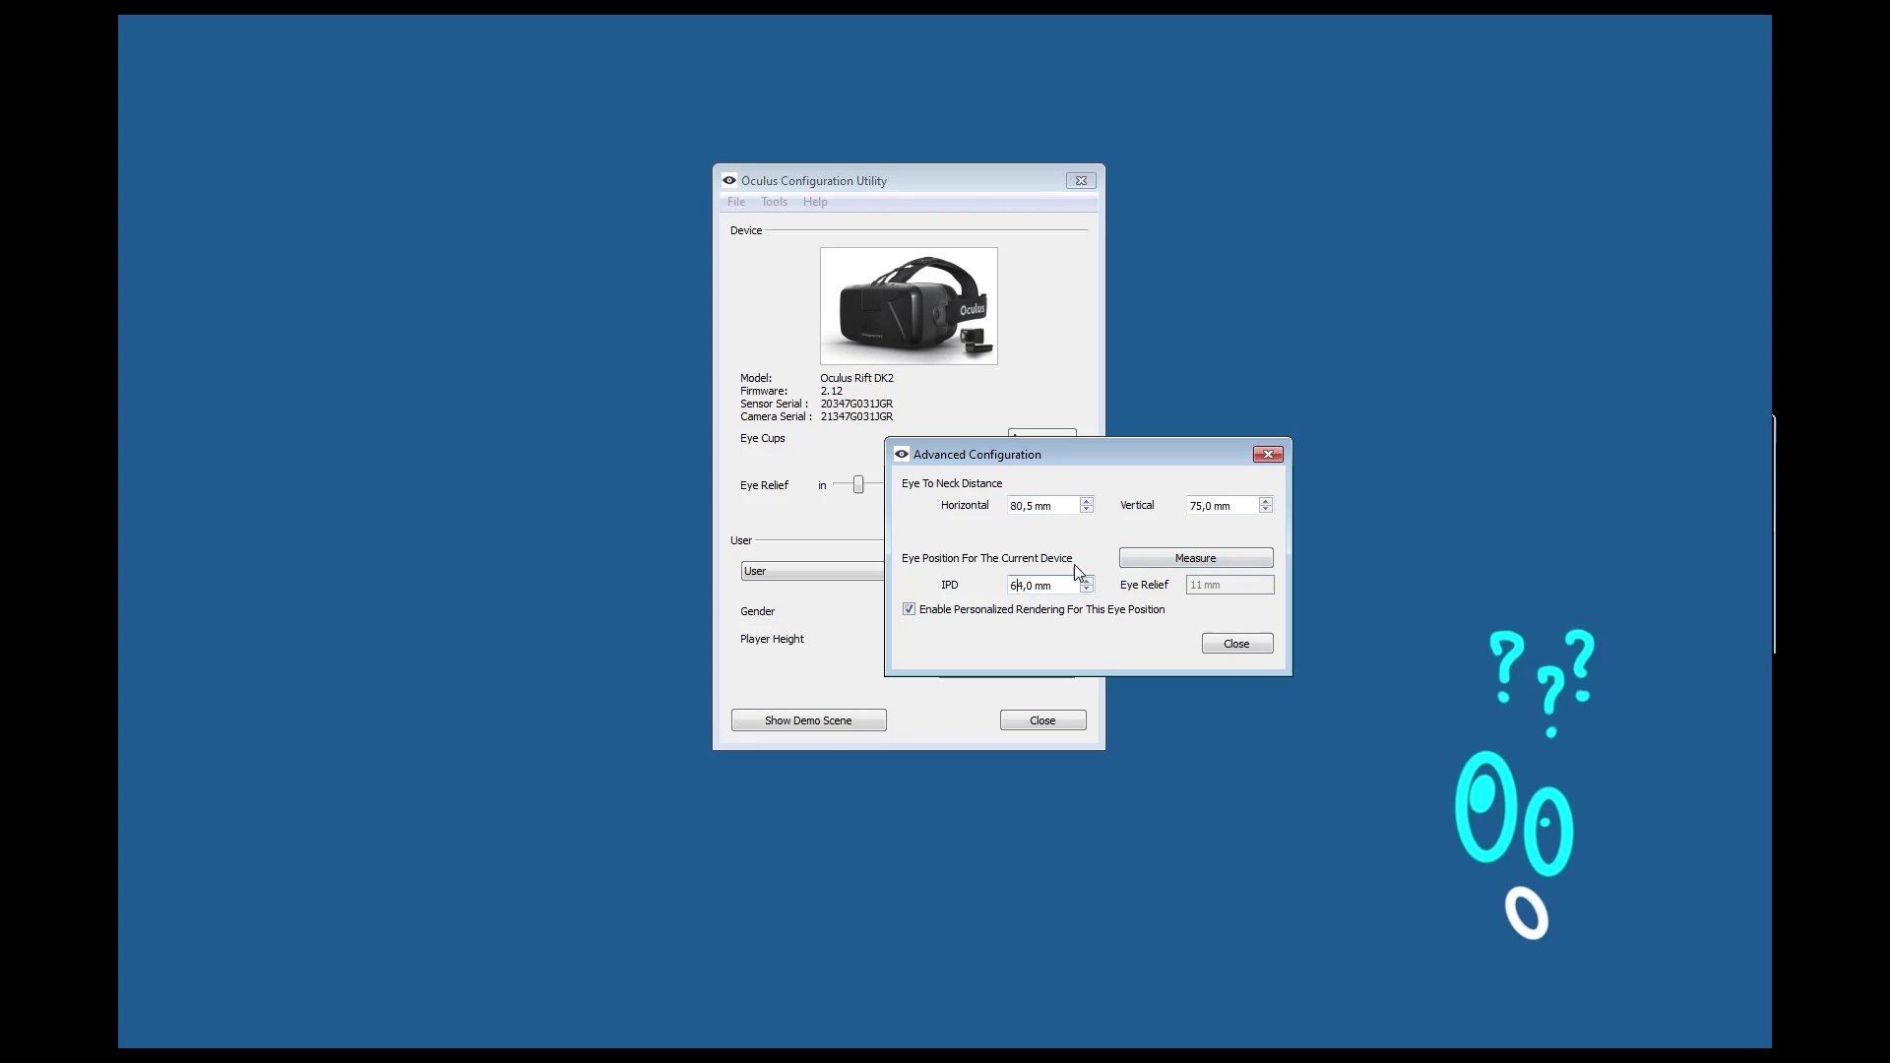
left_click(1014, 584)
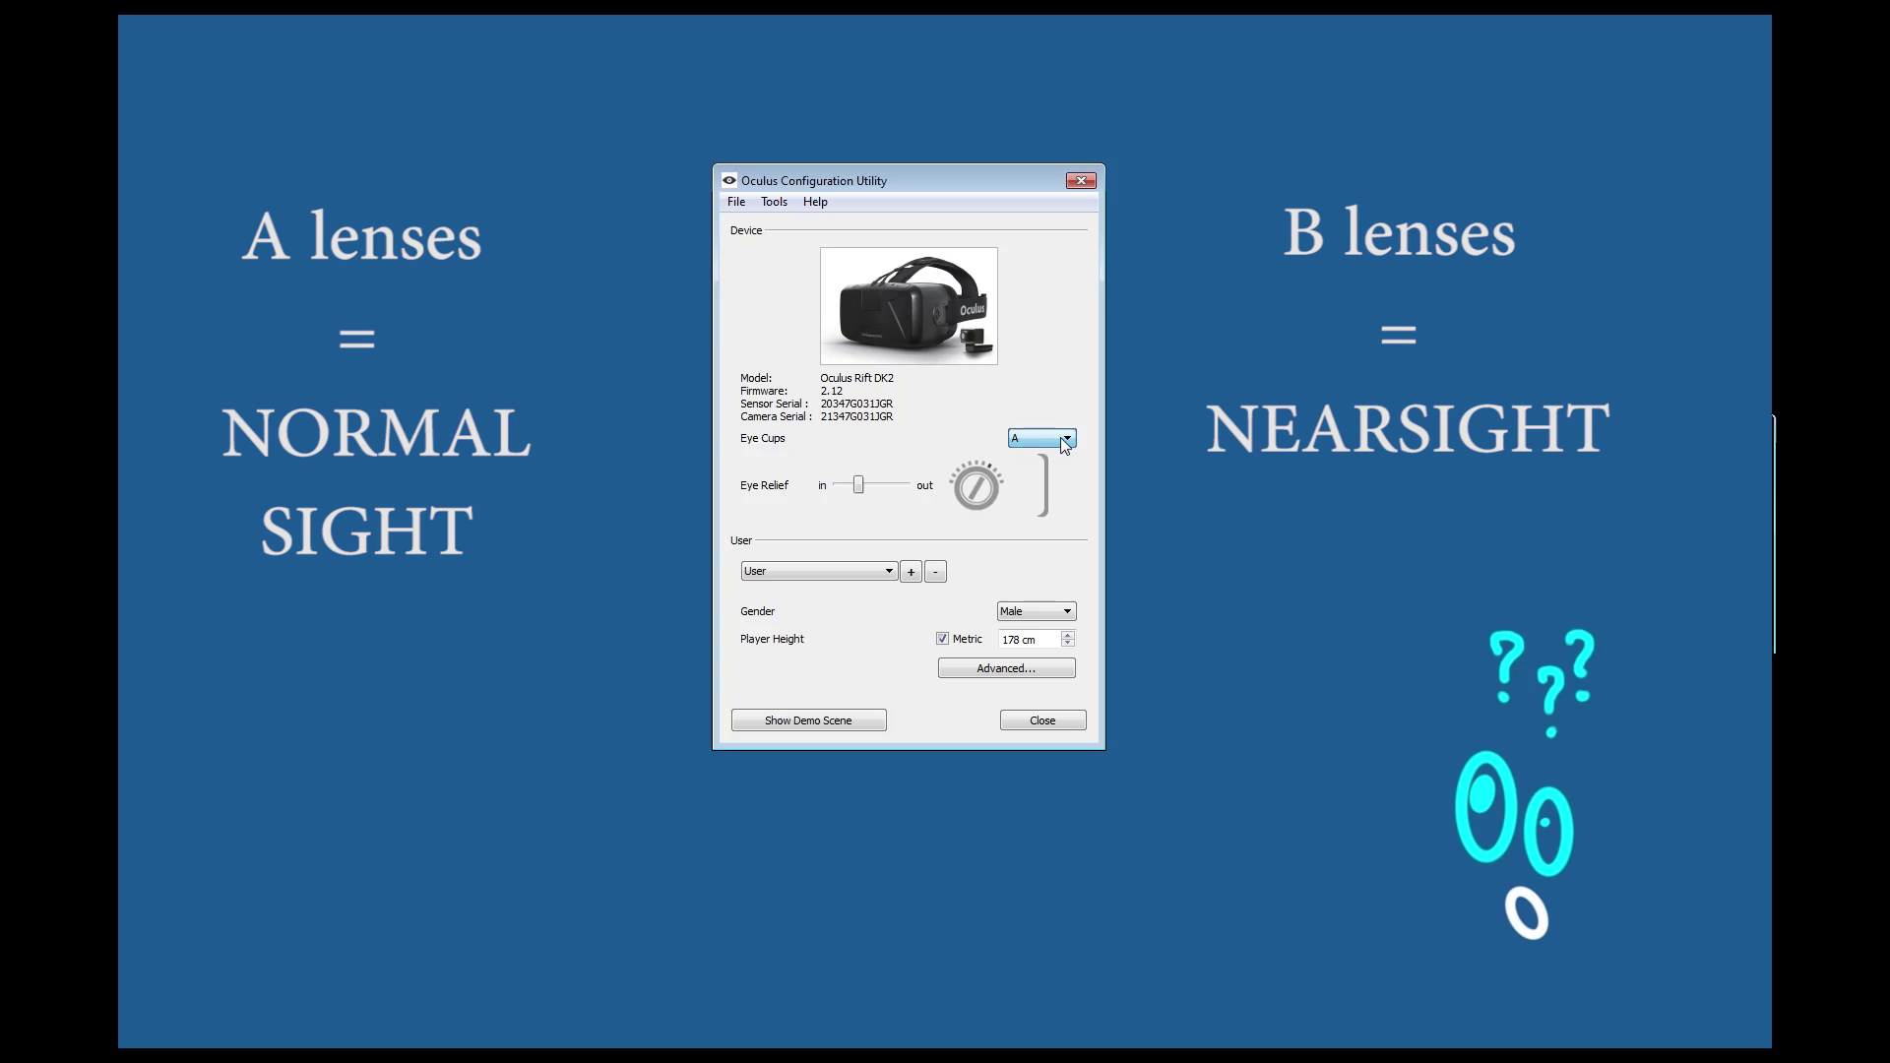
left_click(1041, 454)
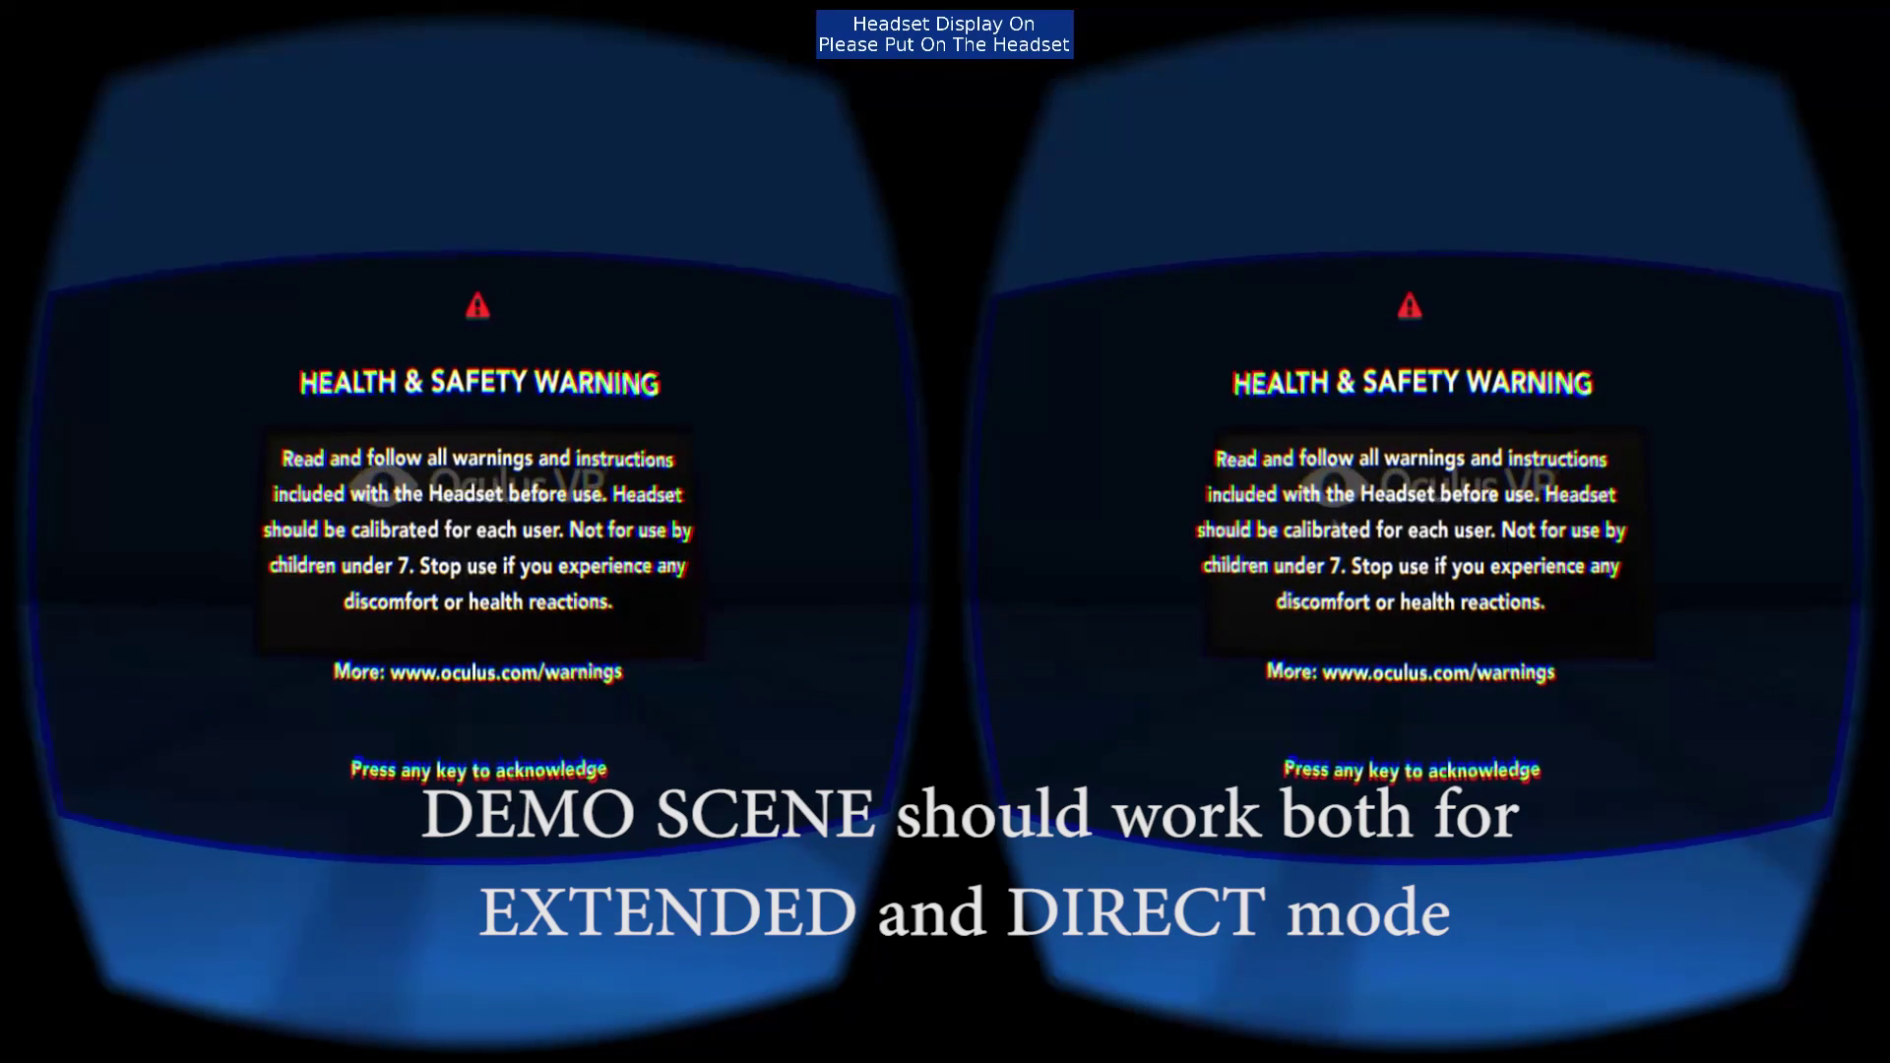
key("space")
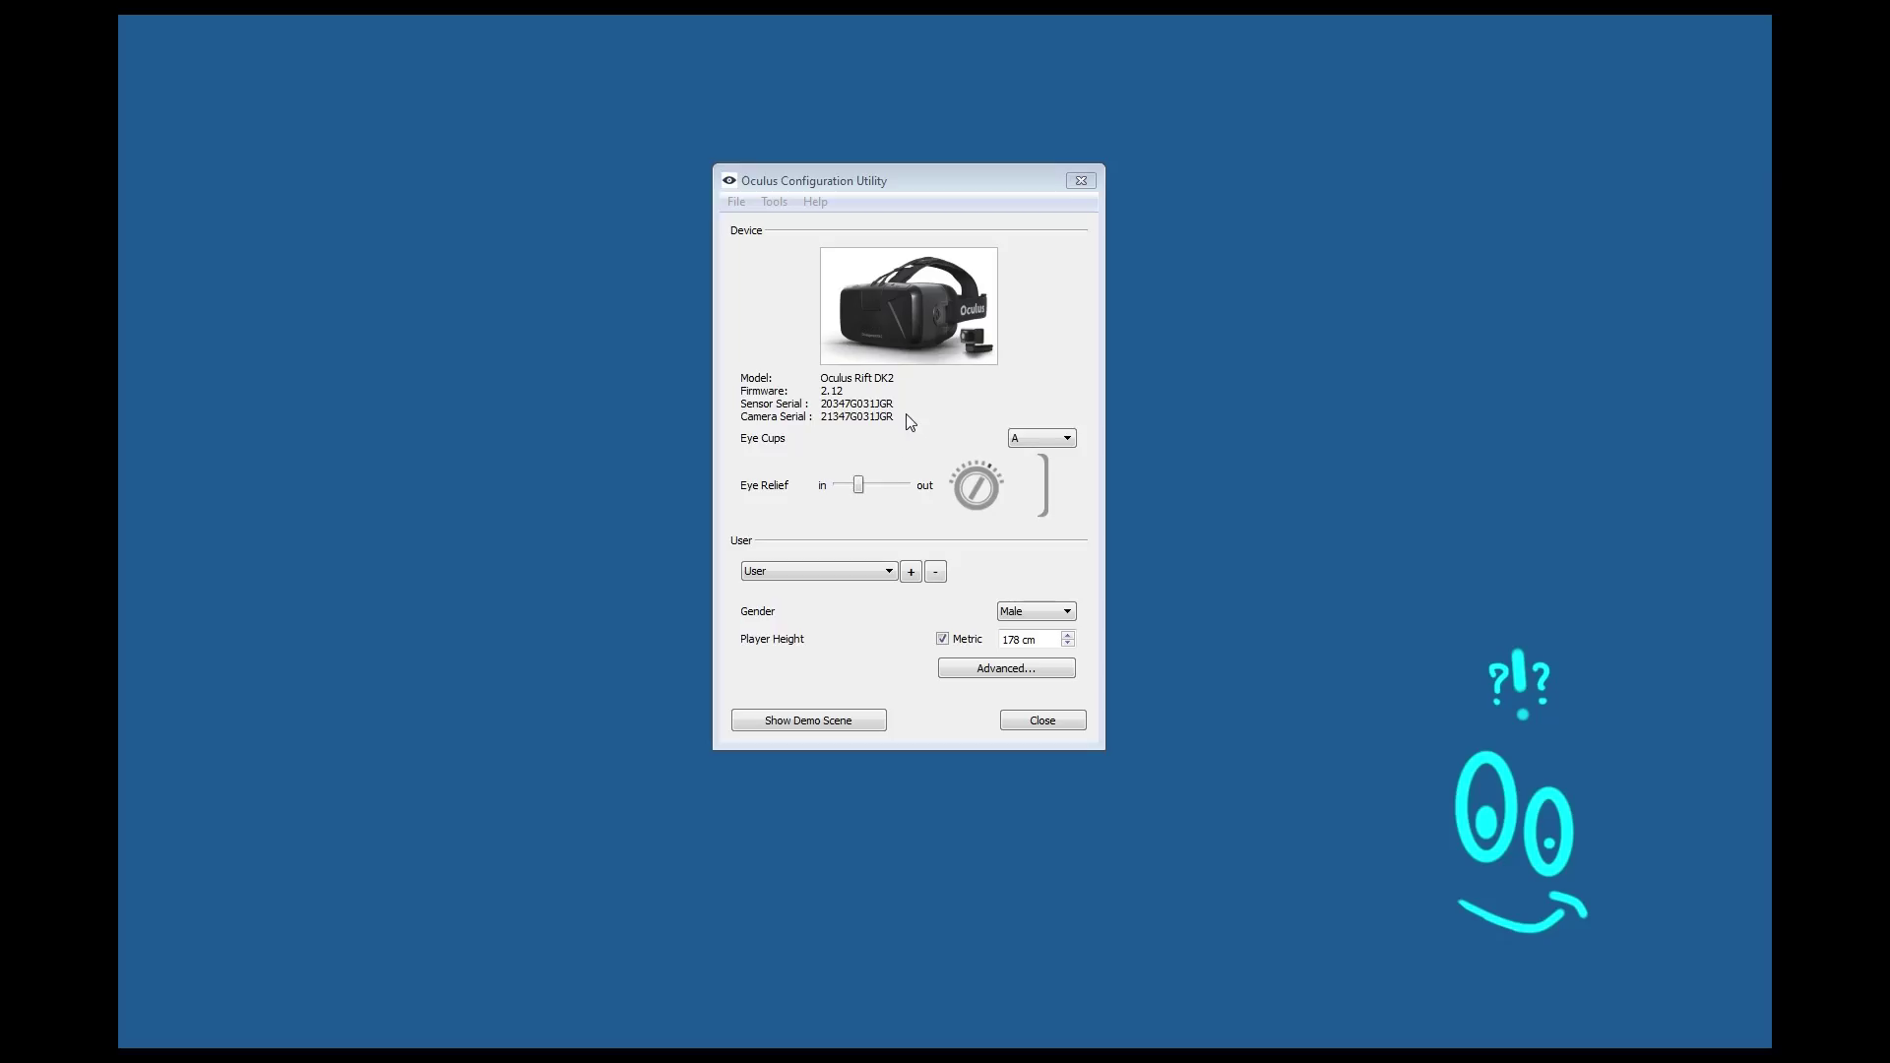
- Set Rift Display Mode to Extend Desktop to the HMD instead of direct HMD access
left_click(776, 202)
left_click(776, 202)
left_click(776, 202)
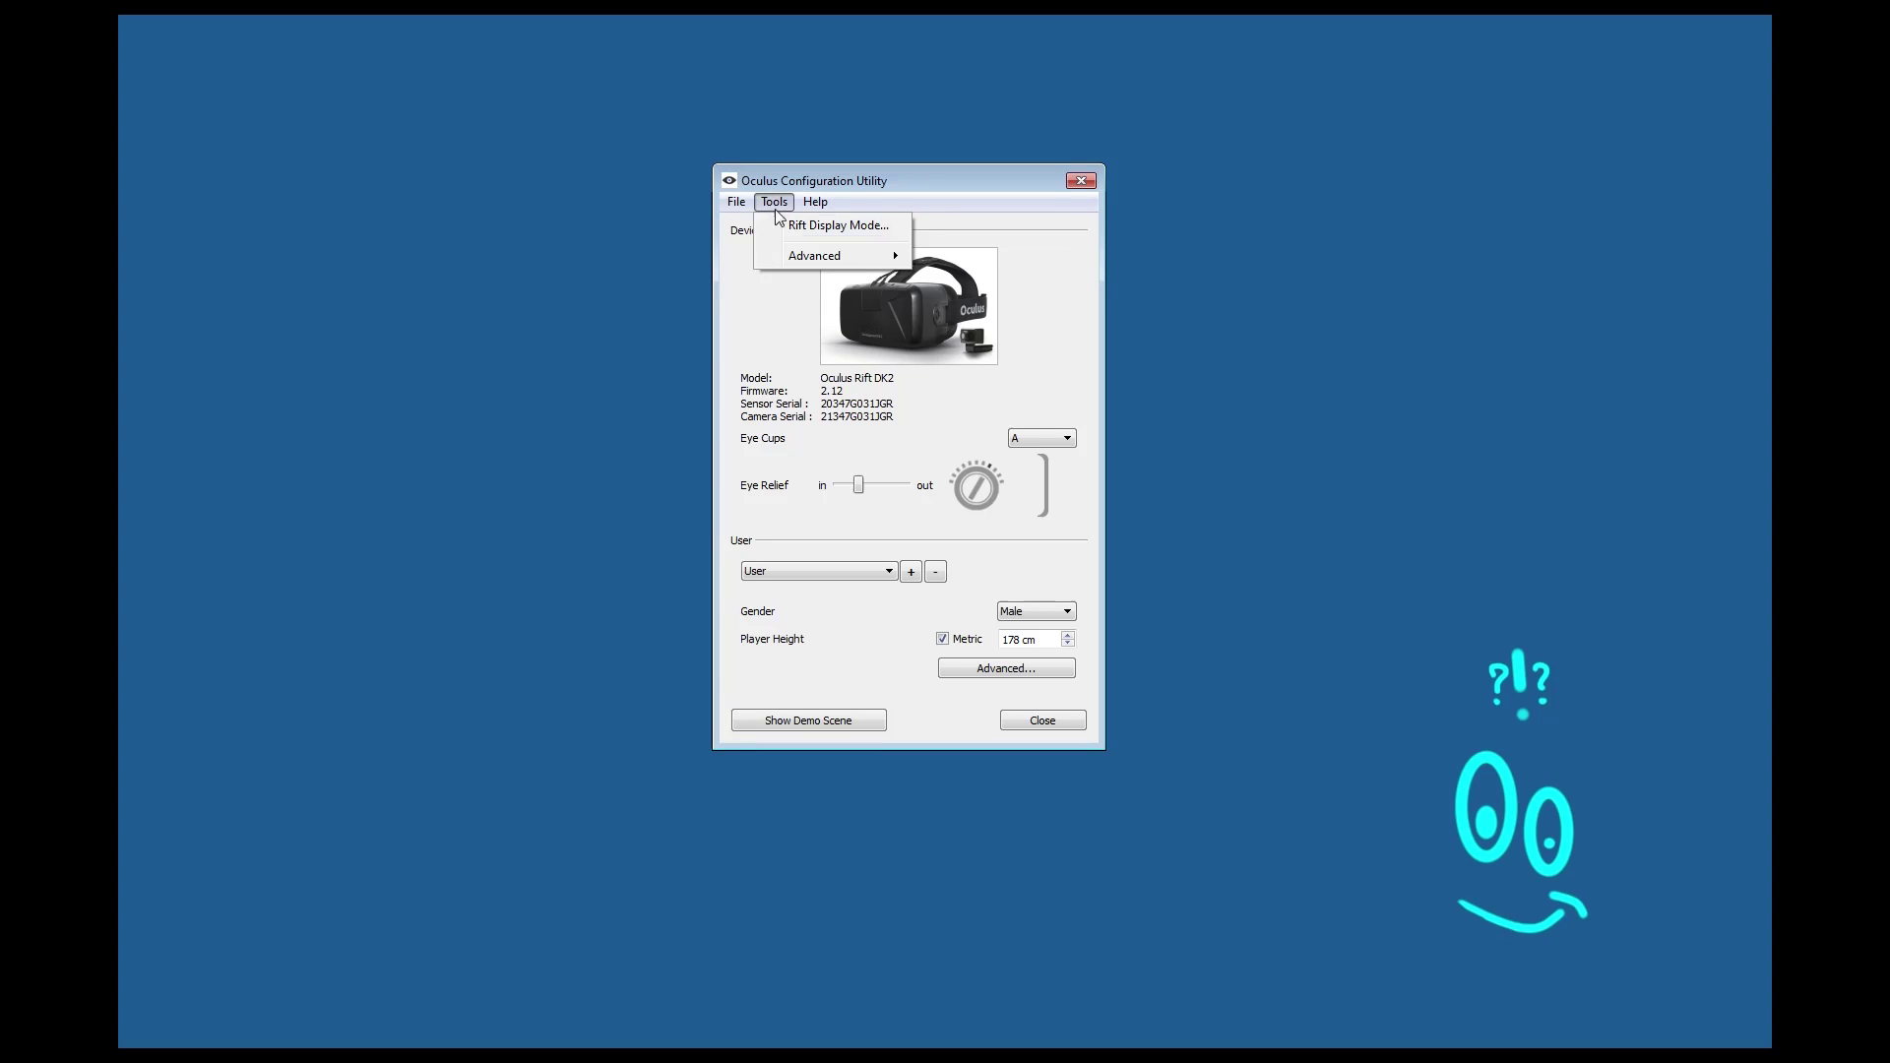
left_click(792, 227)
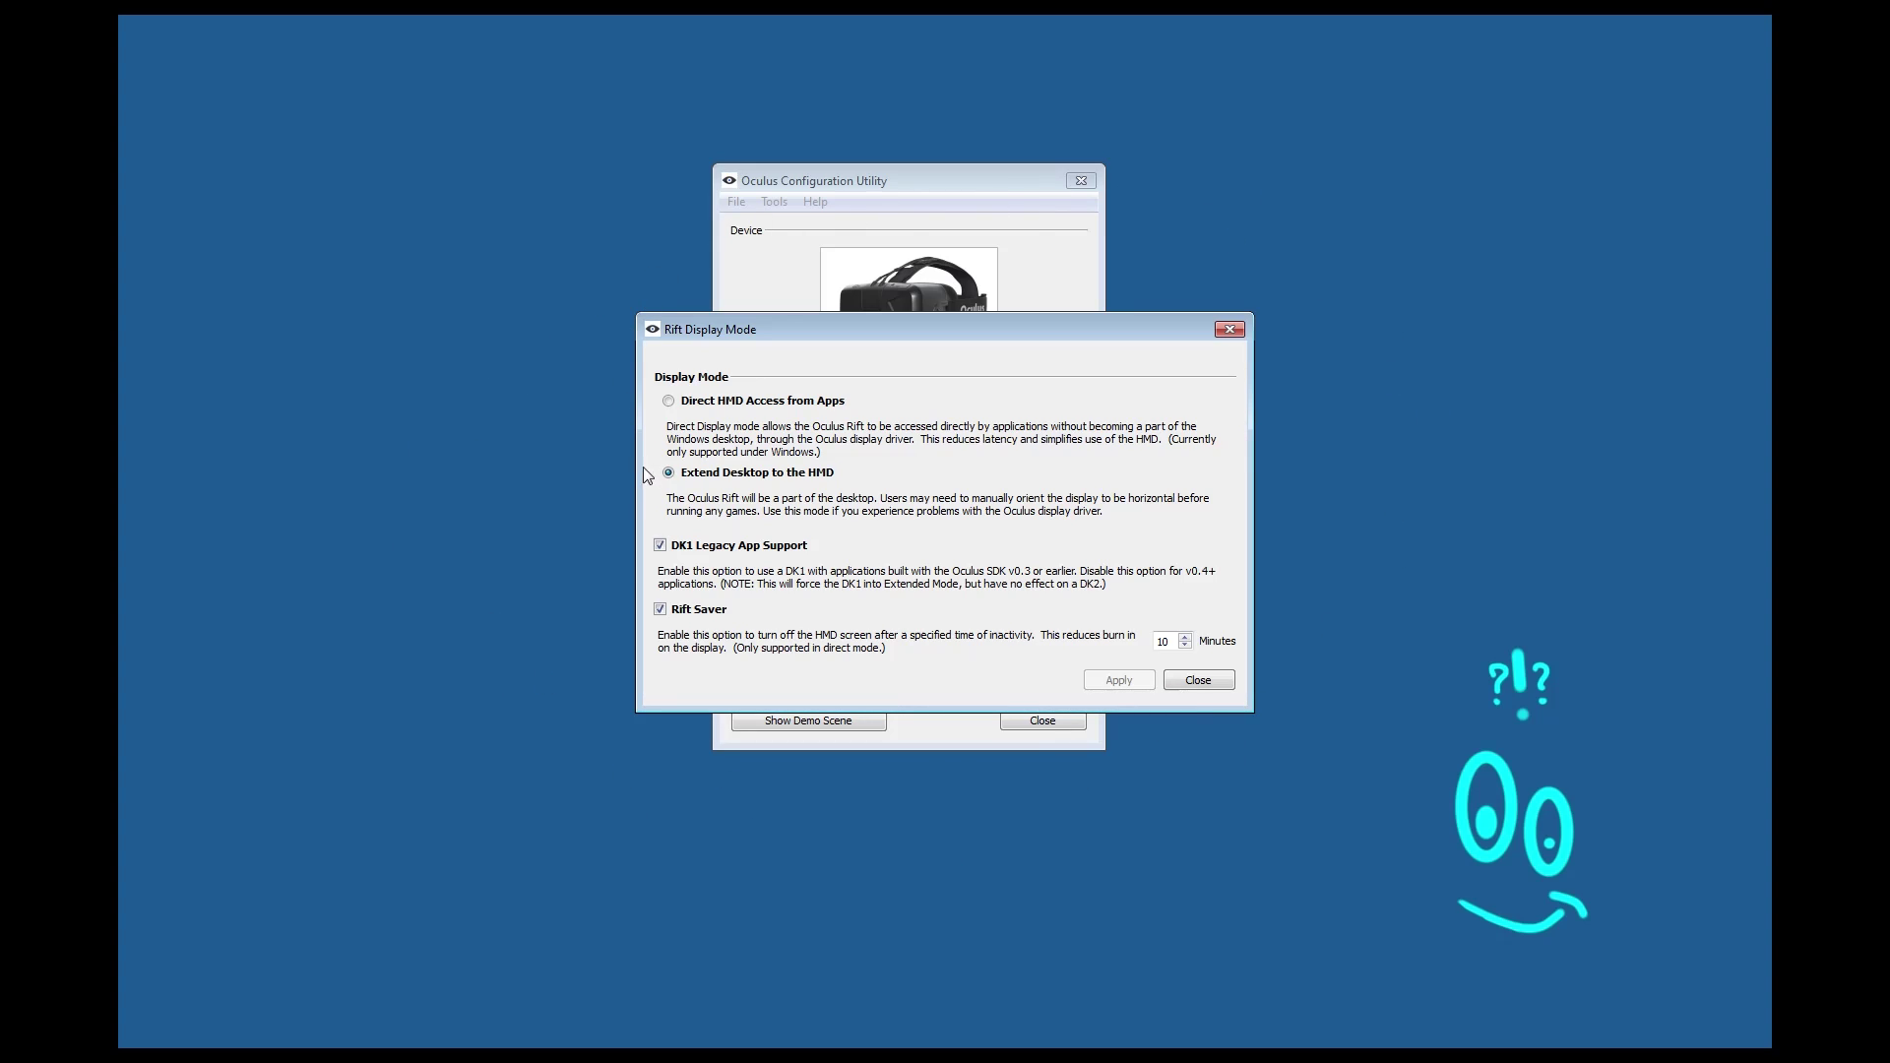
left_click(729, 404)
left_click(744, 477)
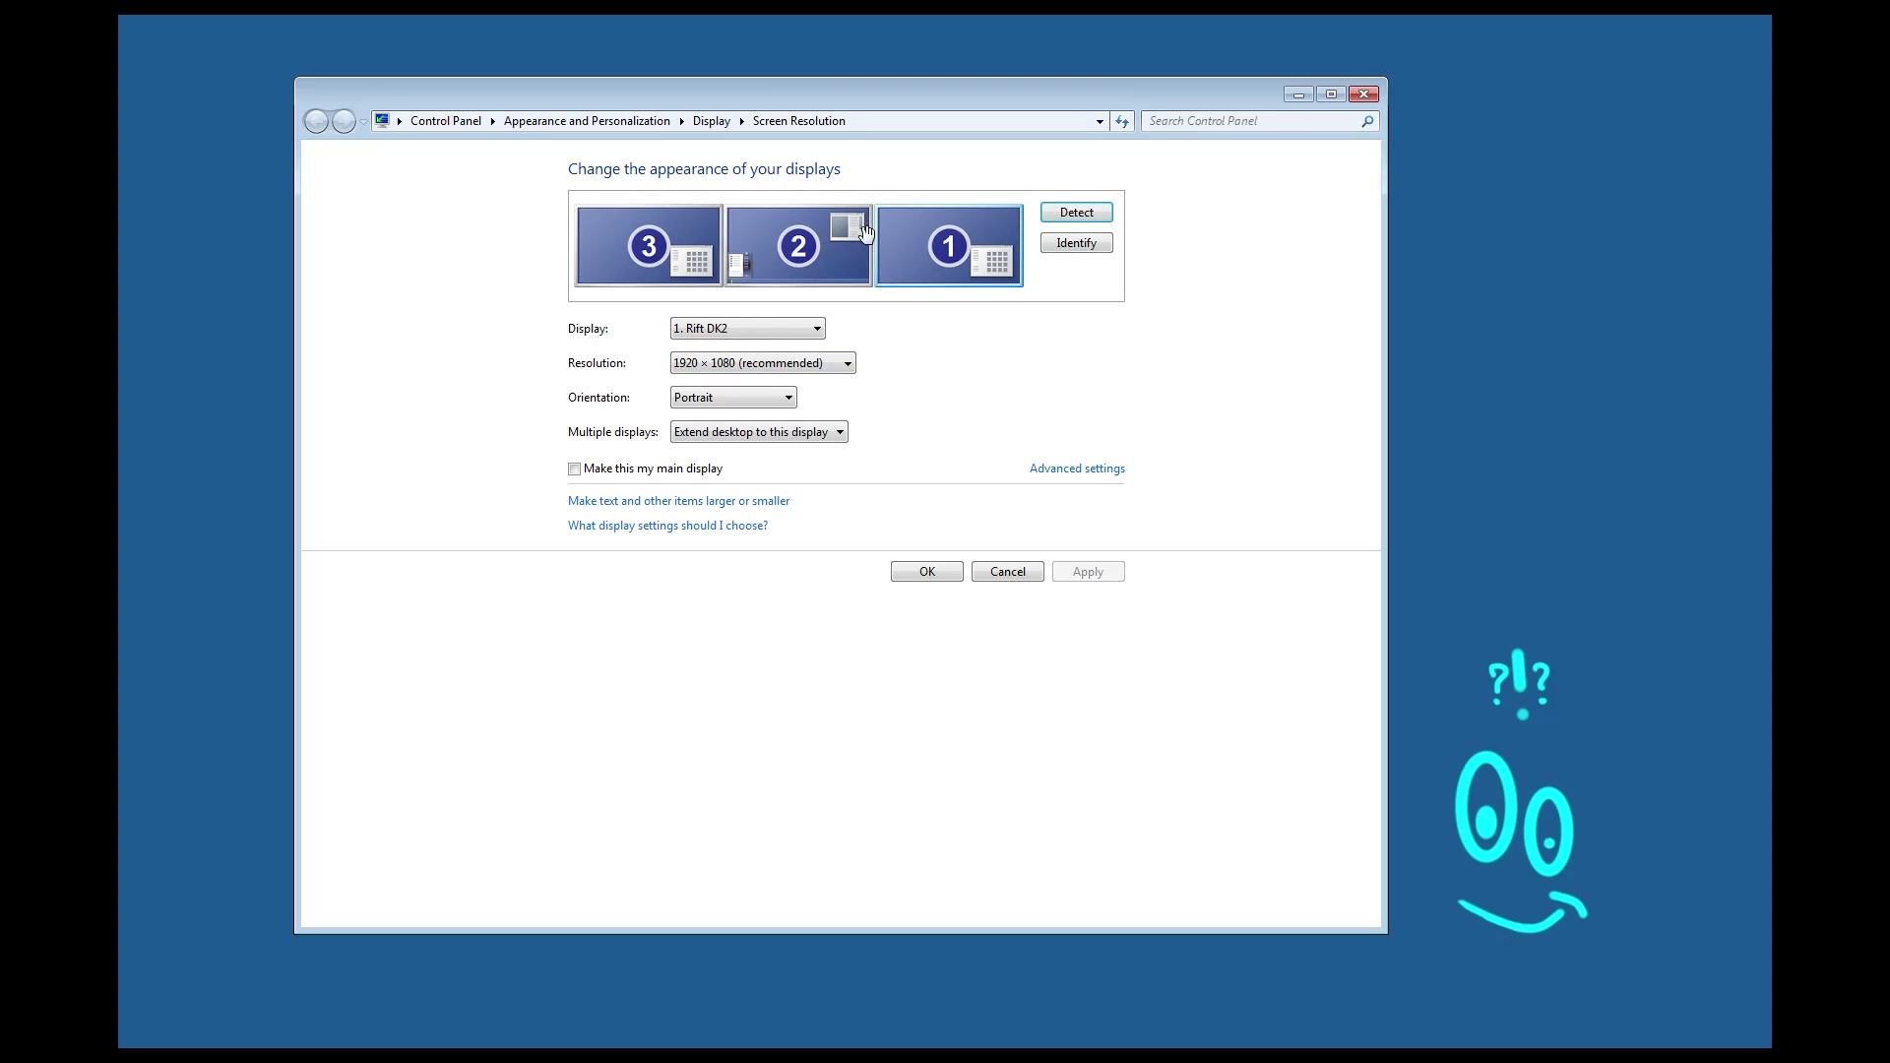
left_click(870, 244)
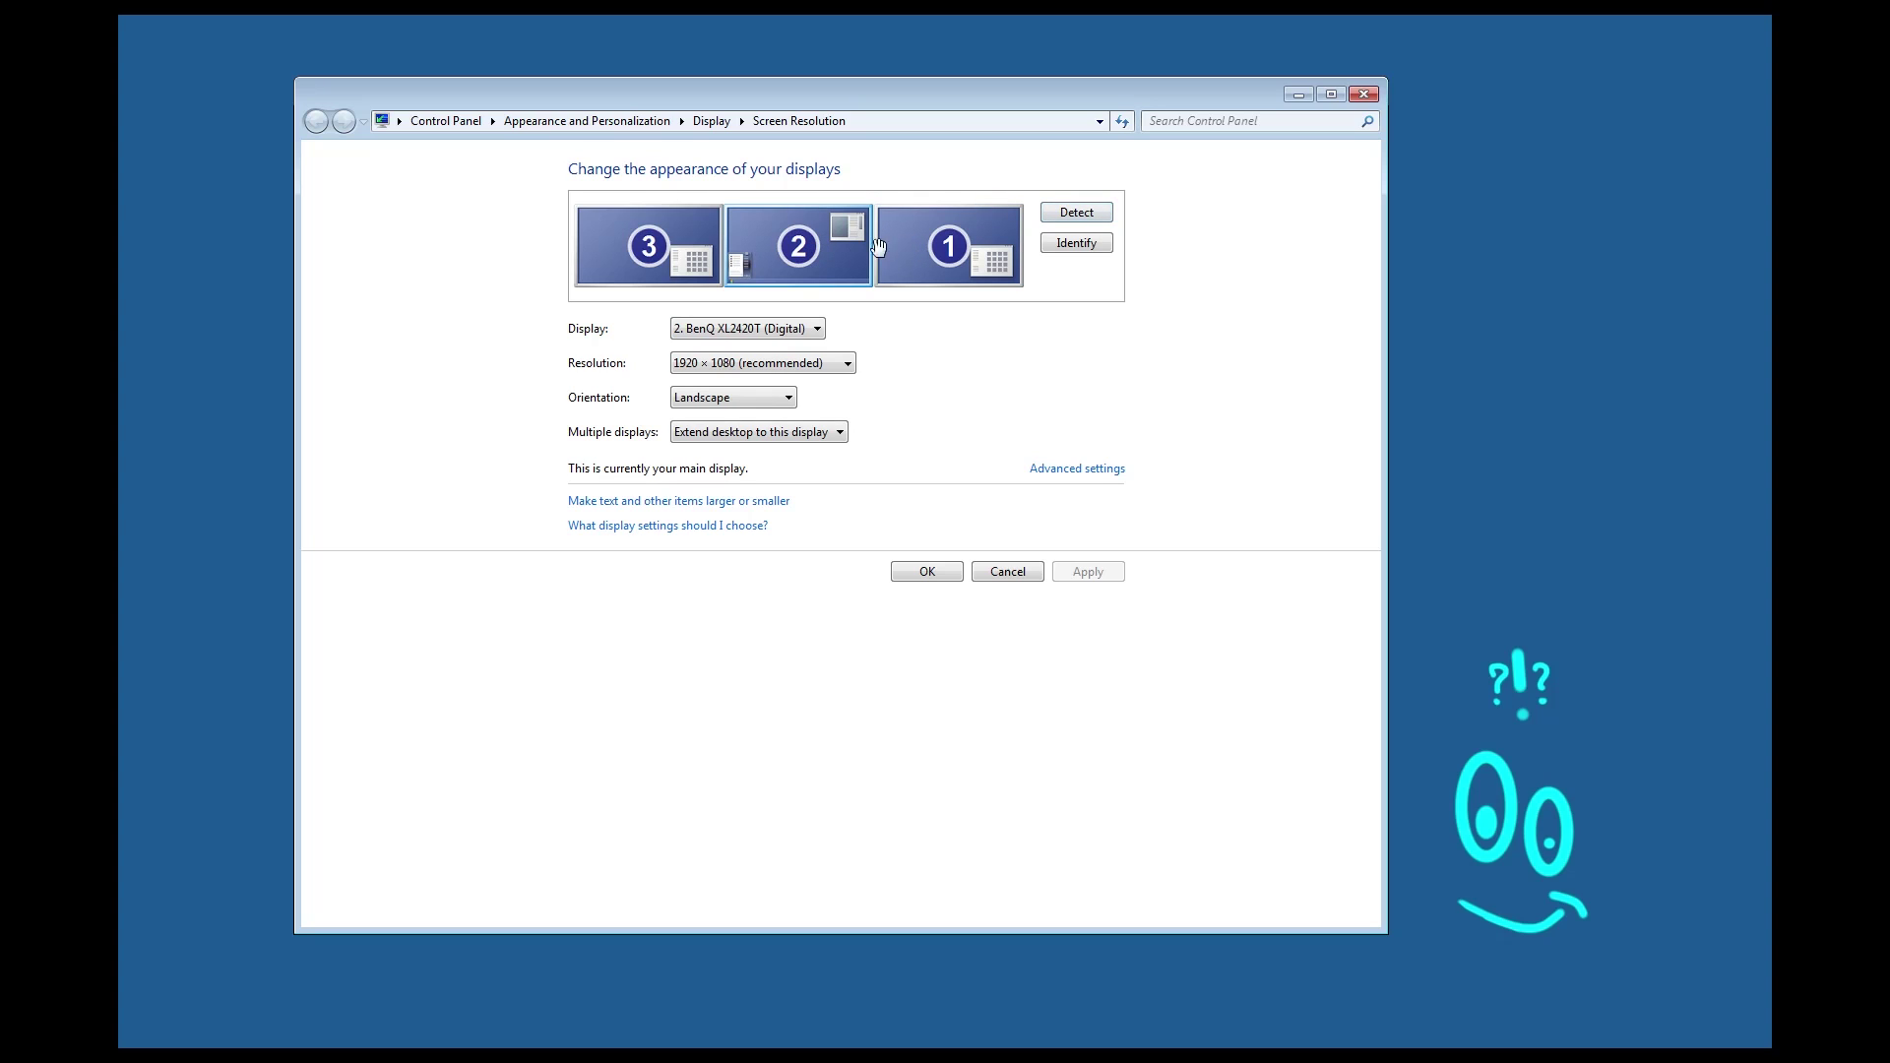
left_click(880, 246)
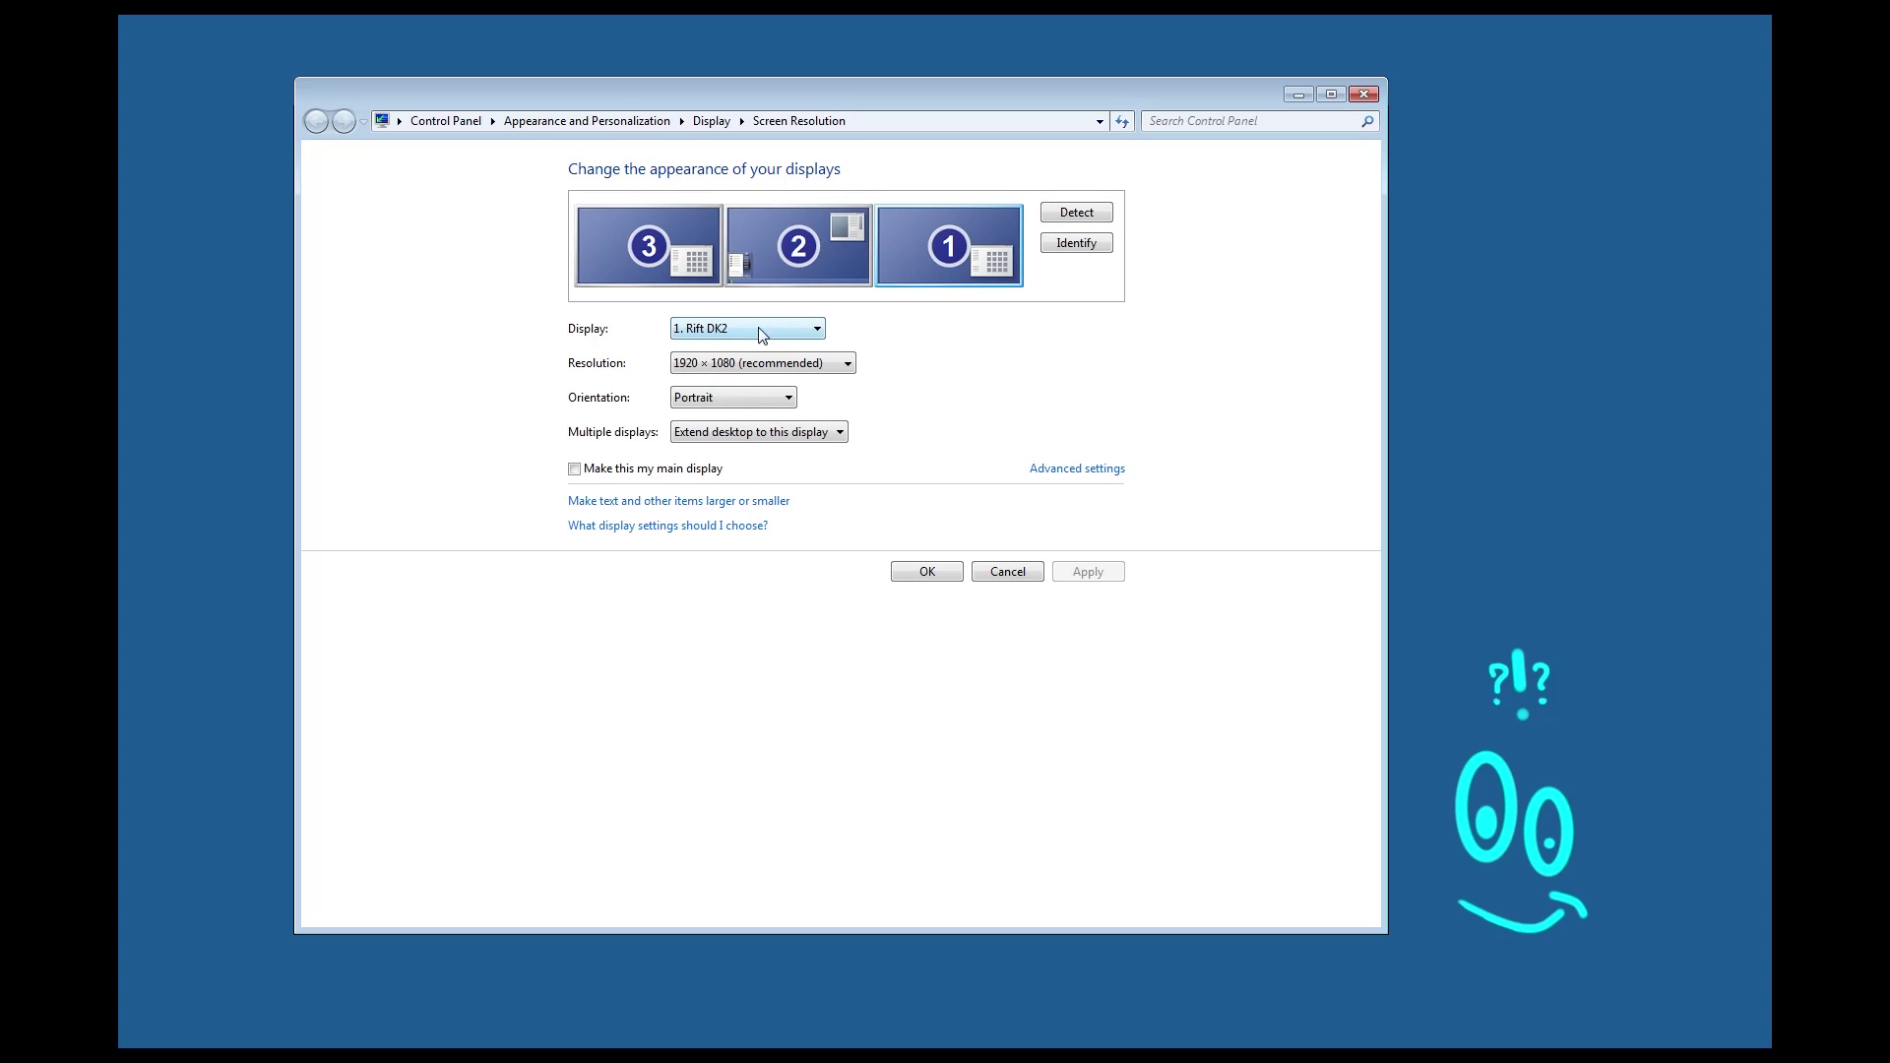
left_click(789, 256)
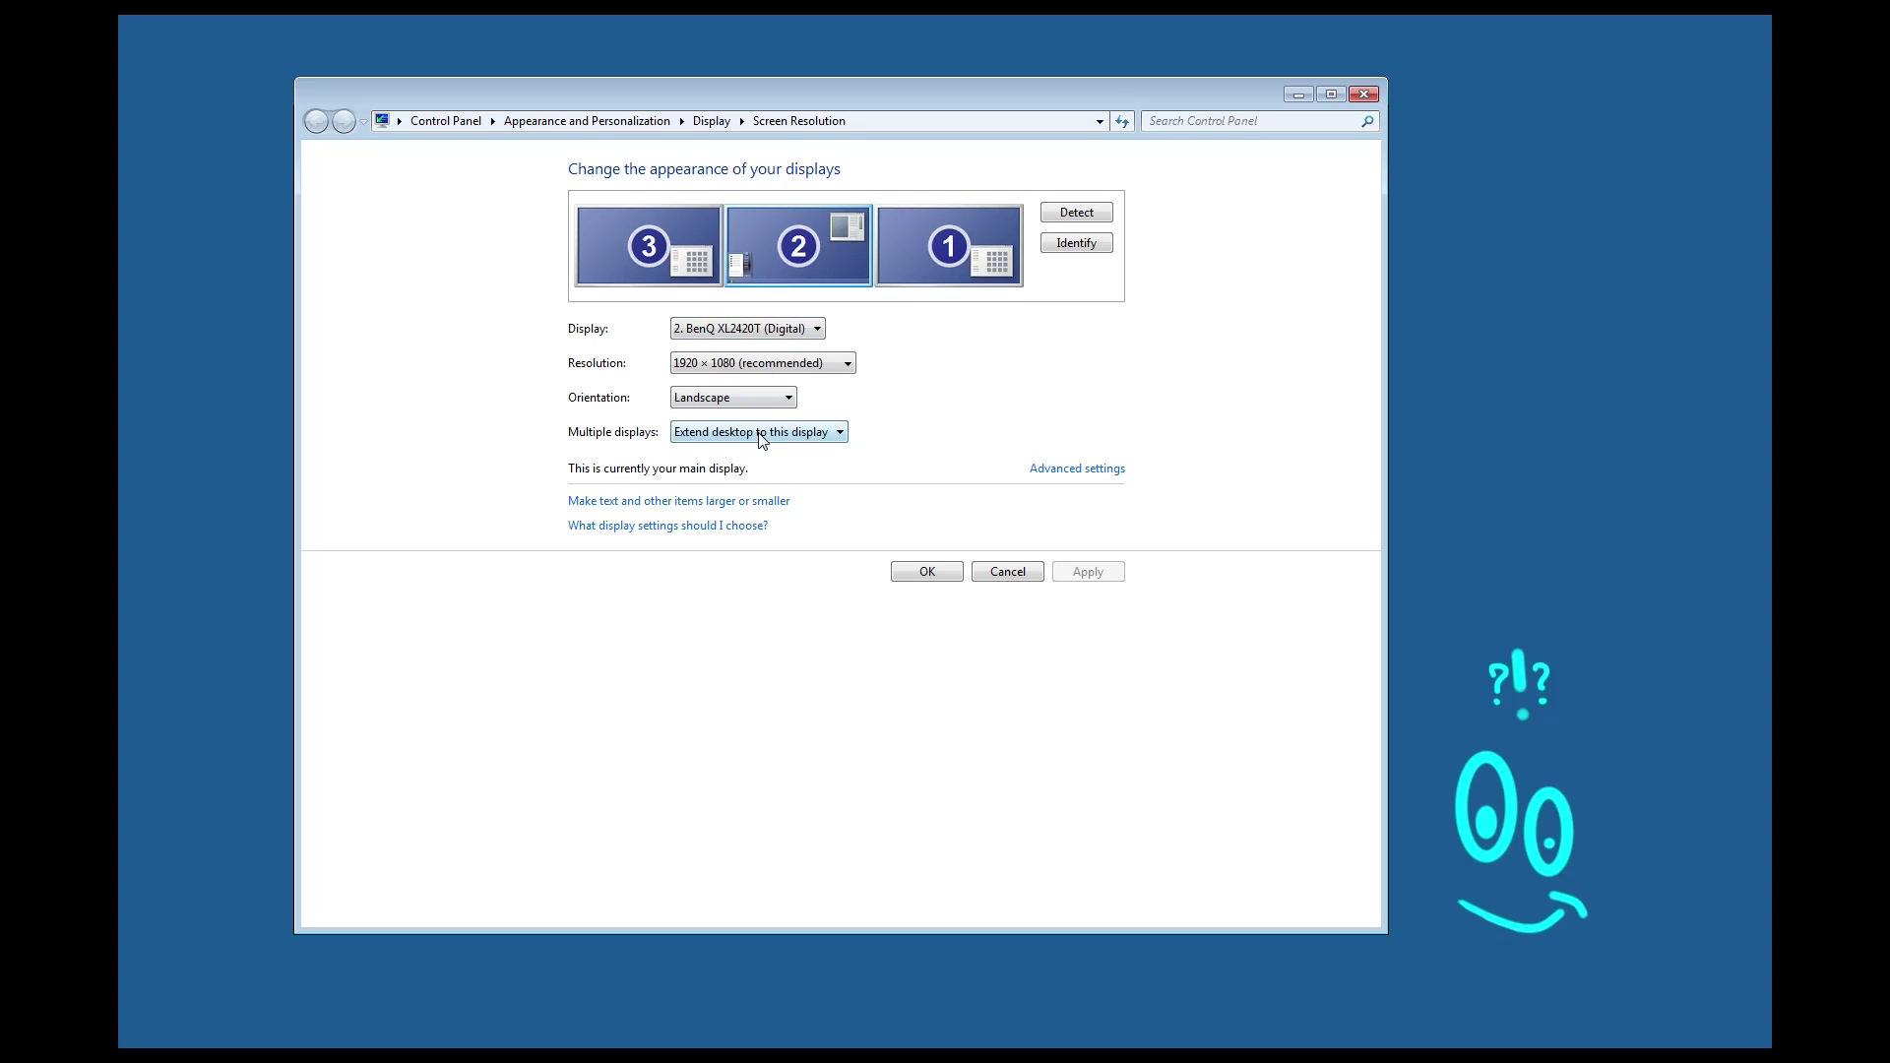
left_click(960, 268)
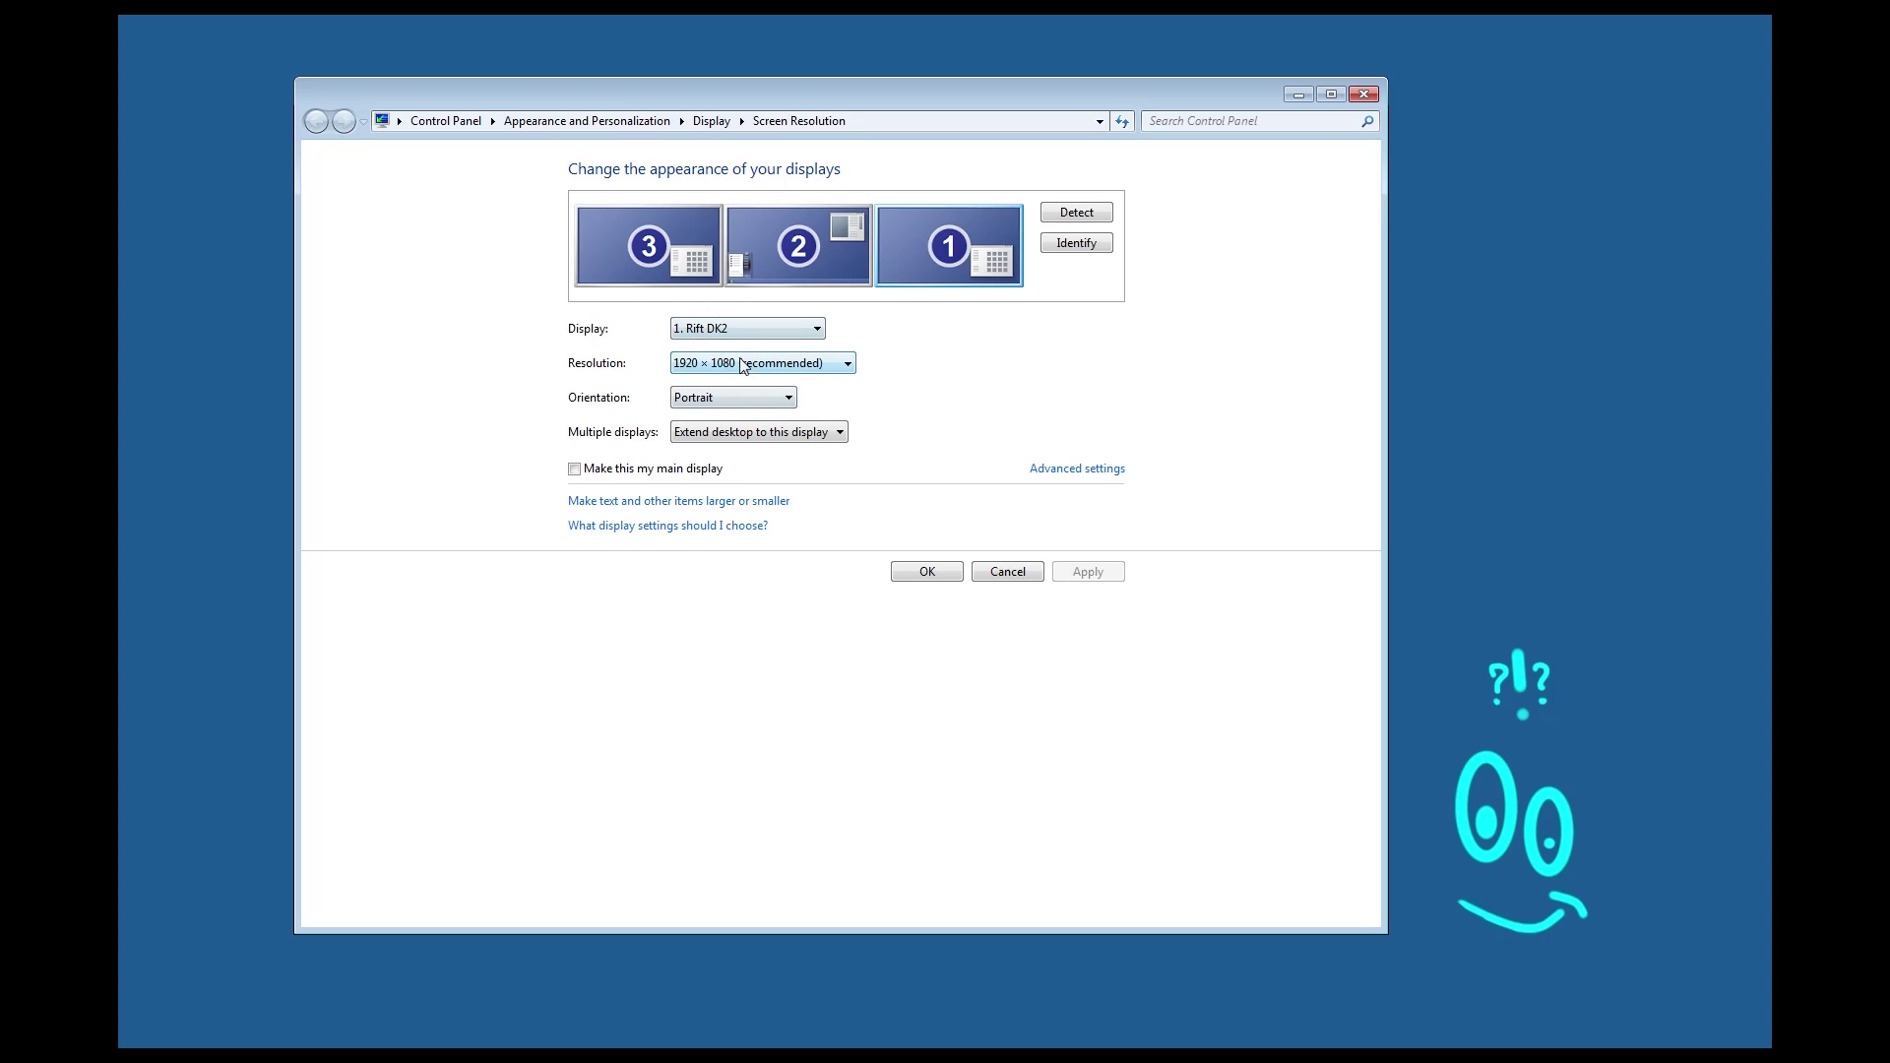
left_click(668, 267)
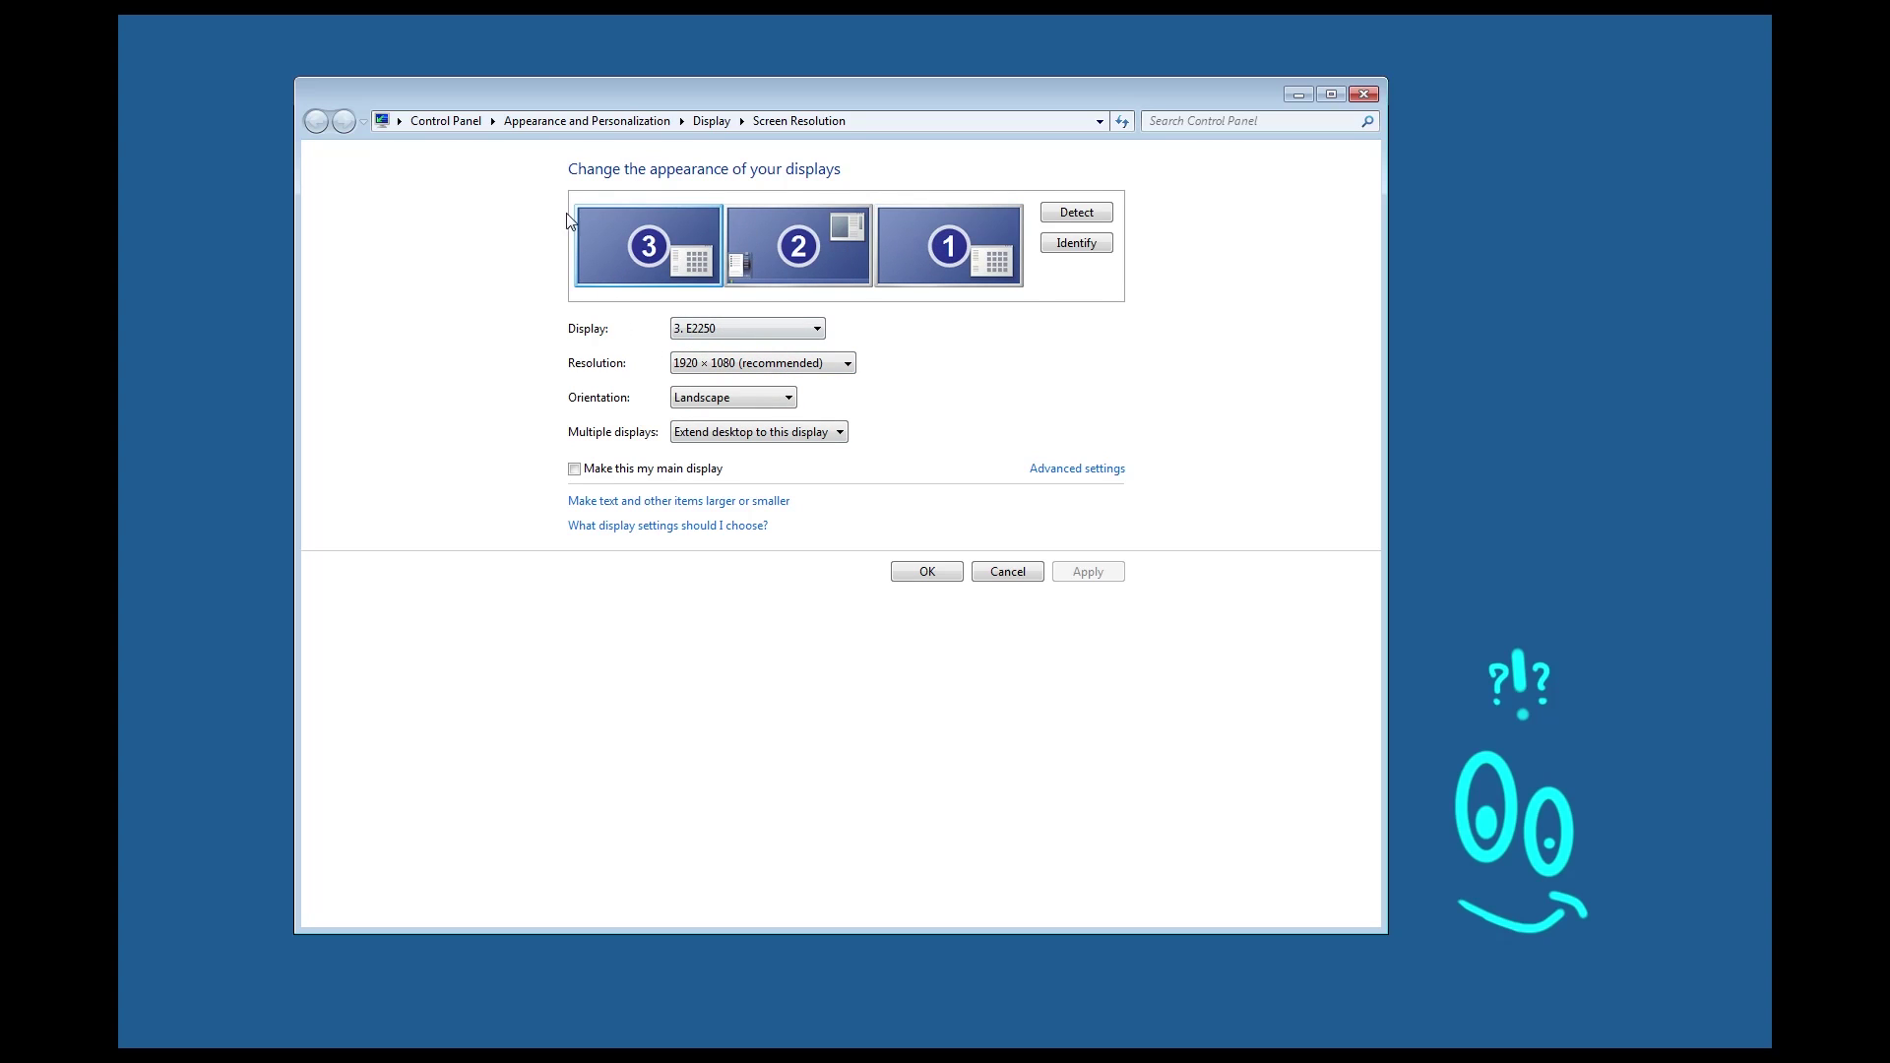
left_click(803, 258)
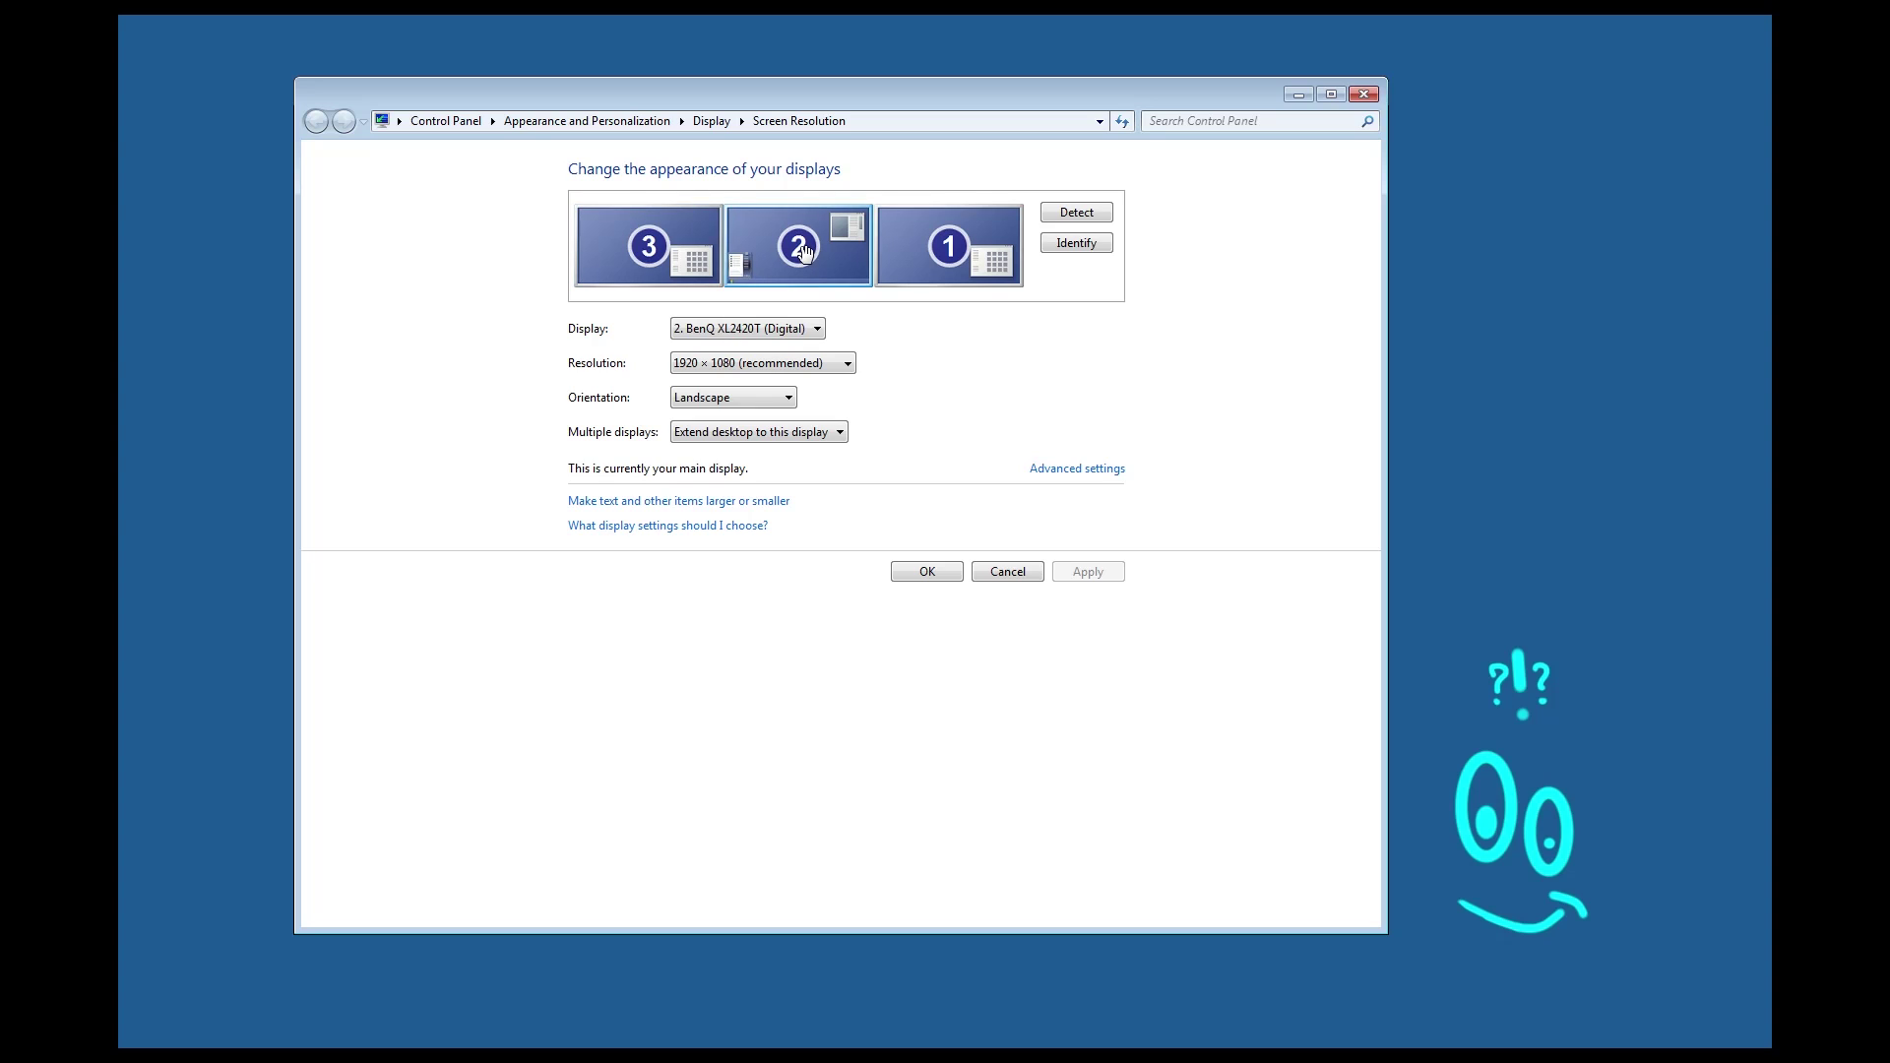
left_click(942, 249)
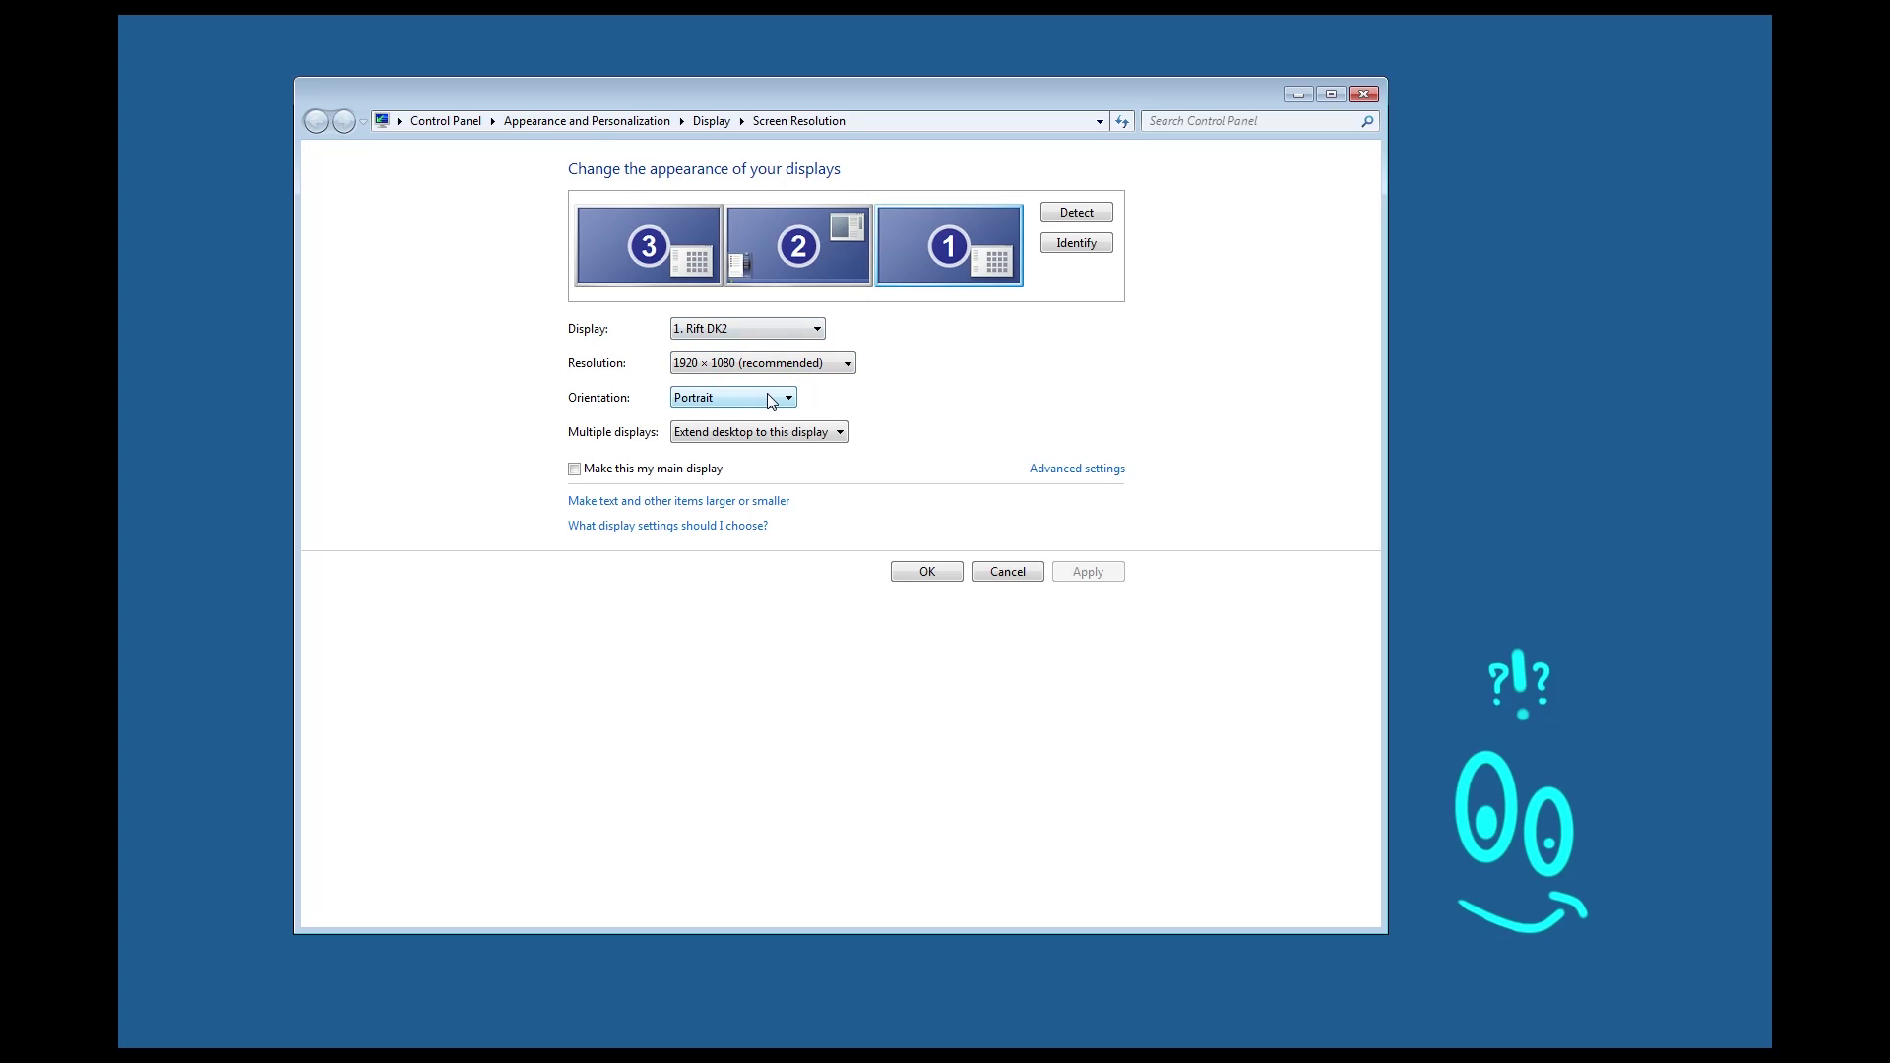
left_click(771, 398)
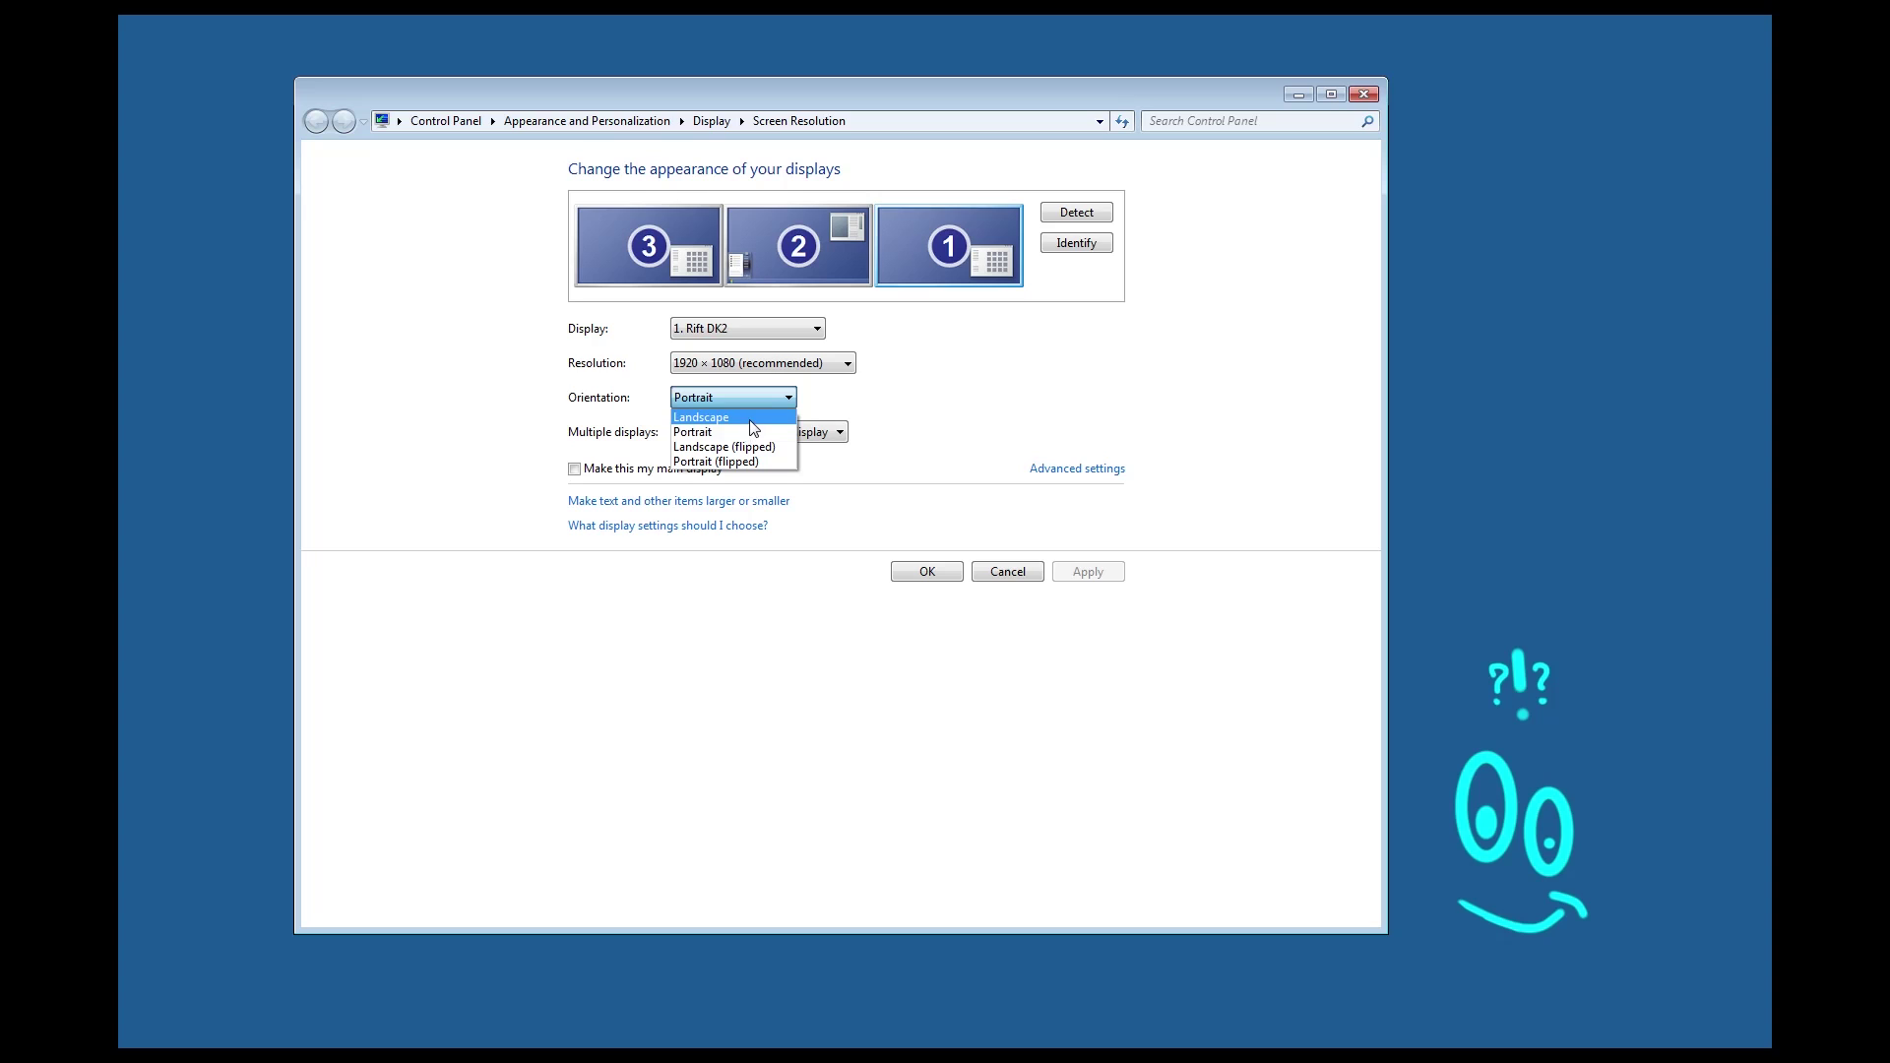
left_click(748, 418)
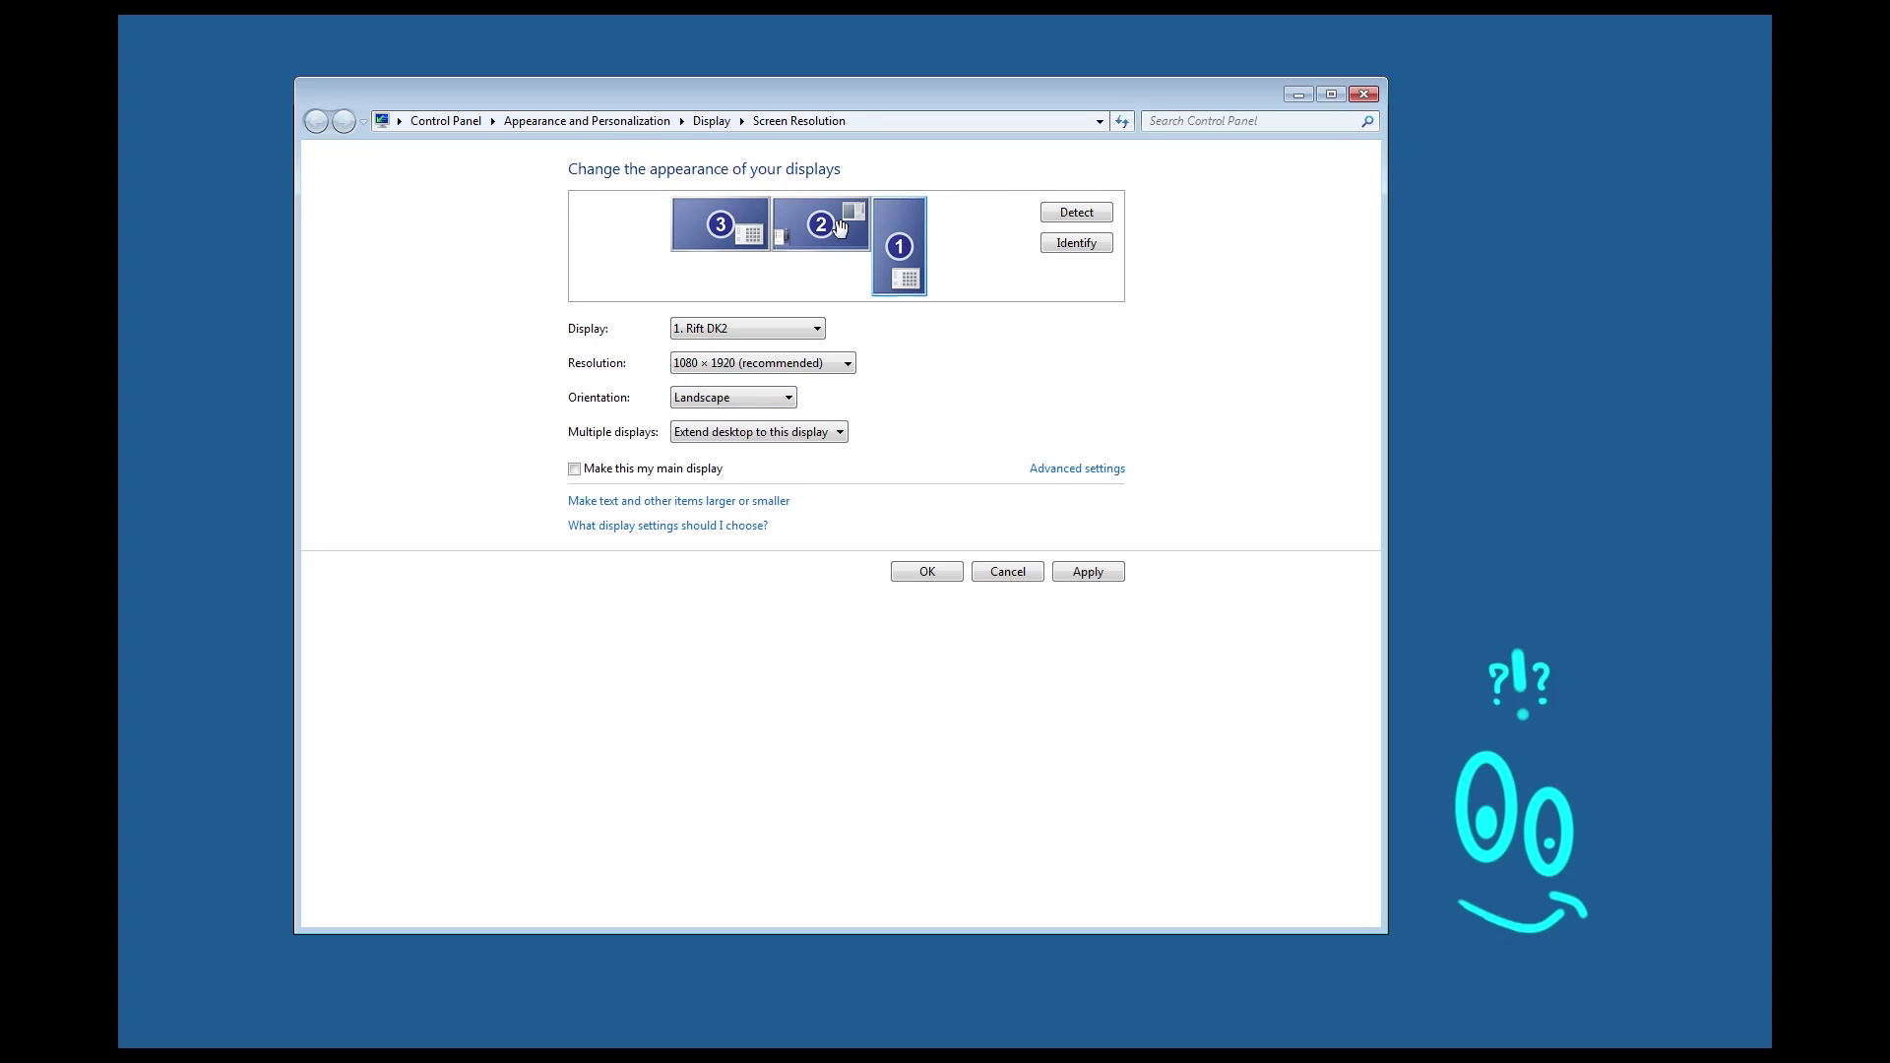
left_click(787, 398)
left_click(733, 433)
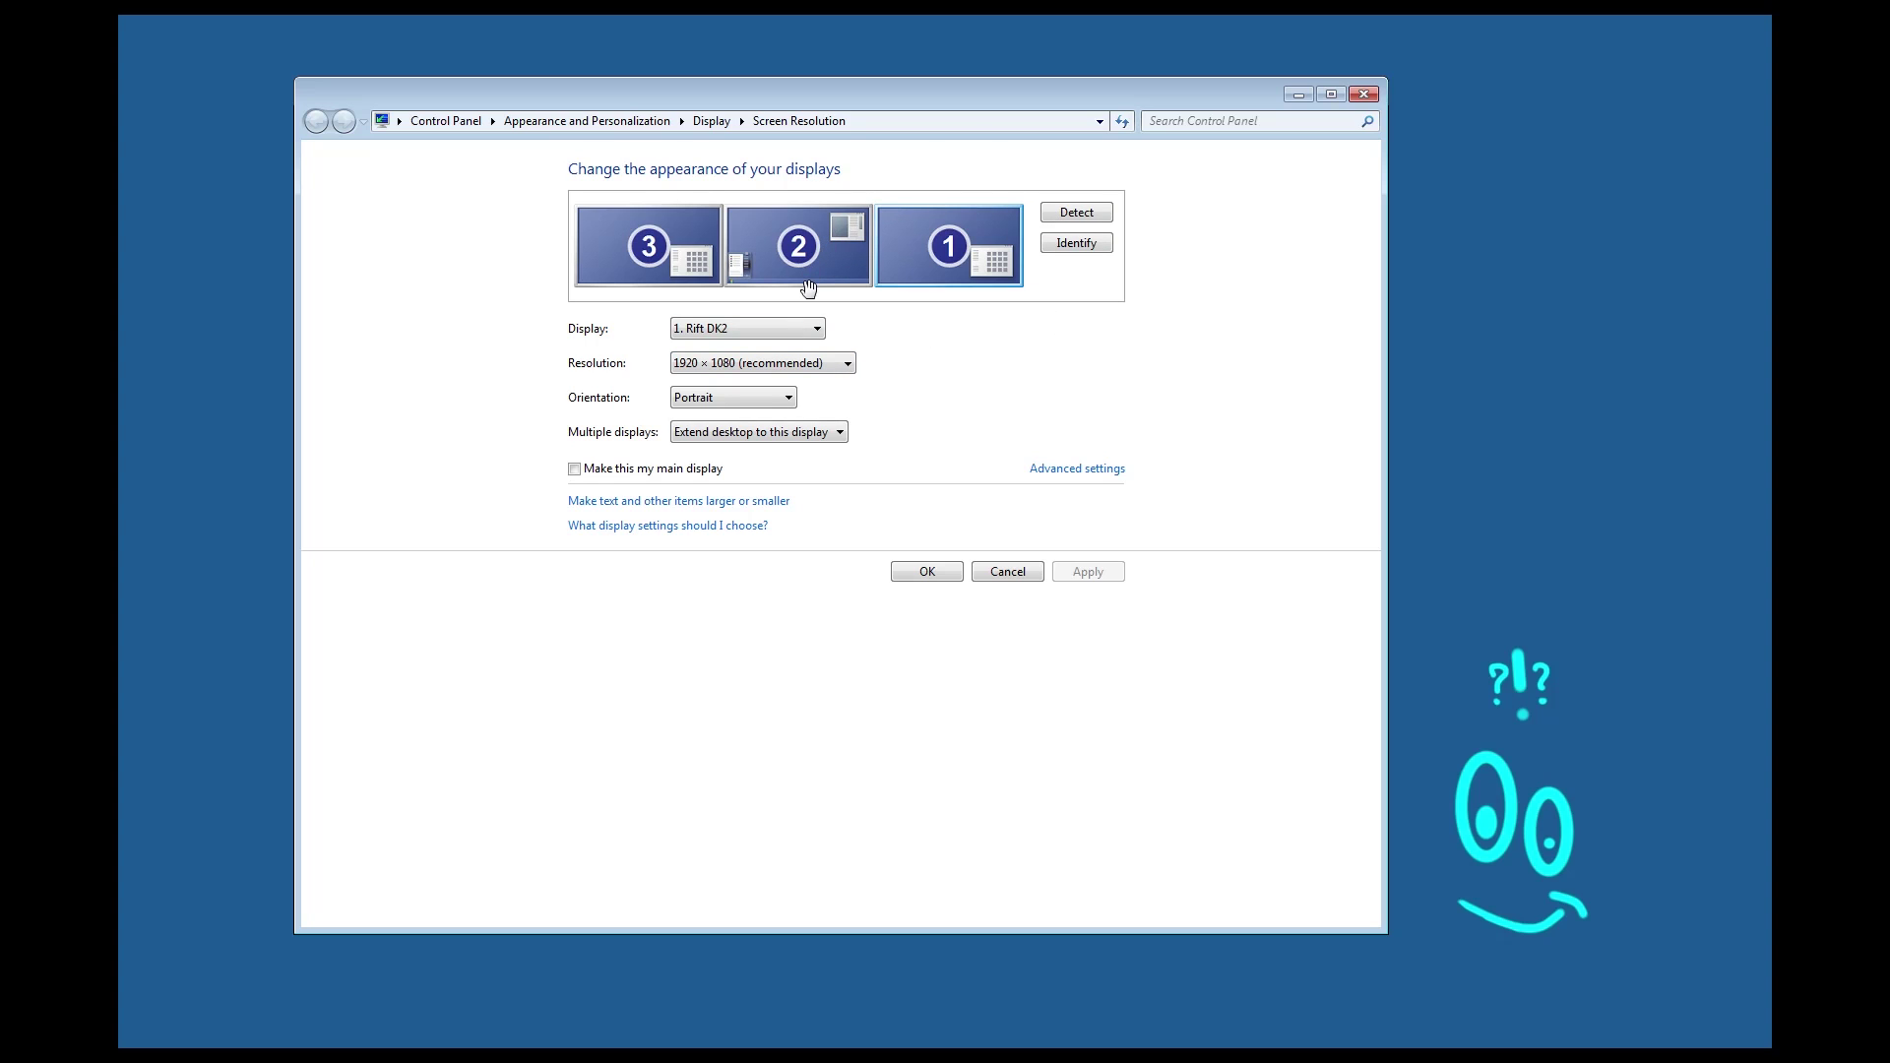
left_click(804, 244)
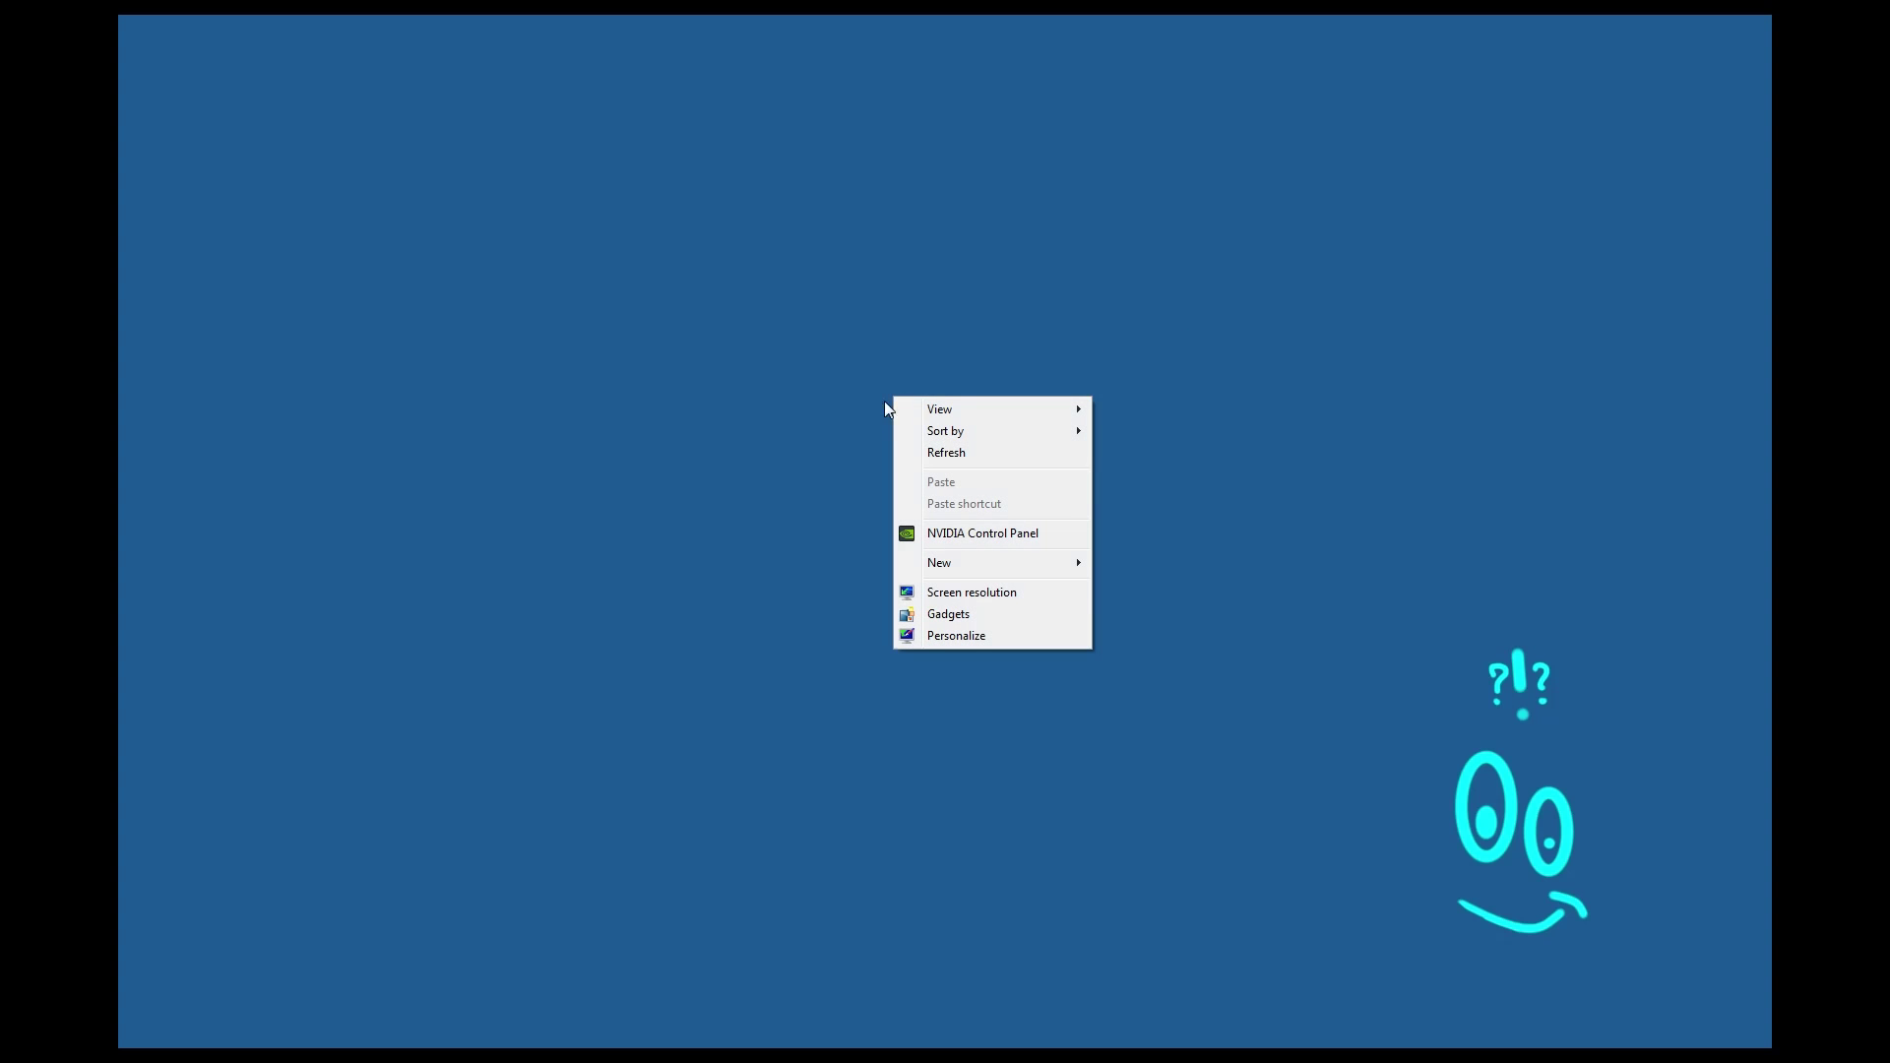
- Launch the NVIDIA Control Panel from the desktop context menu
left_click(984, 534)
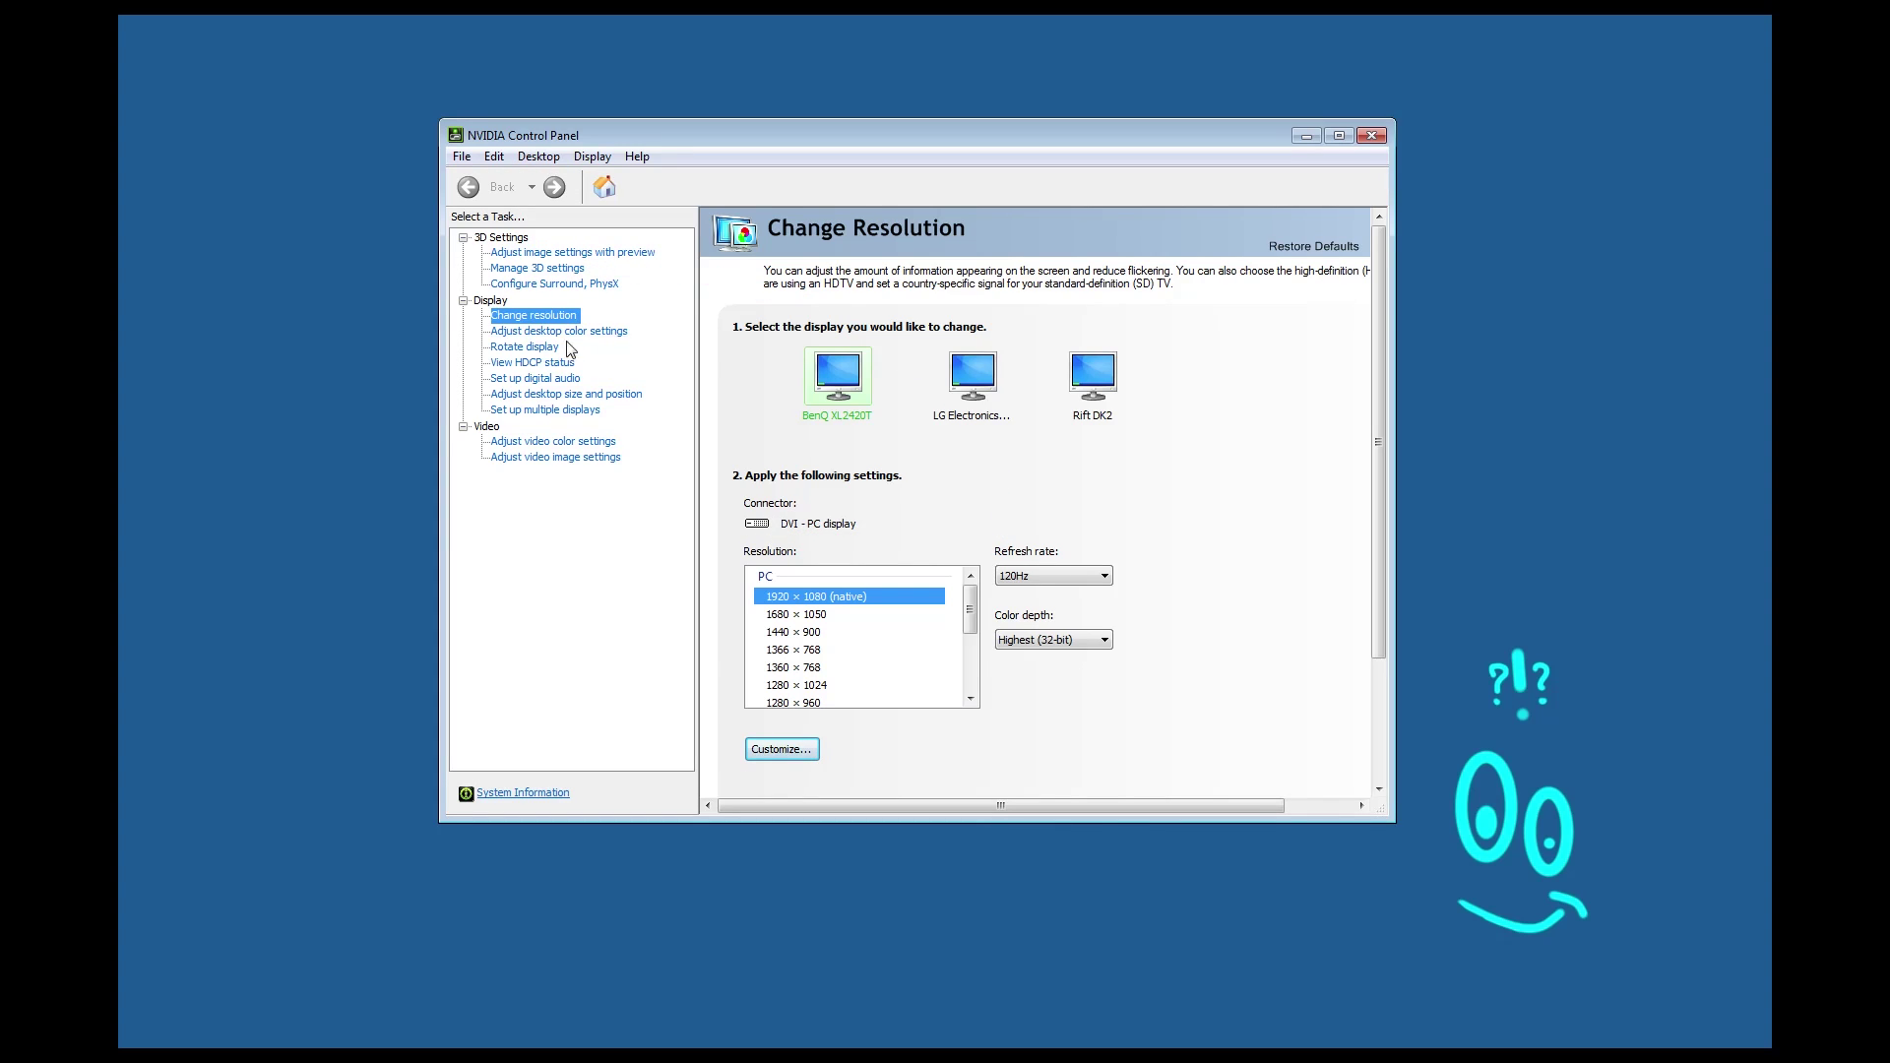
left_click(1090, 384)
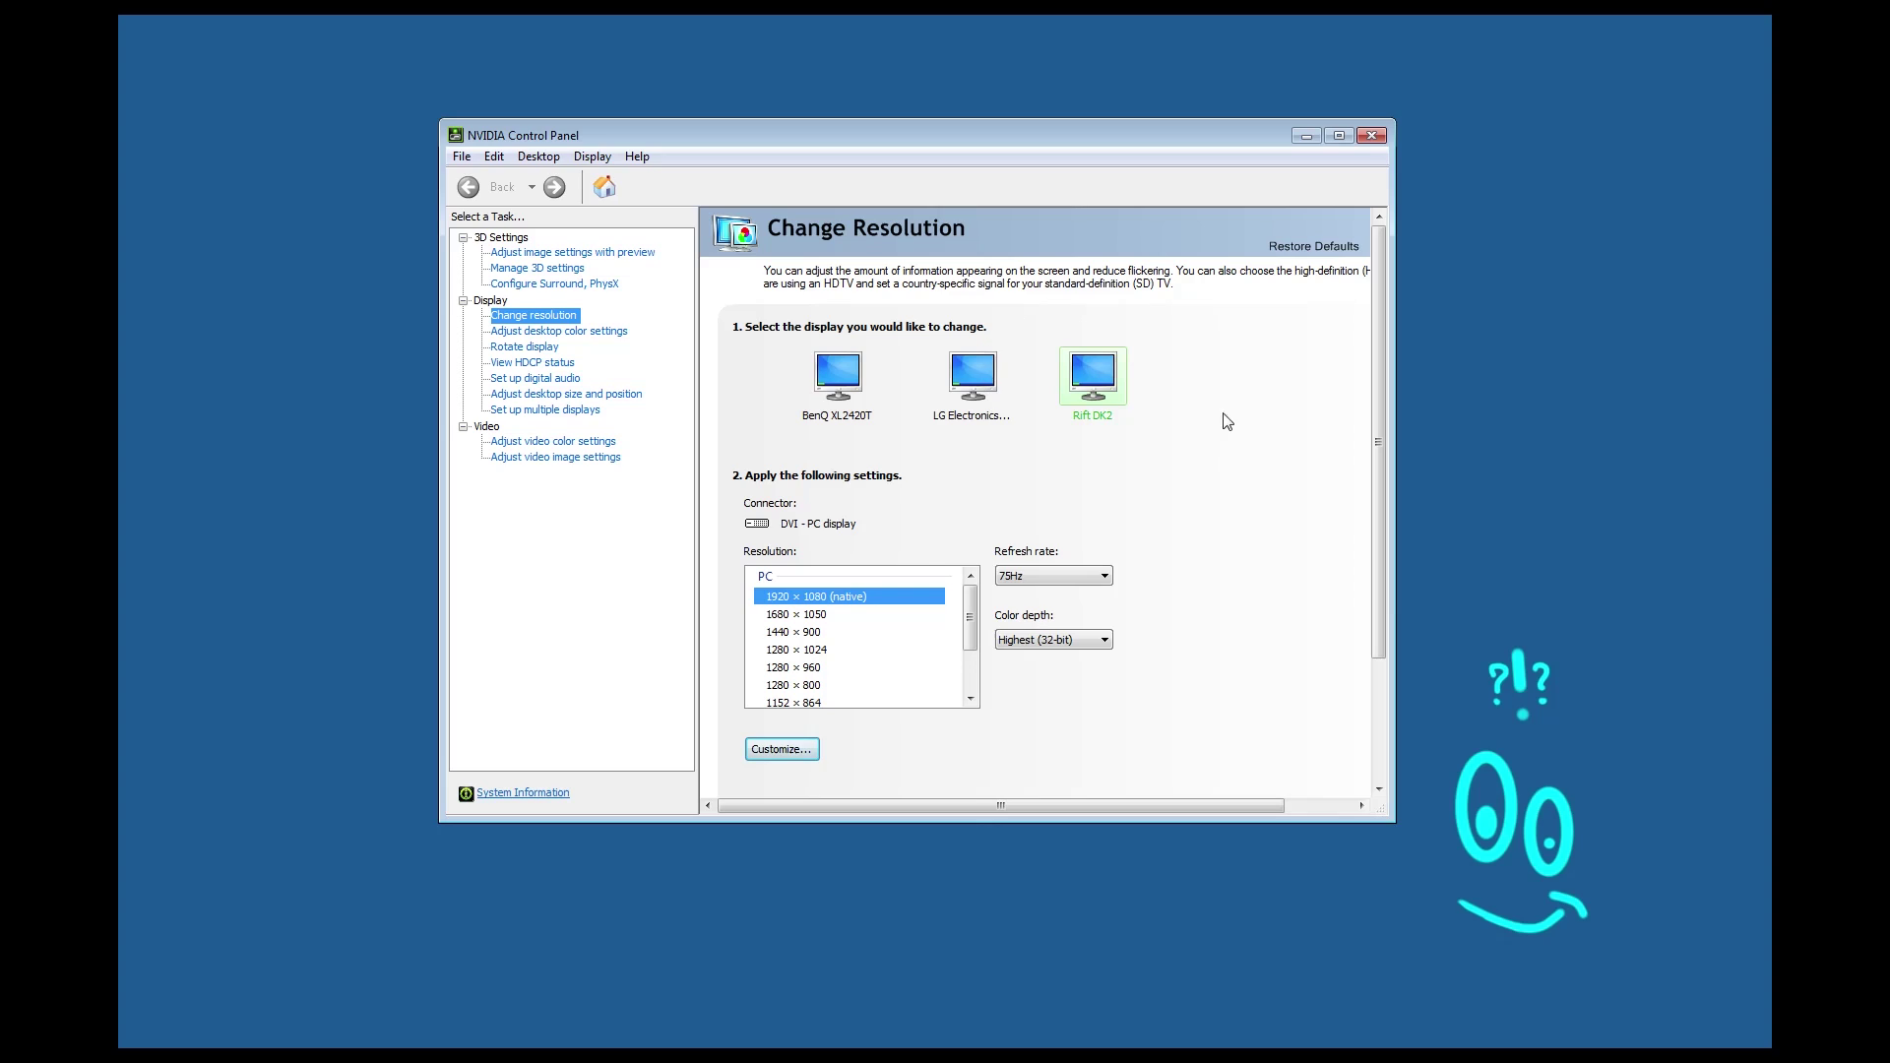
left_click(1091, 575)
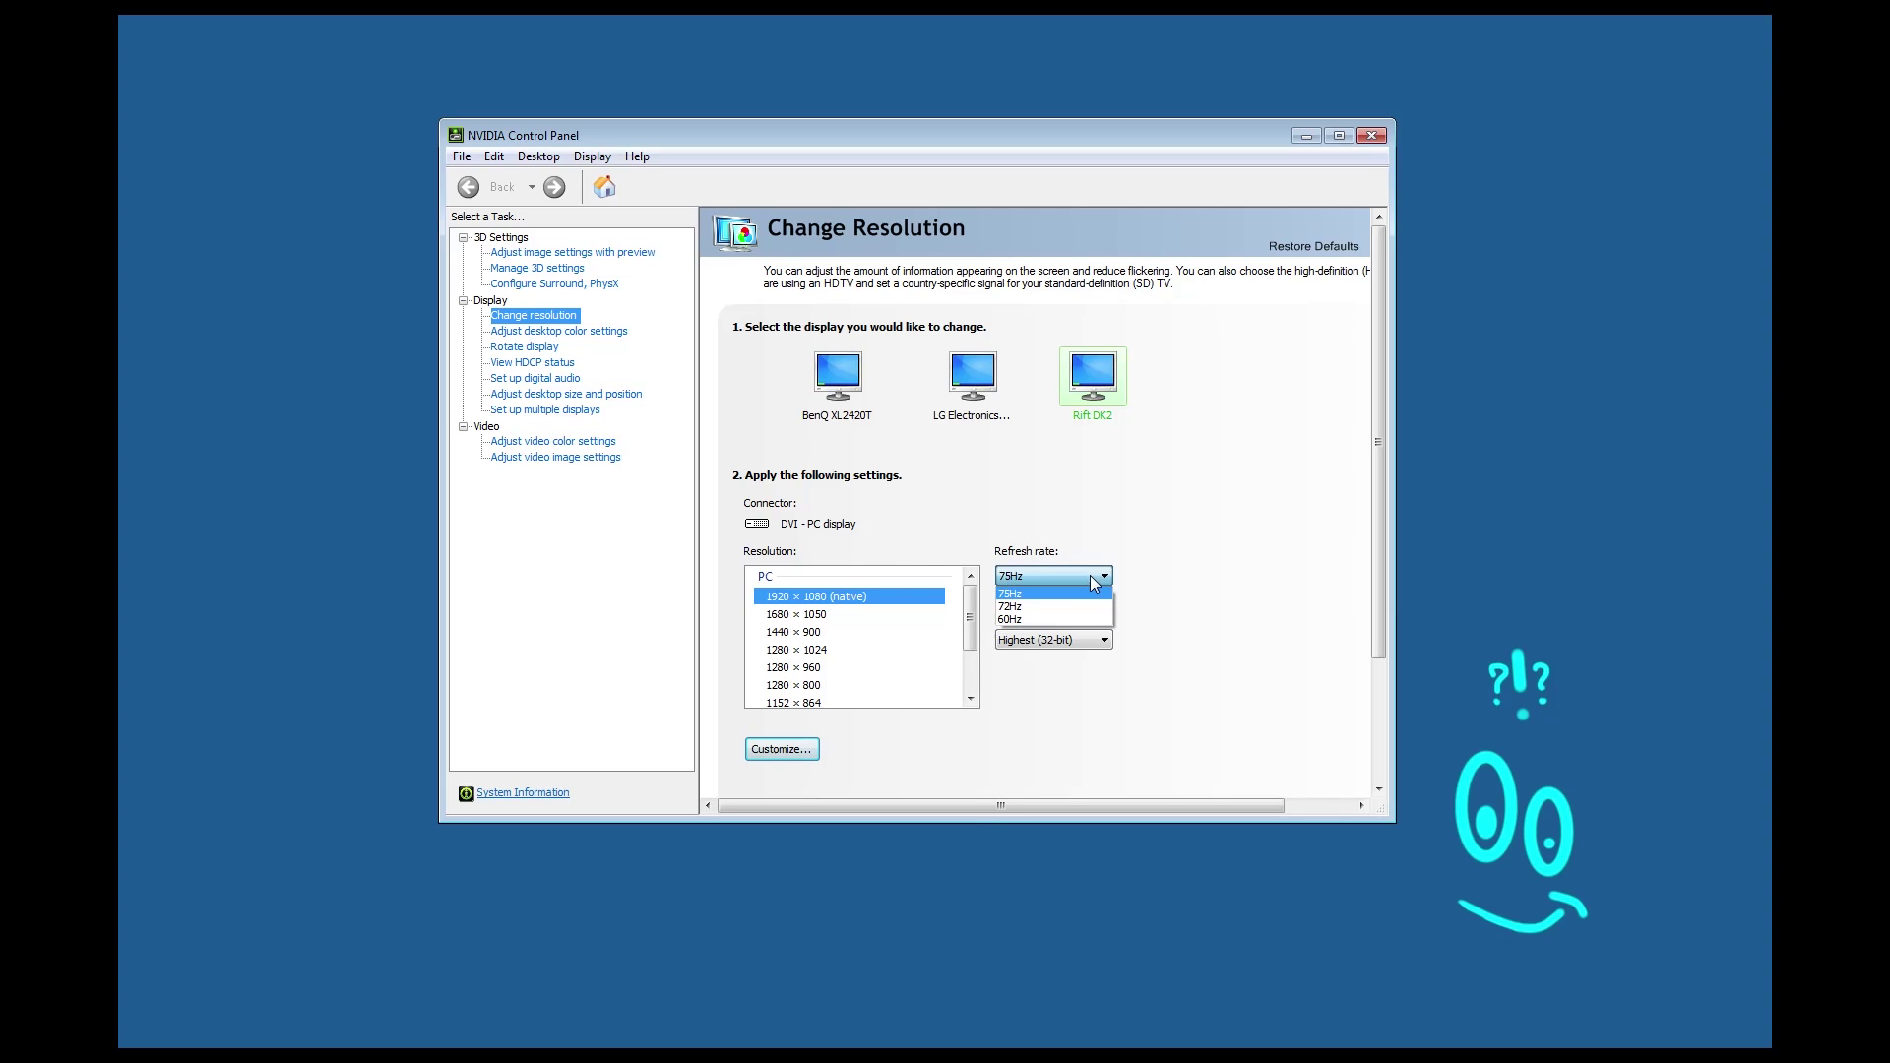
left_click(1135, 531)
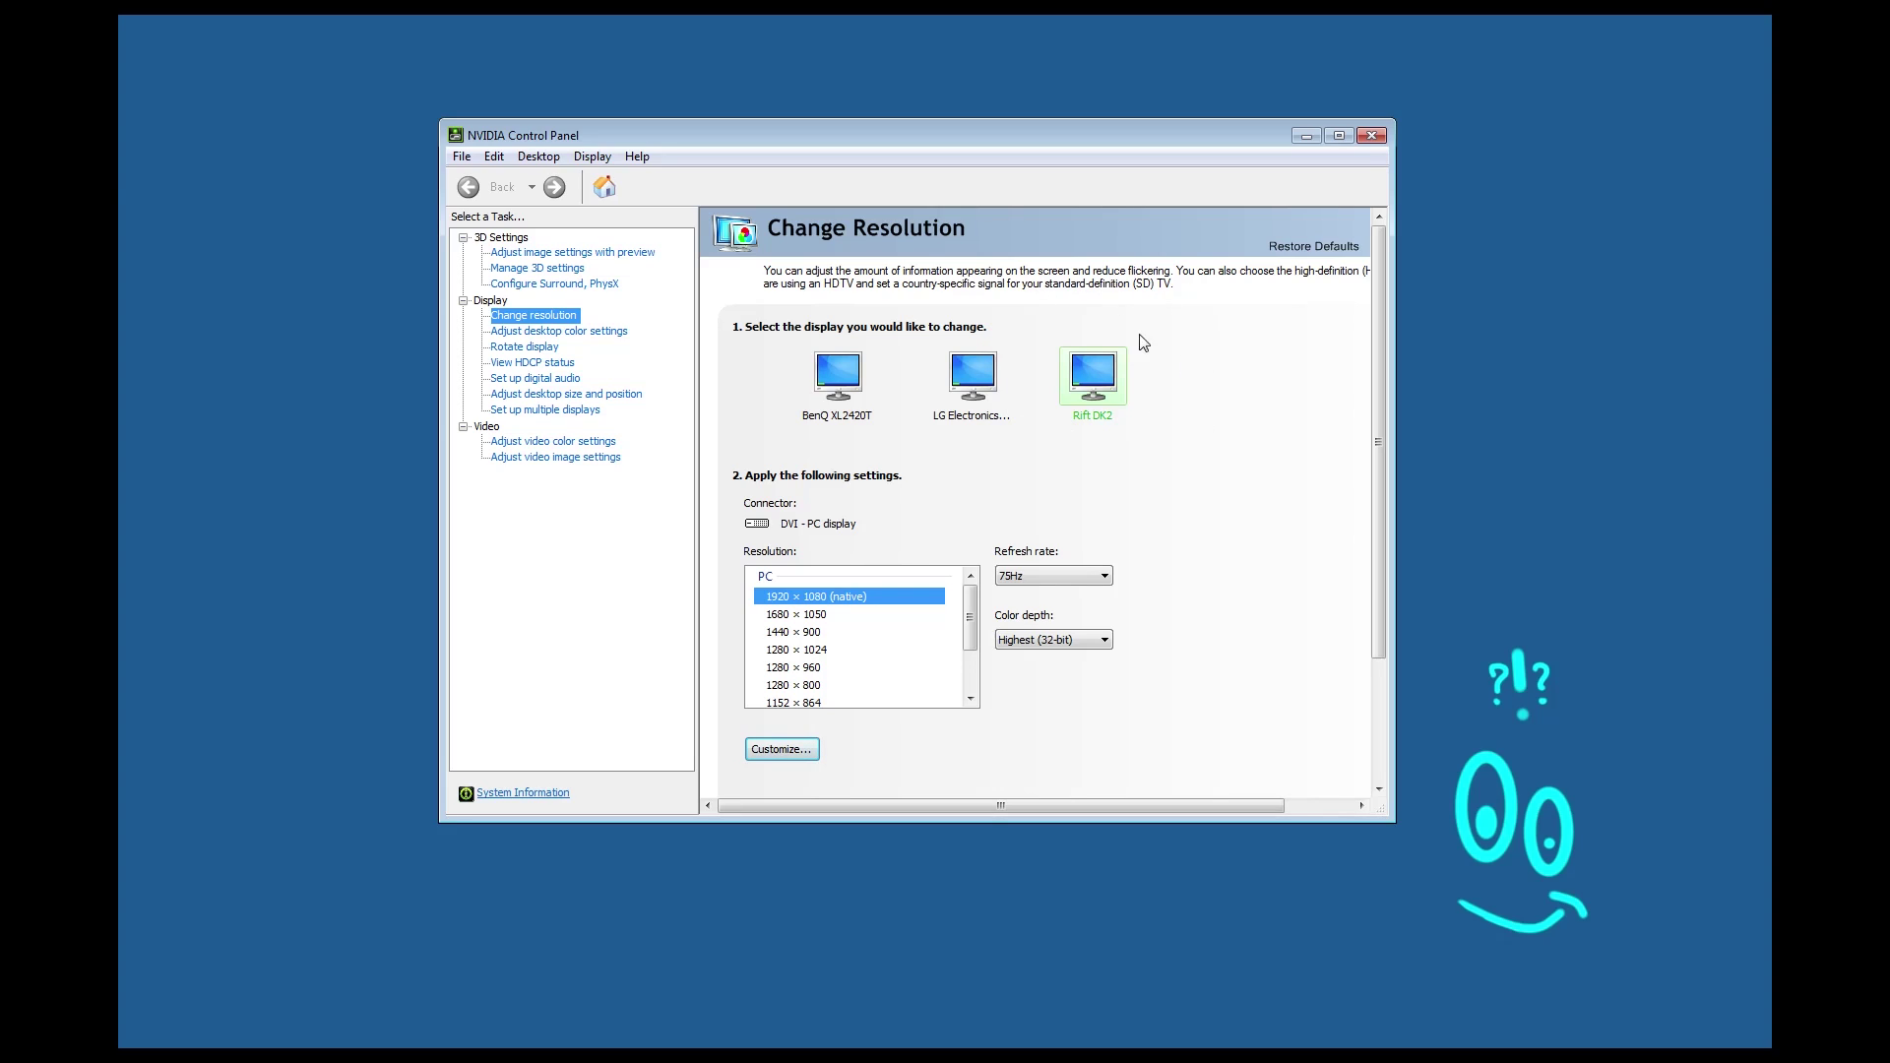
left_click(1106, 576)
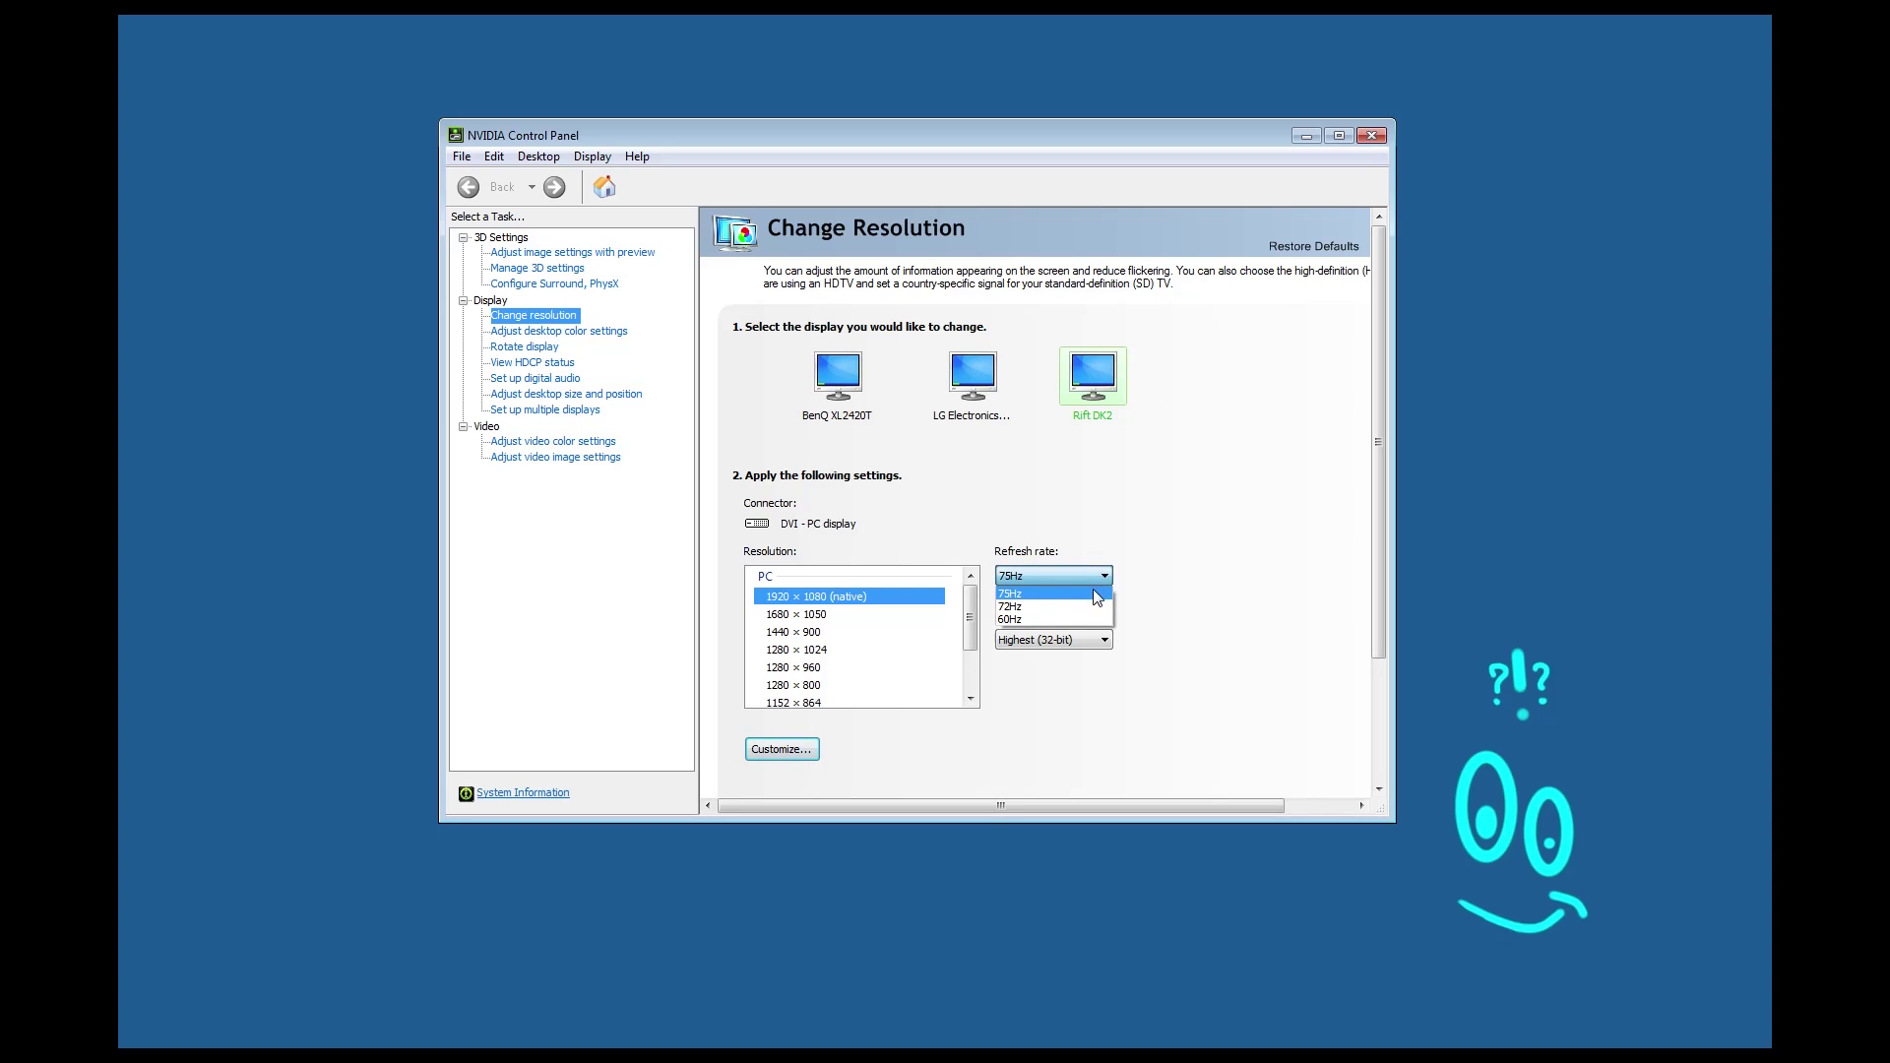
left_click(1149, 503)
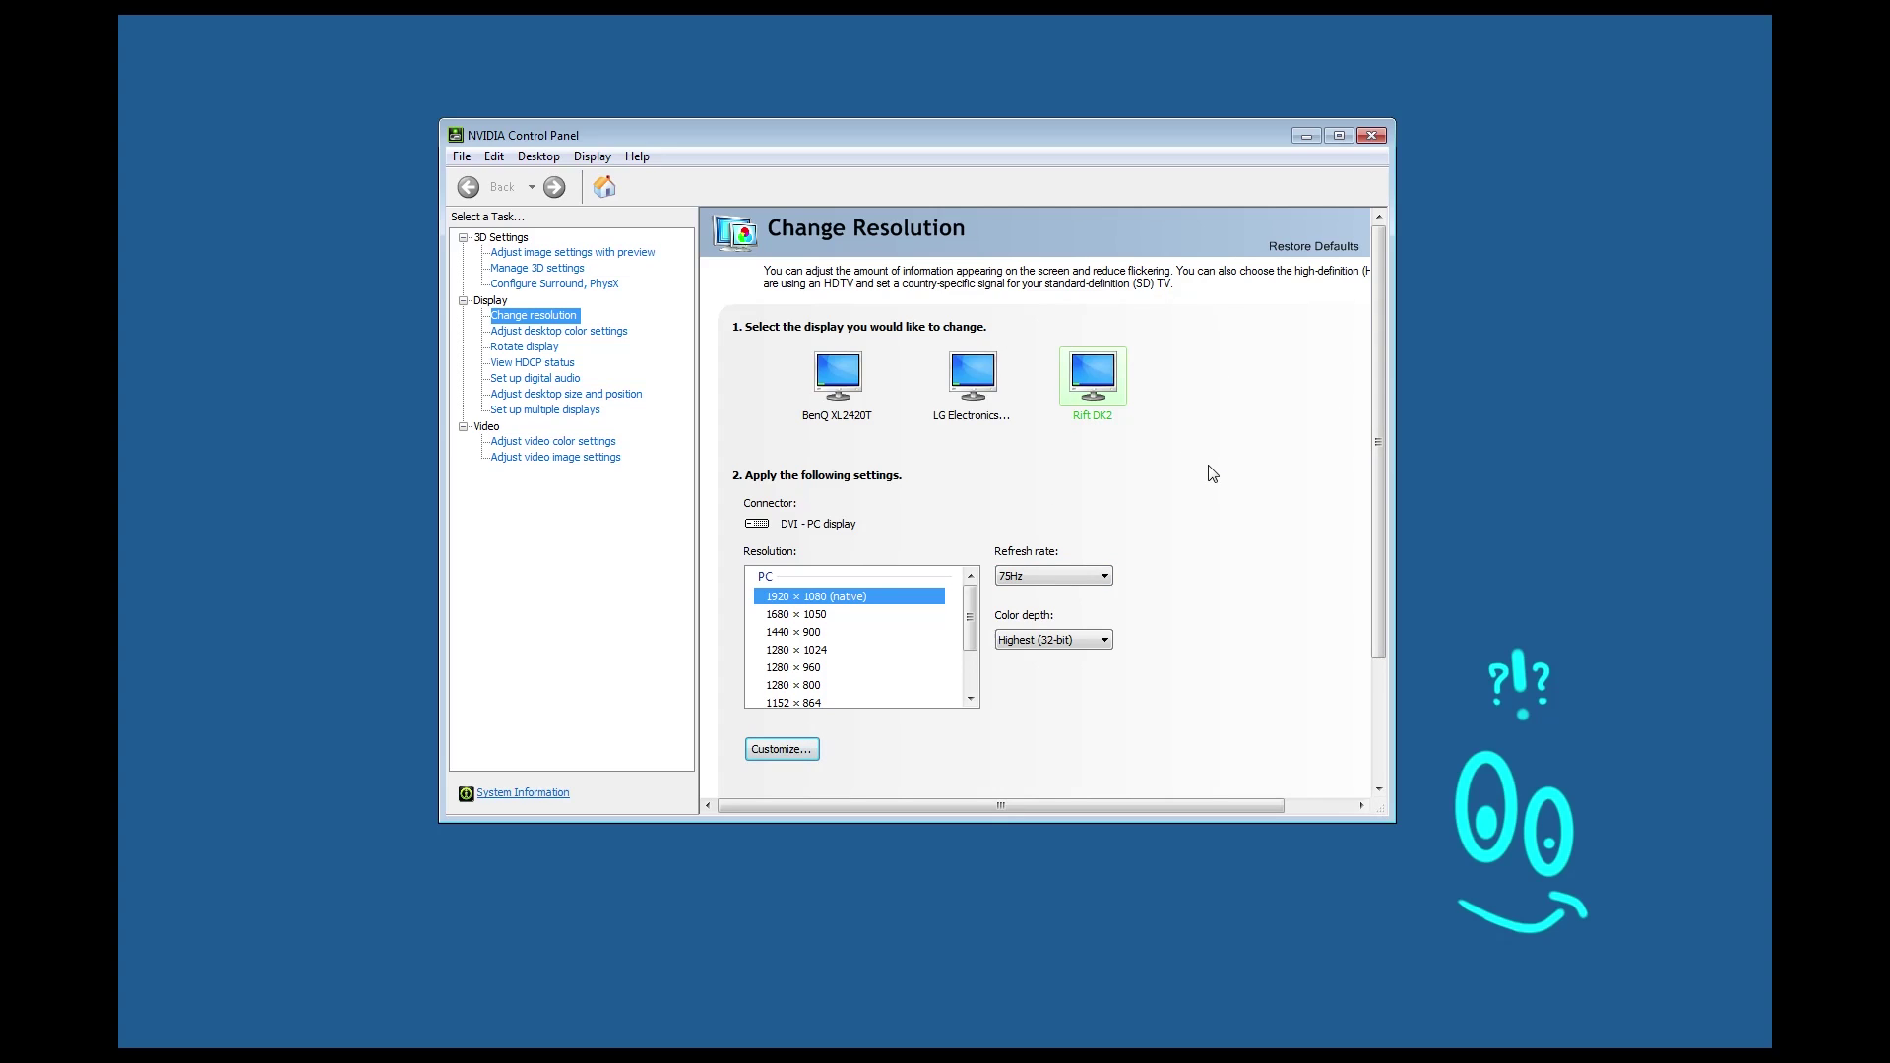
left_click(849, 594)
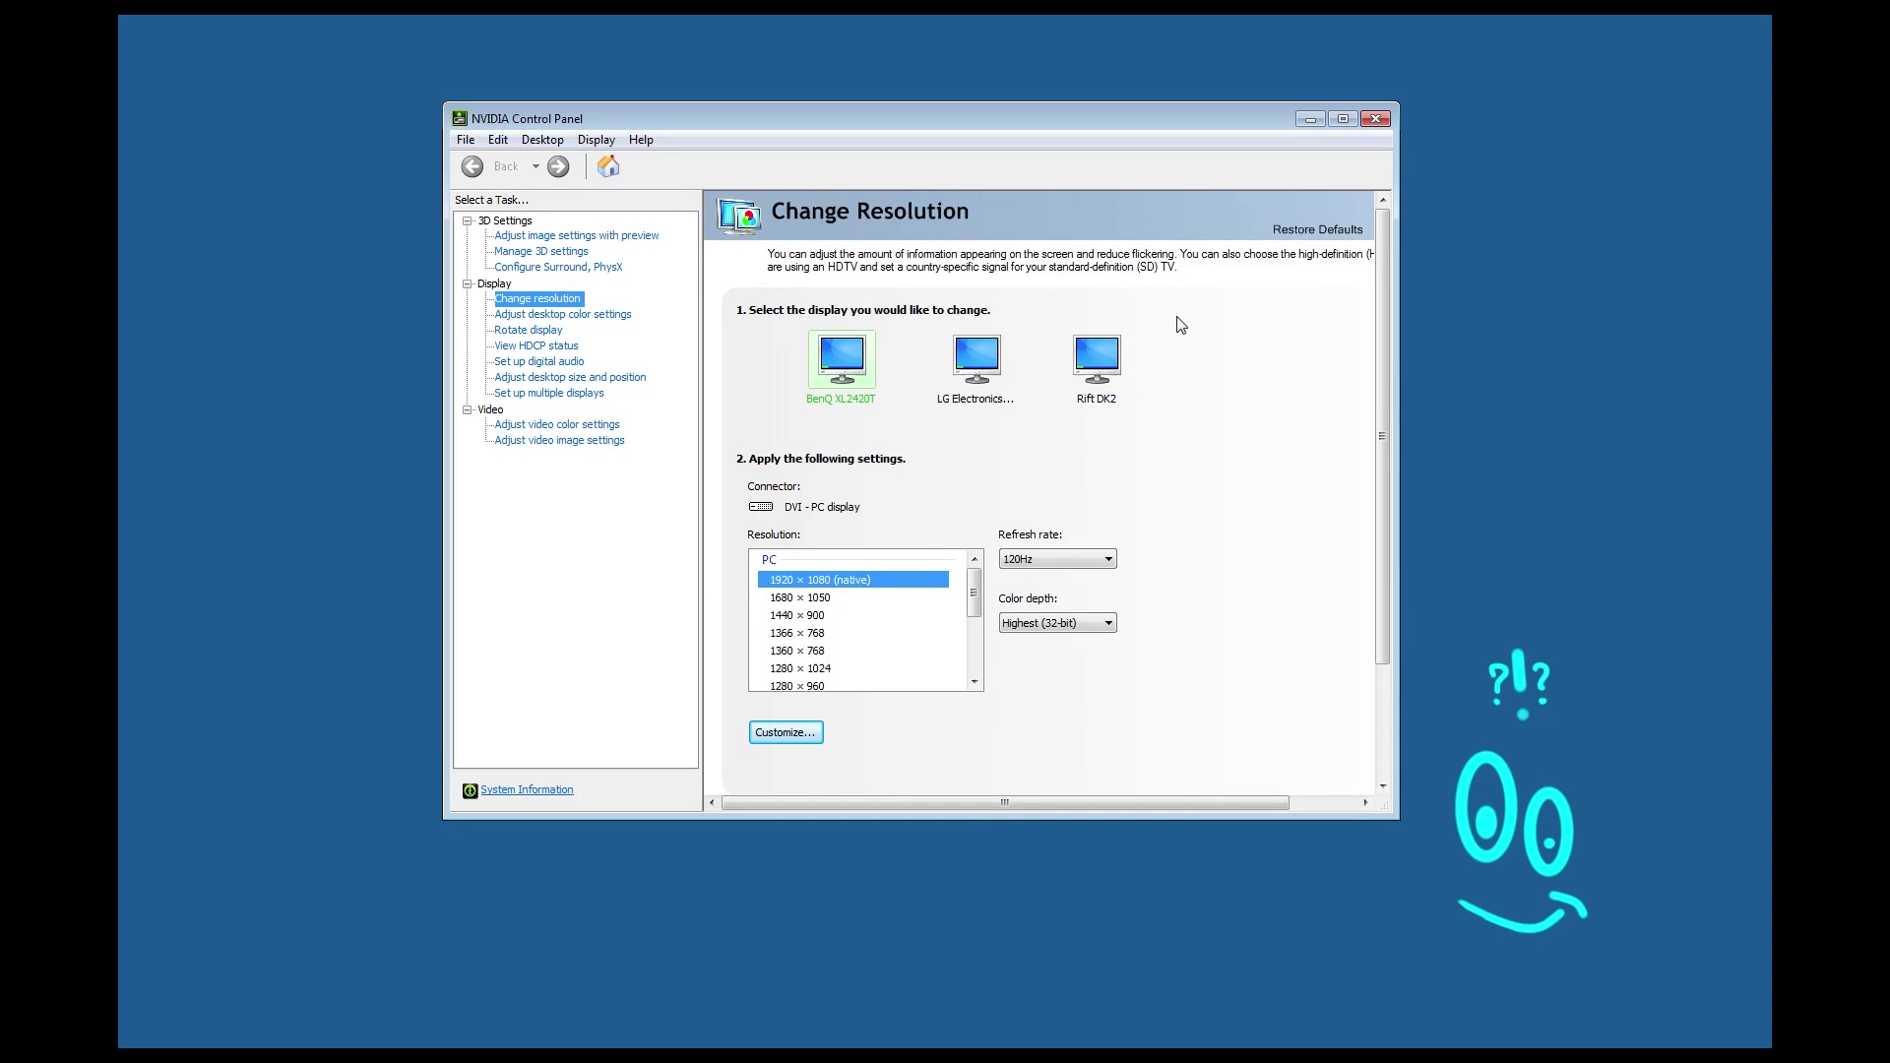
left_click(1112, 348)
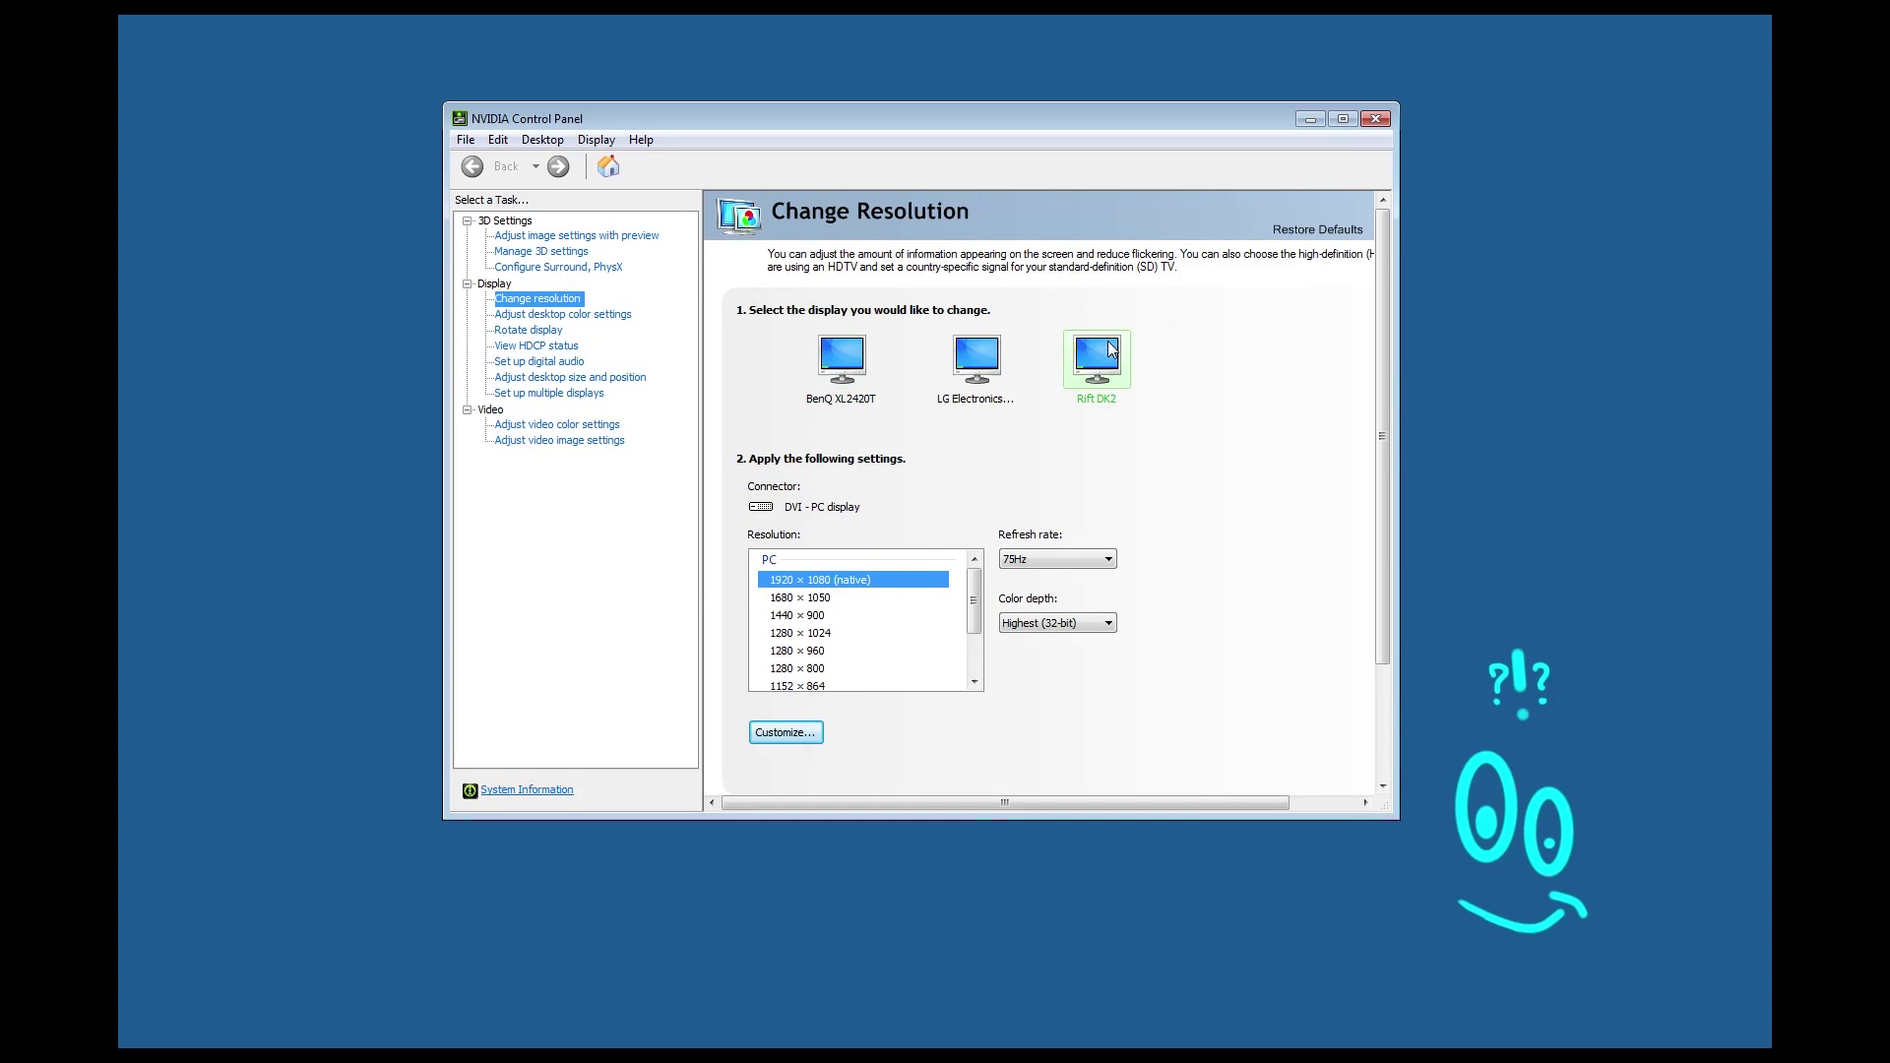
left_click(963, 356)
left_click(1083, 561)
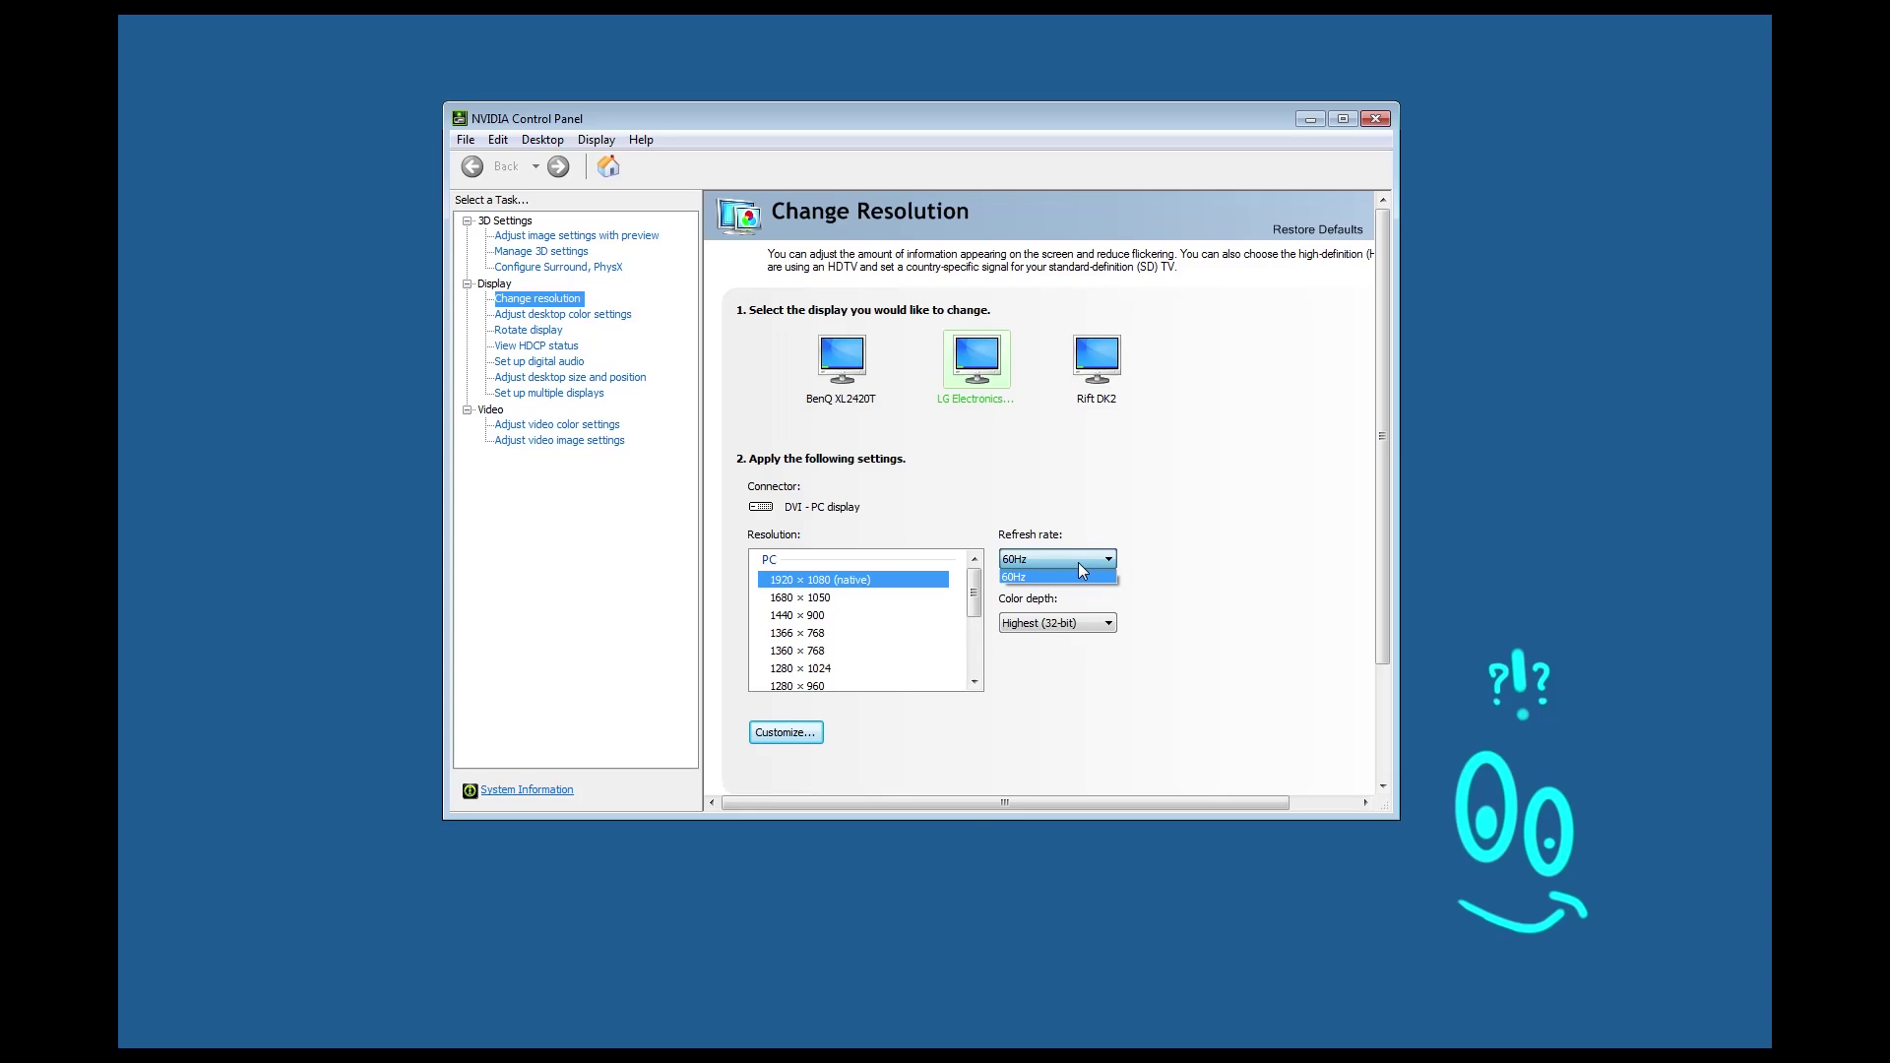
left_click(1053, 577)
left_click(868, 366)
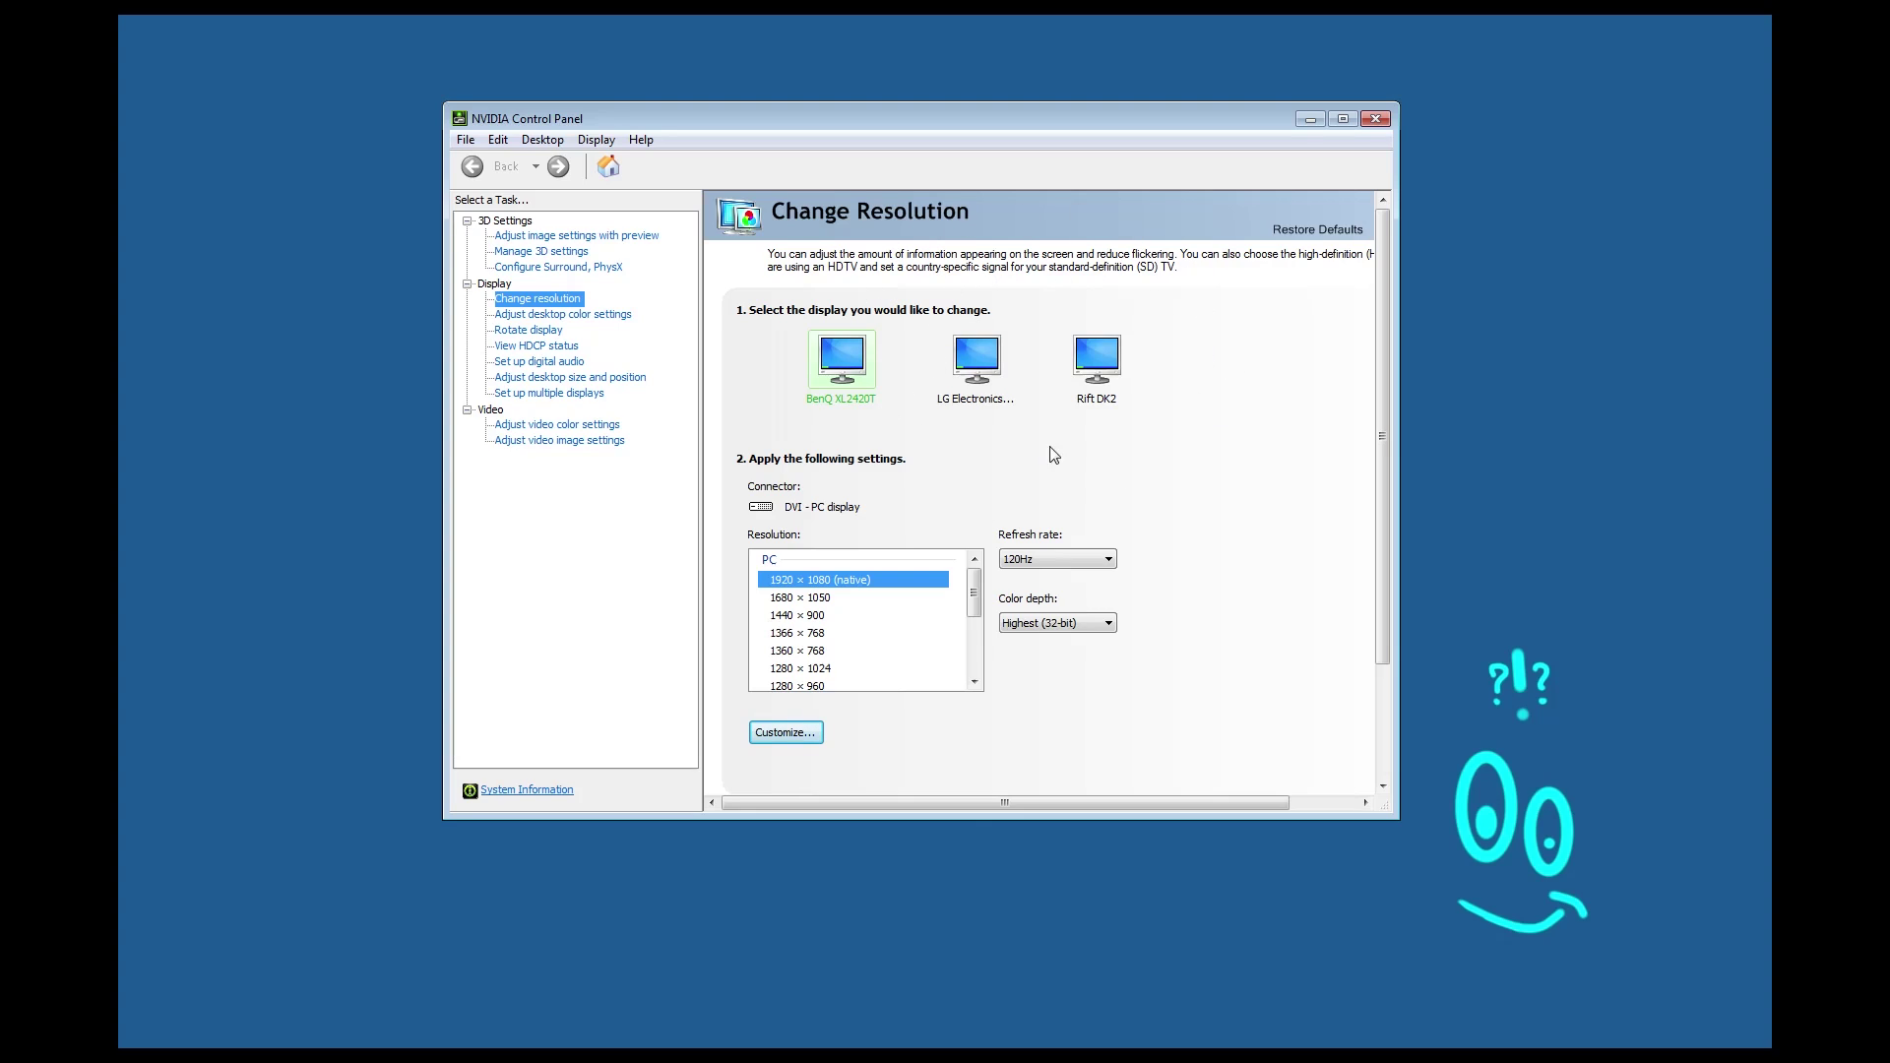
left_click(979, 360)
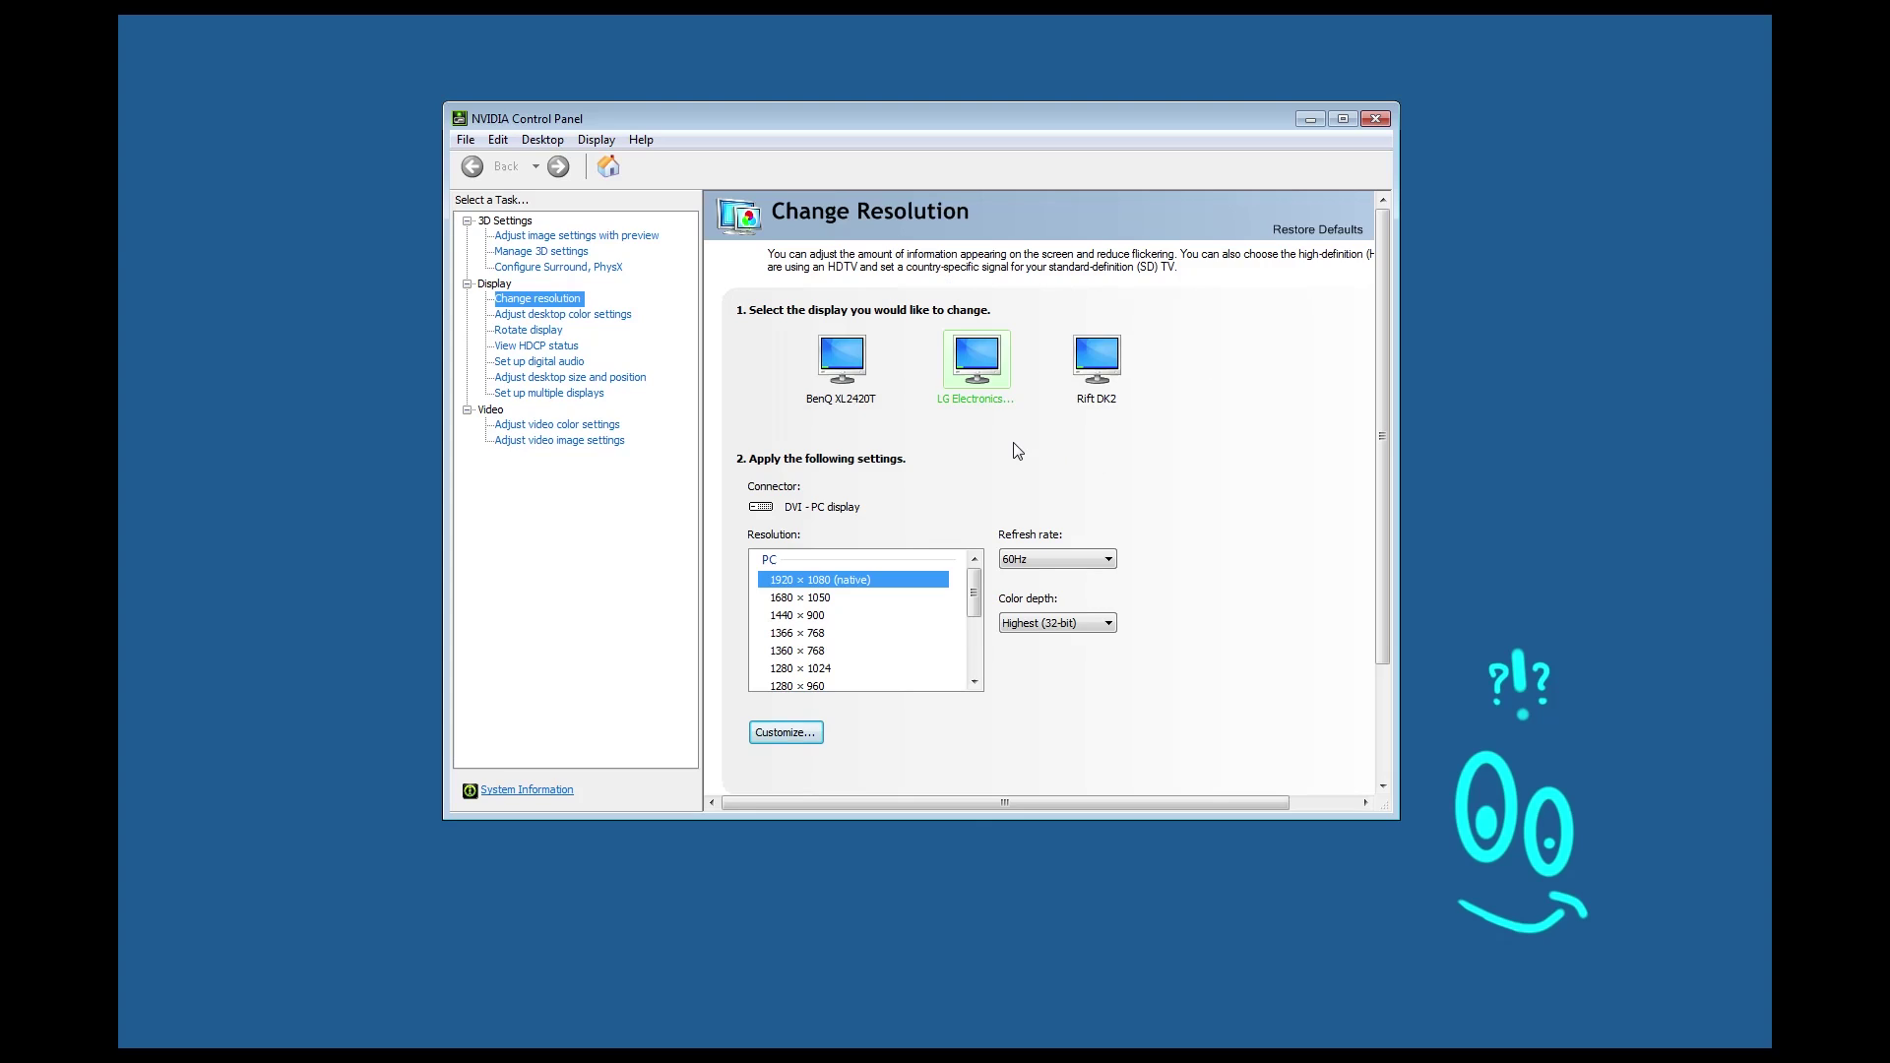
left_click(828, 338)
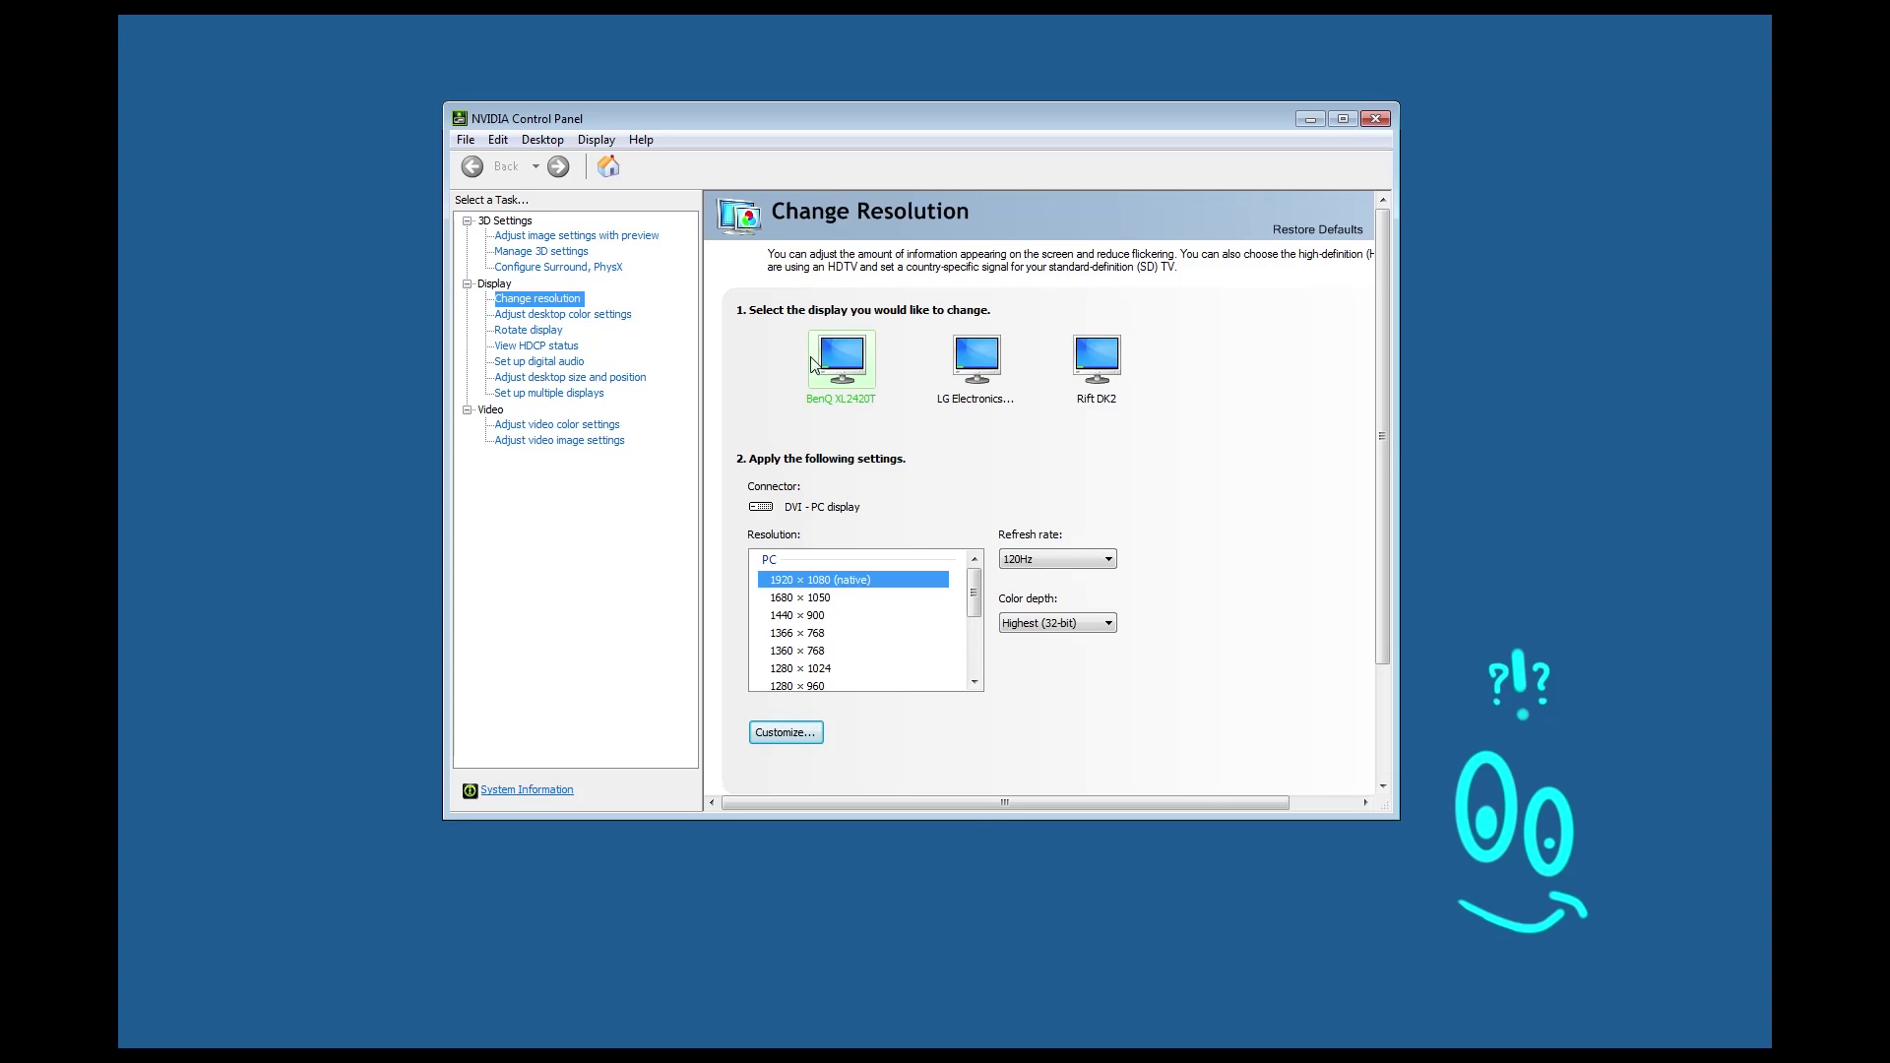
left_click(1104, 364)
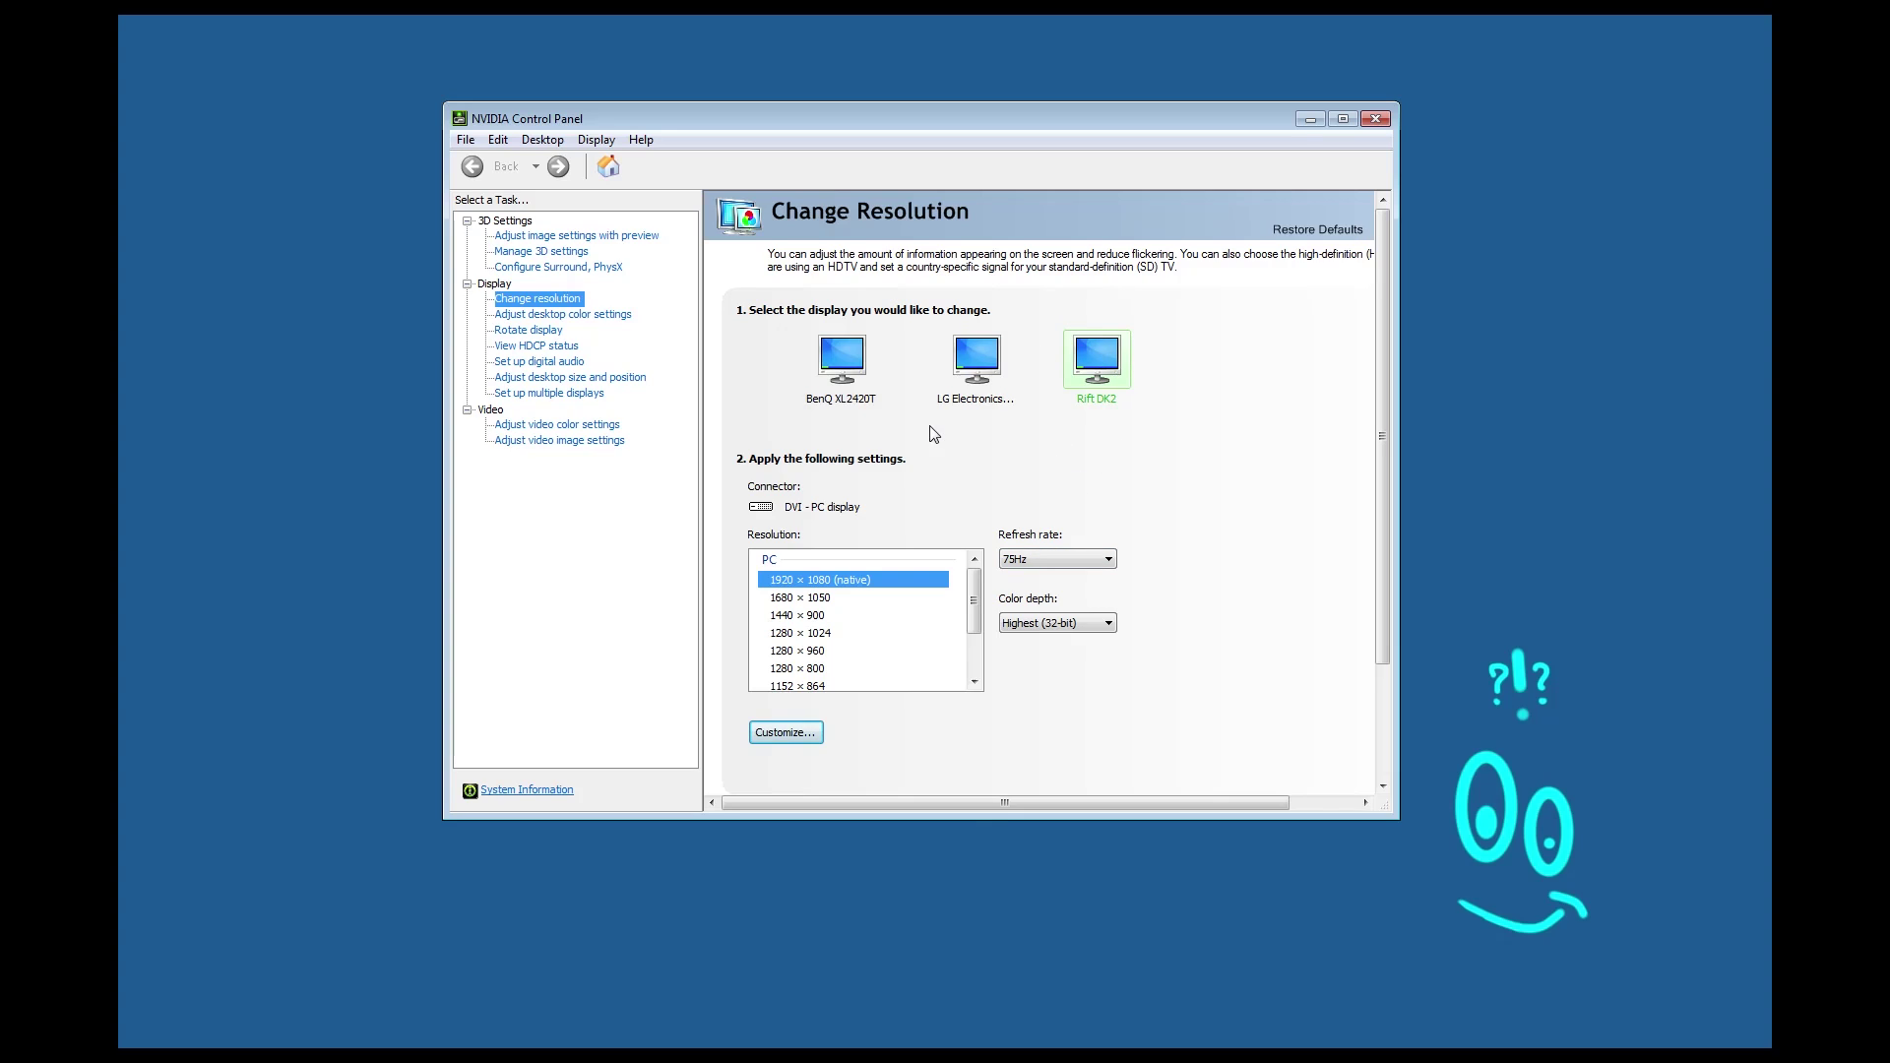
left_click(844, 387)
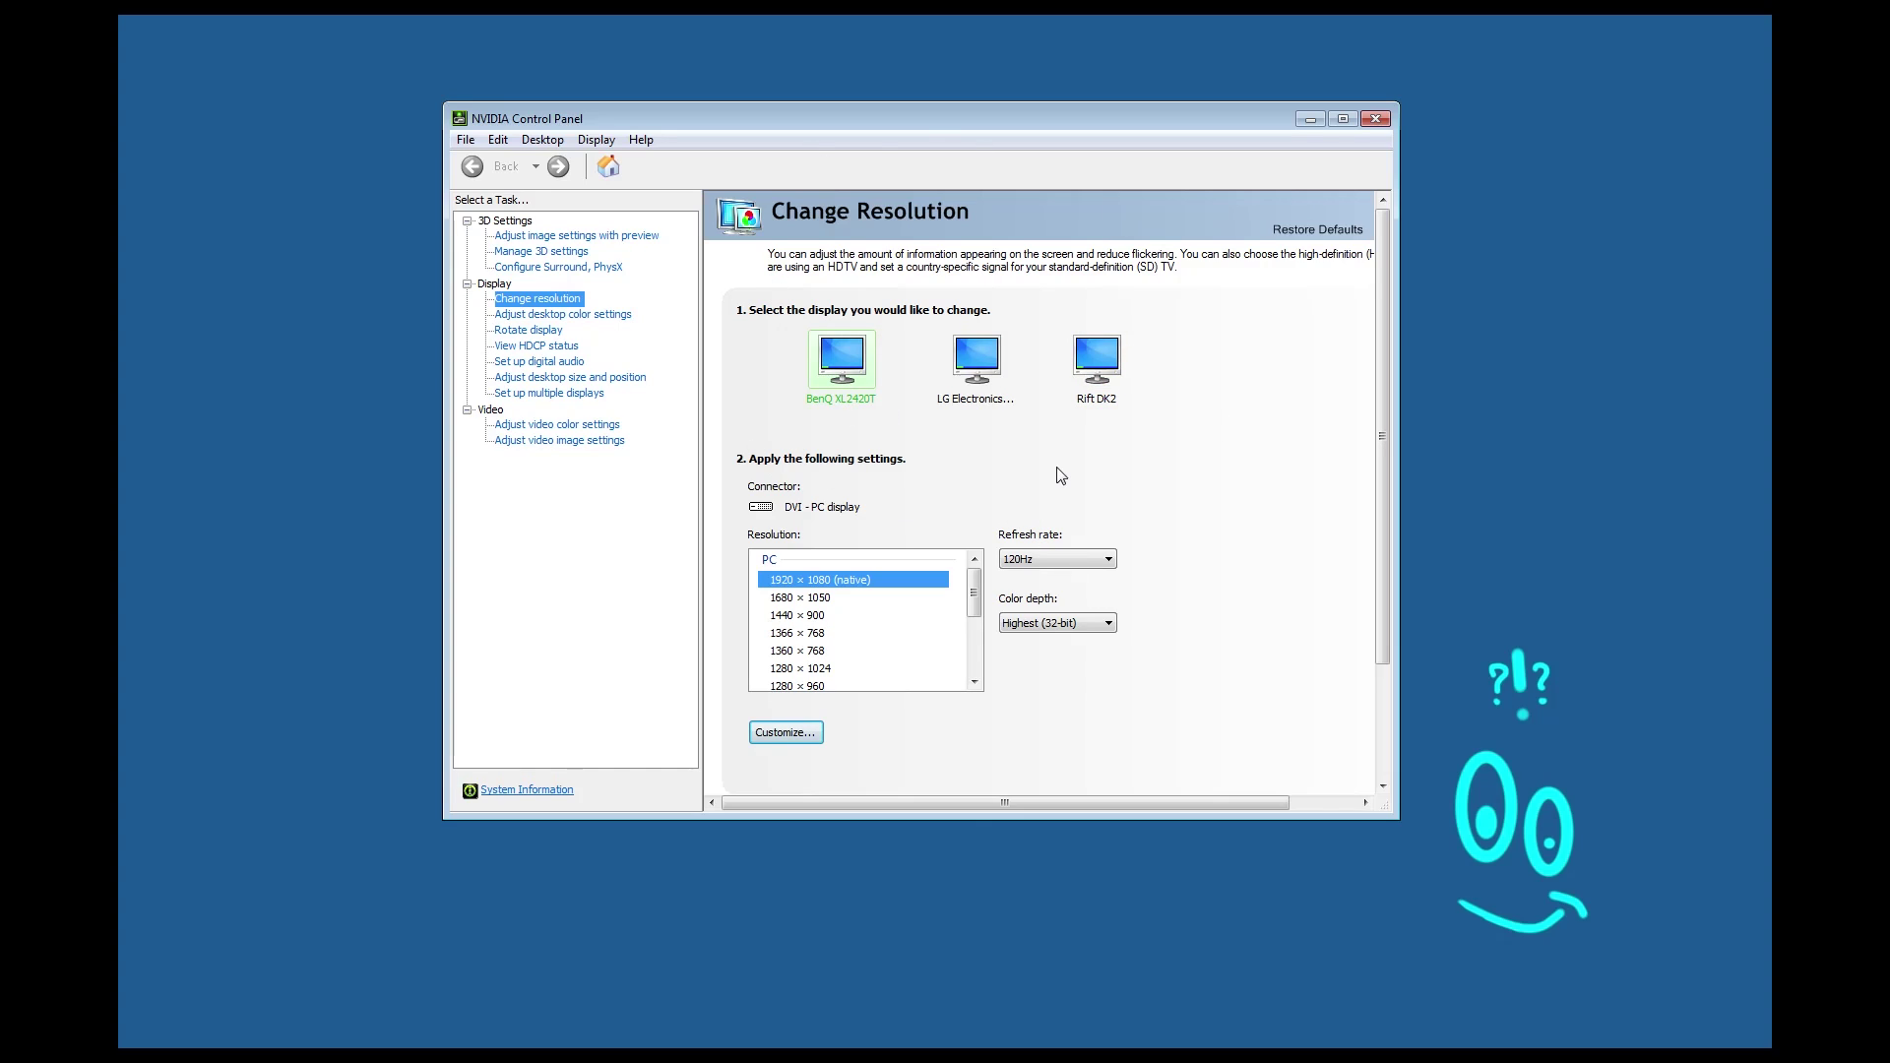
left_click(786, 733)
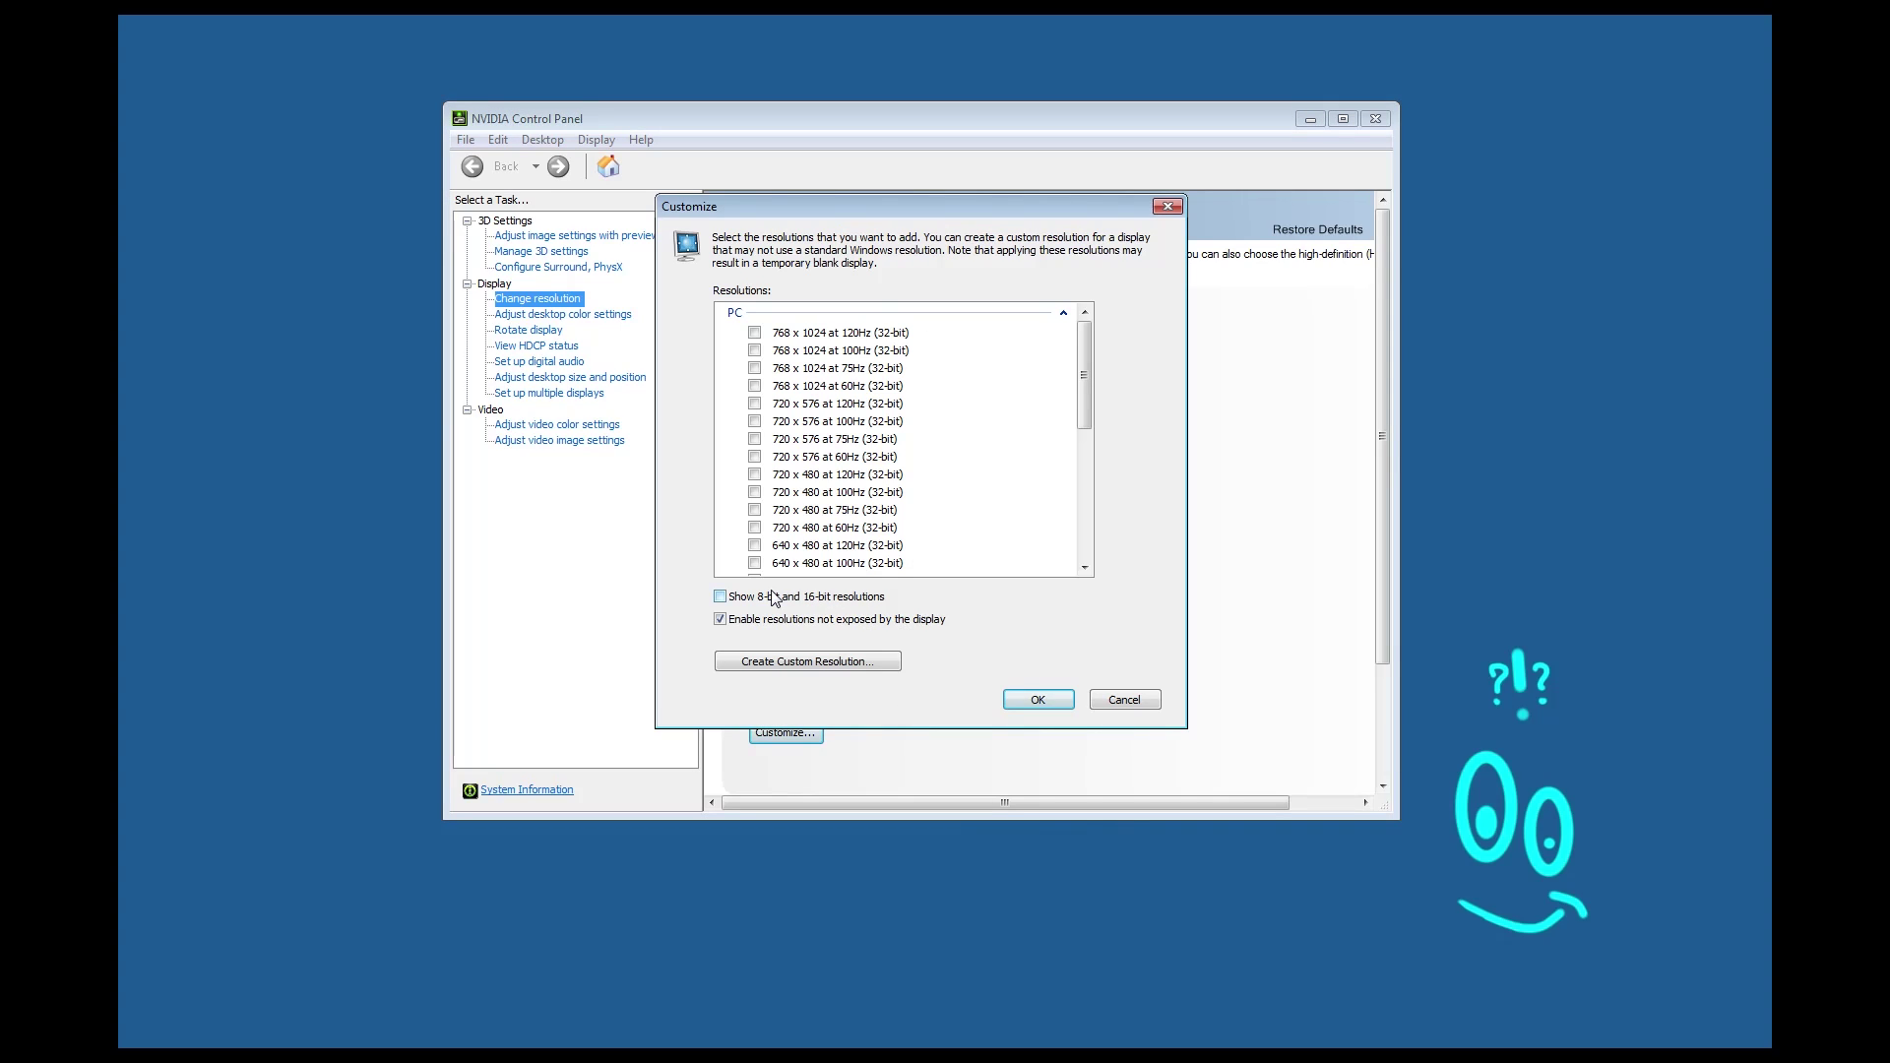
left_click(790, 663)
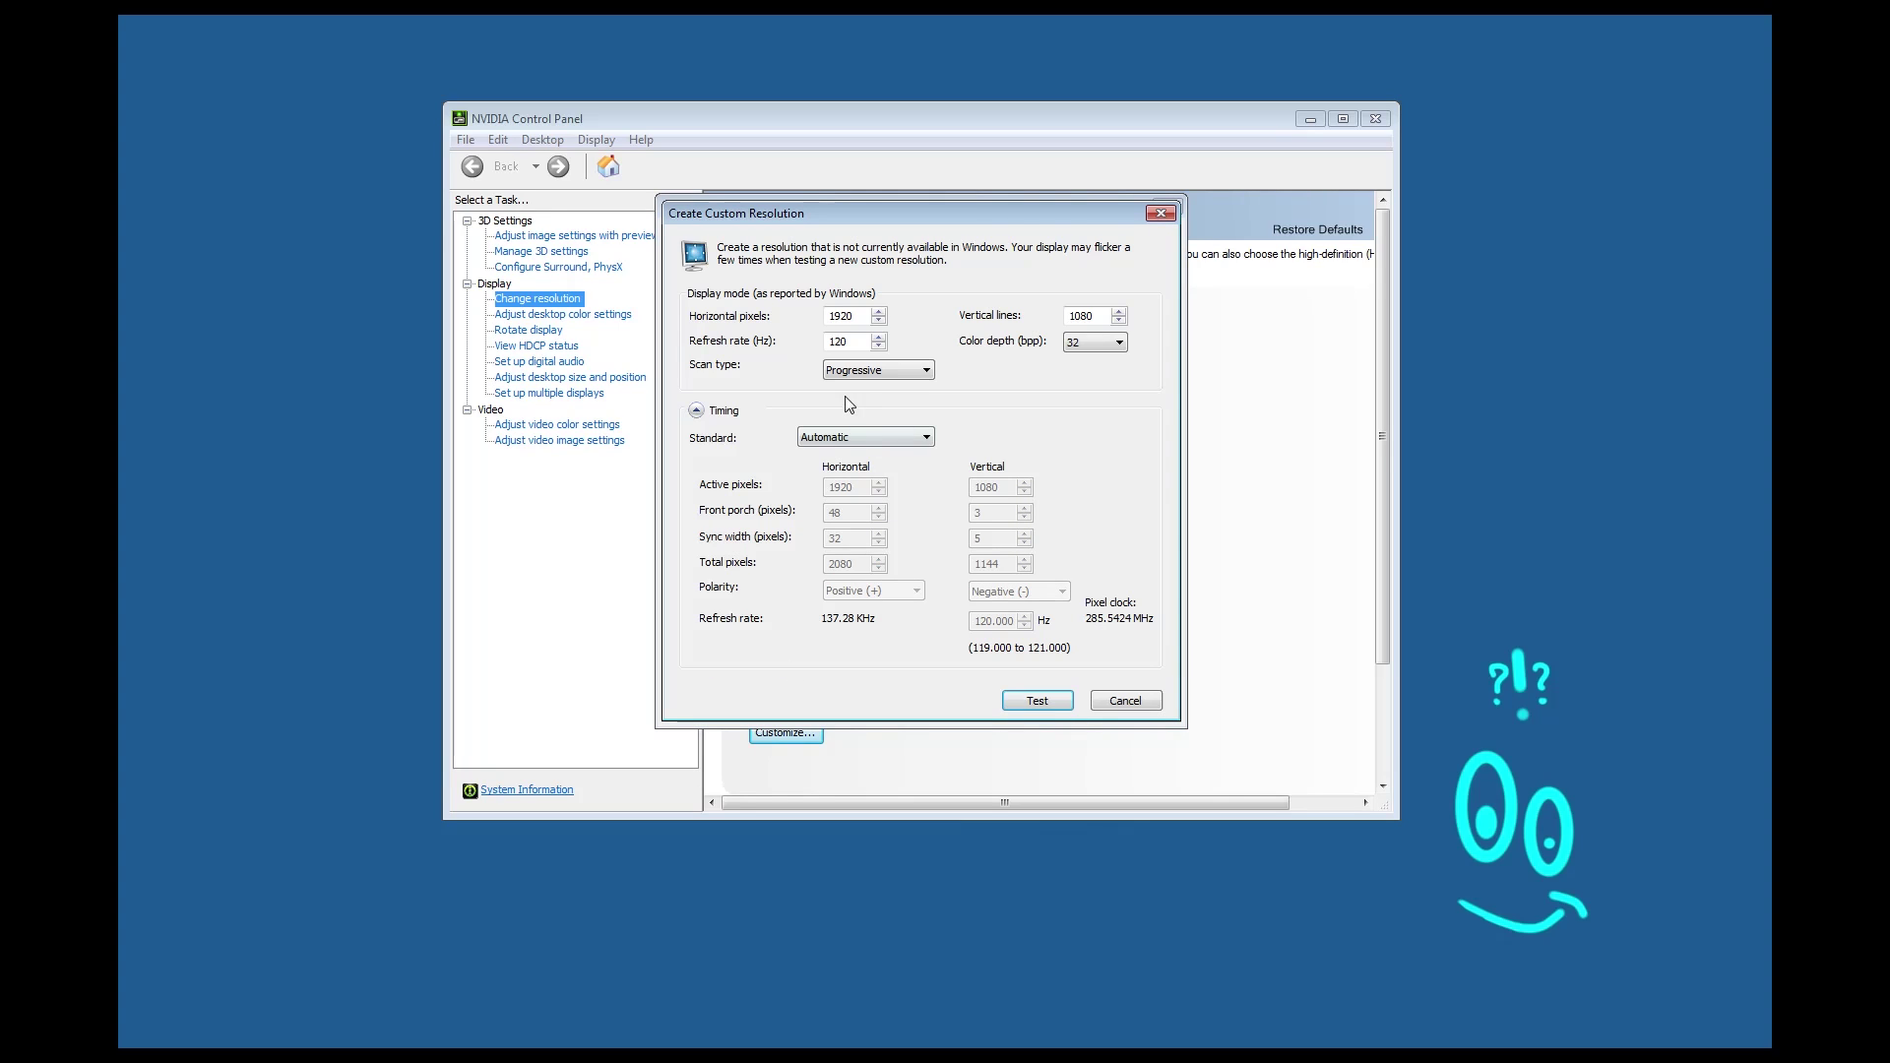
left_click_drag(850, 341, 798, 348)
type("75")
left_click(833, 344)
left_click(1124, 698)
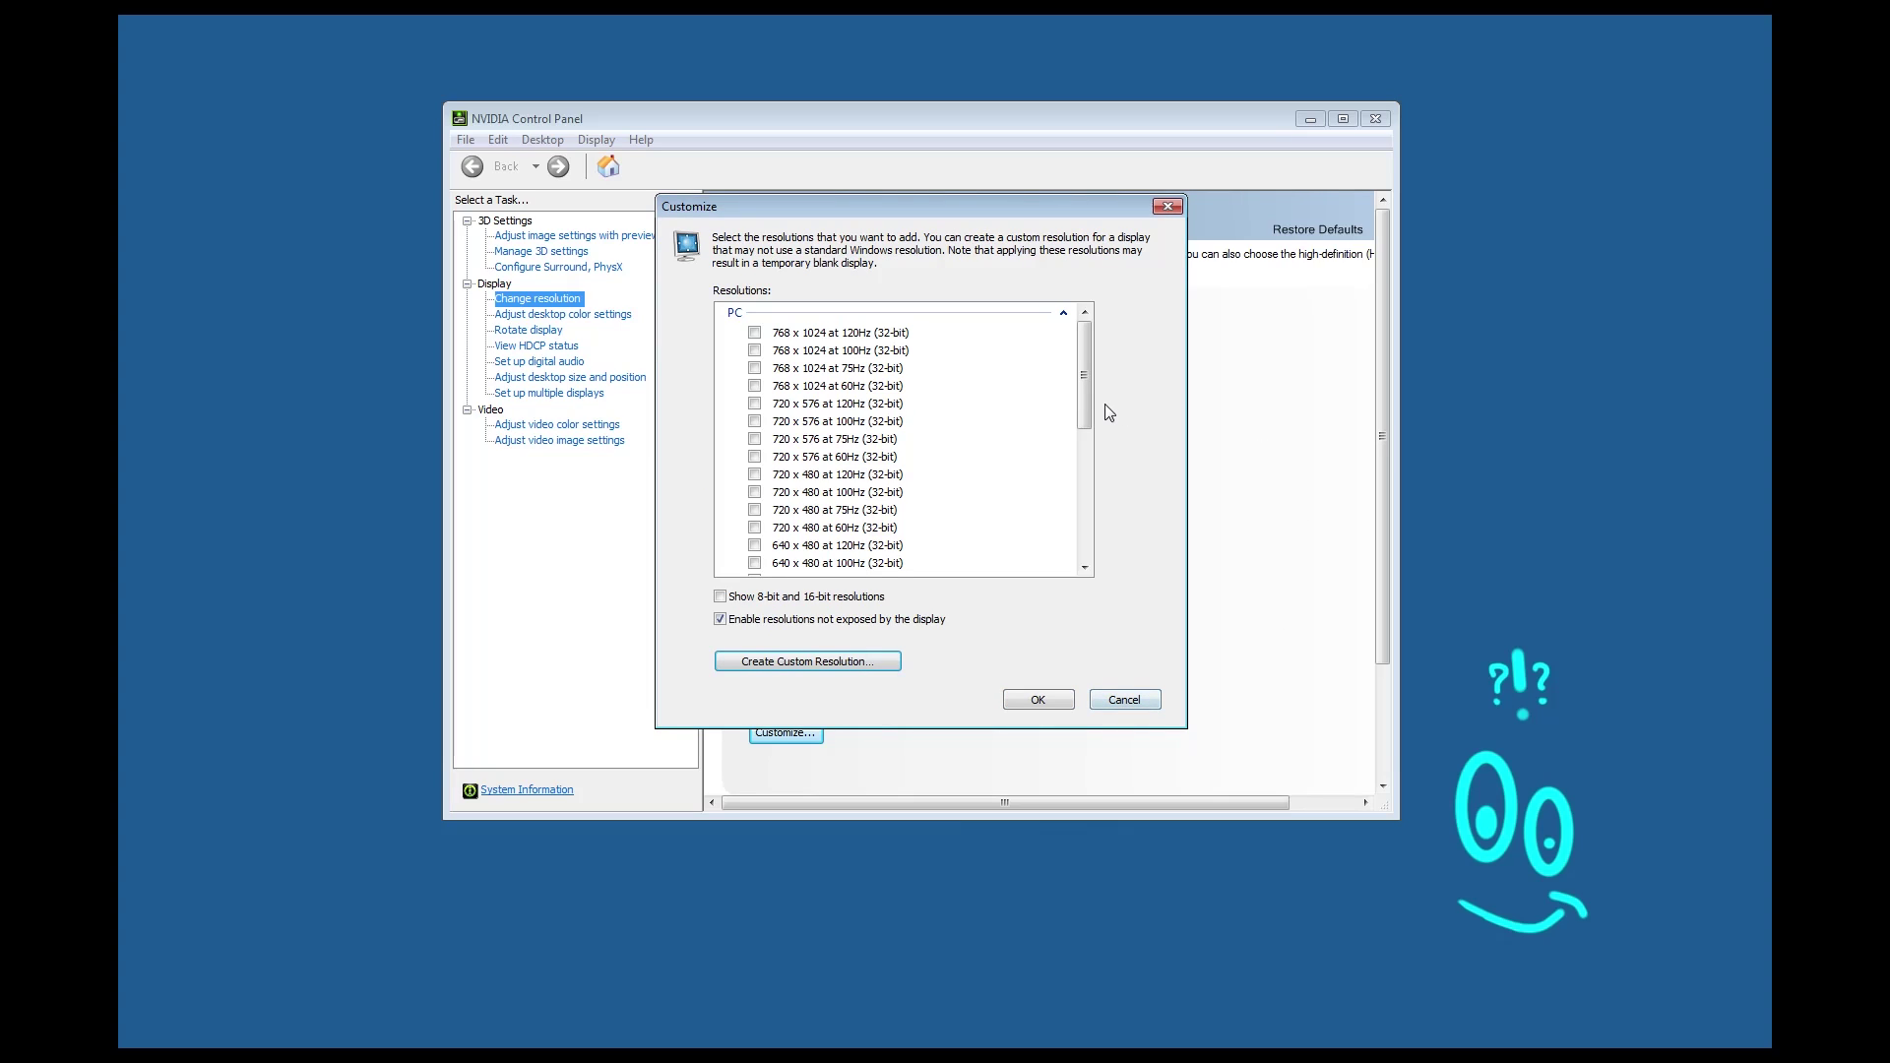
left_click(1122, 700)
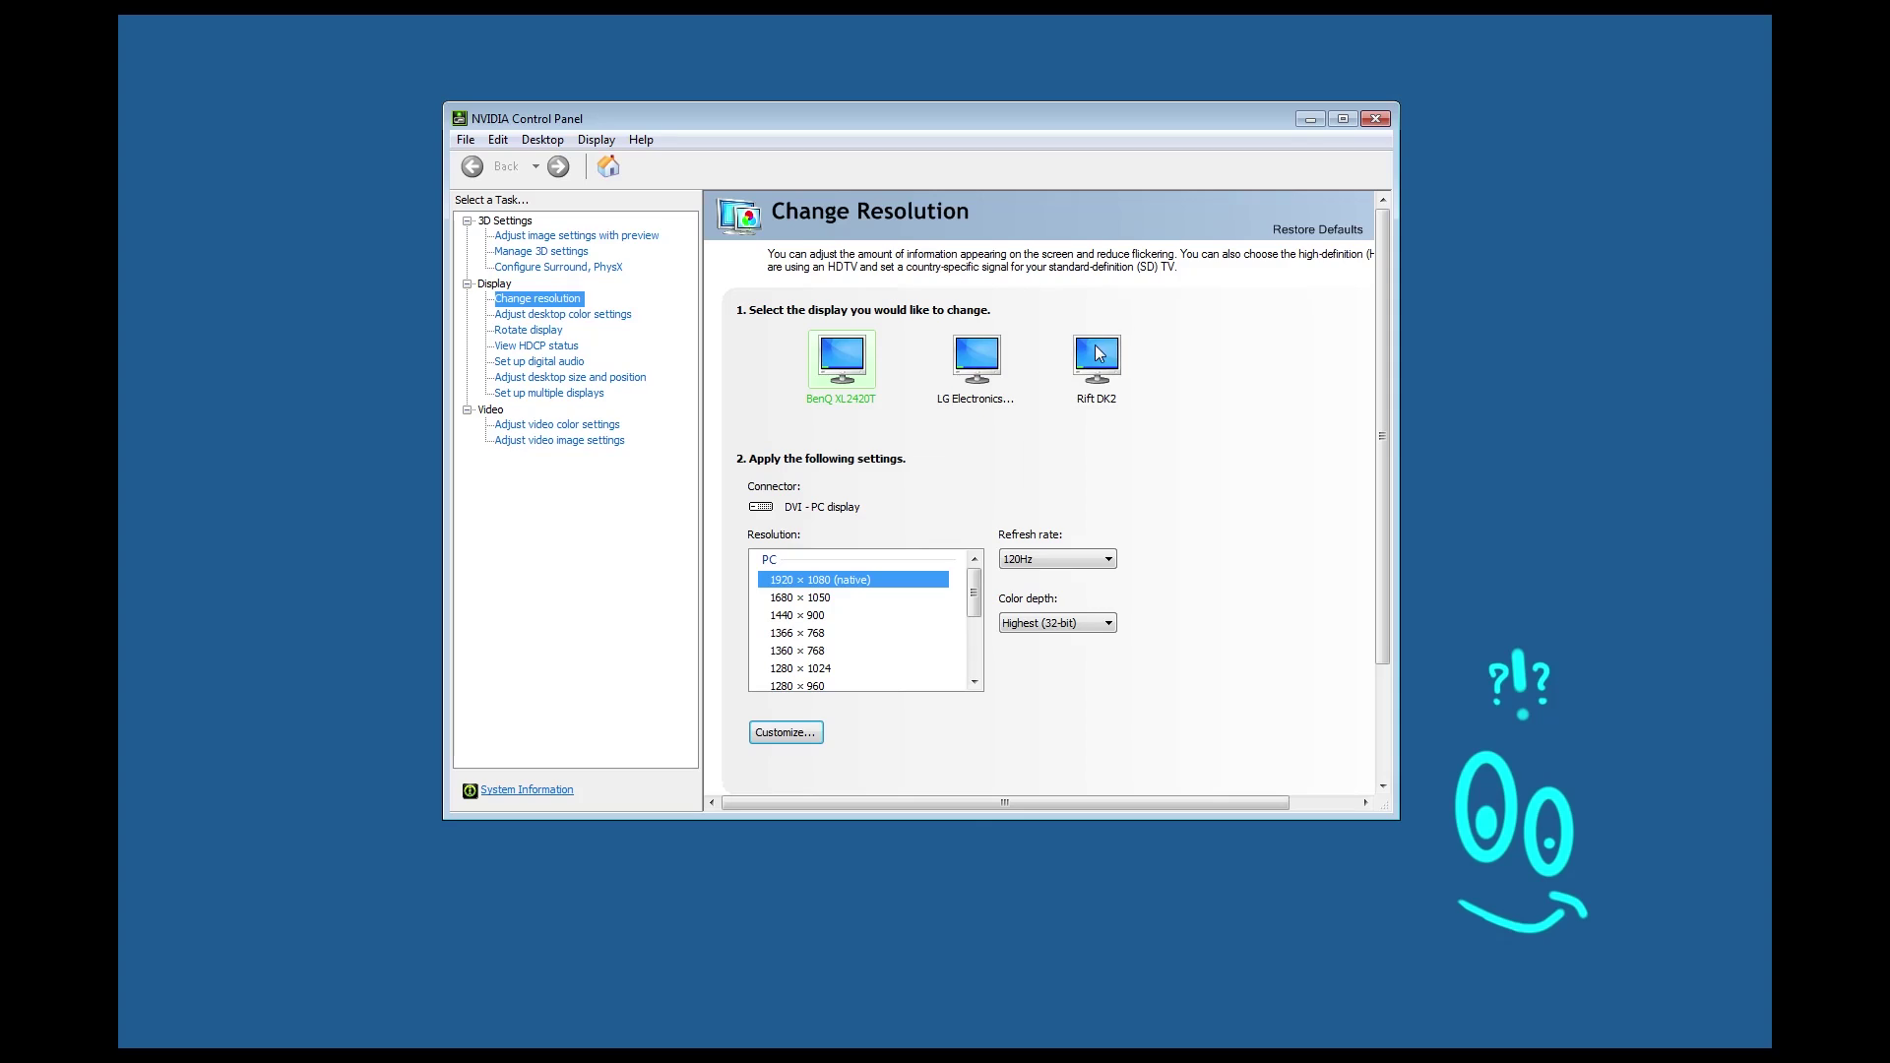
- Keep the BenQ XL2420T at 120Hz and show the Rift DK2 at 1920 × 1080, 75Hz
left_click(1073, 562)
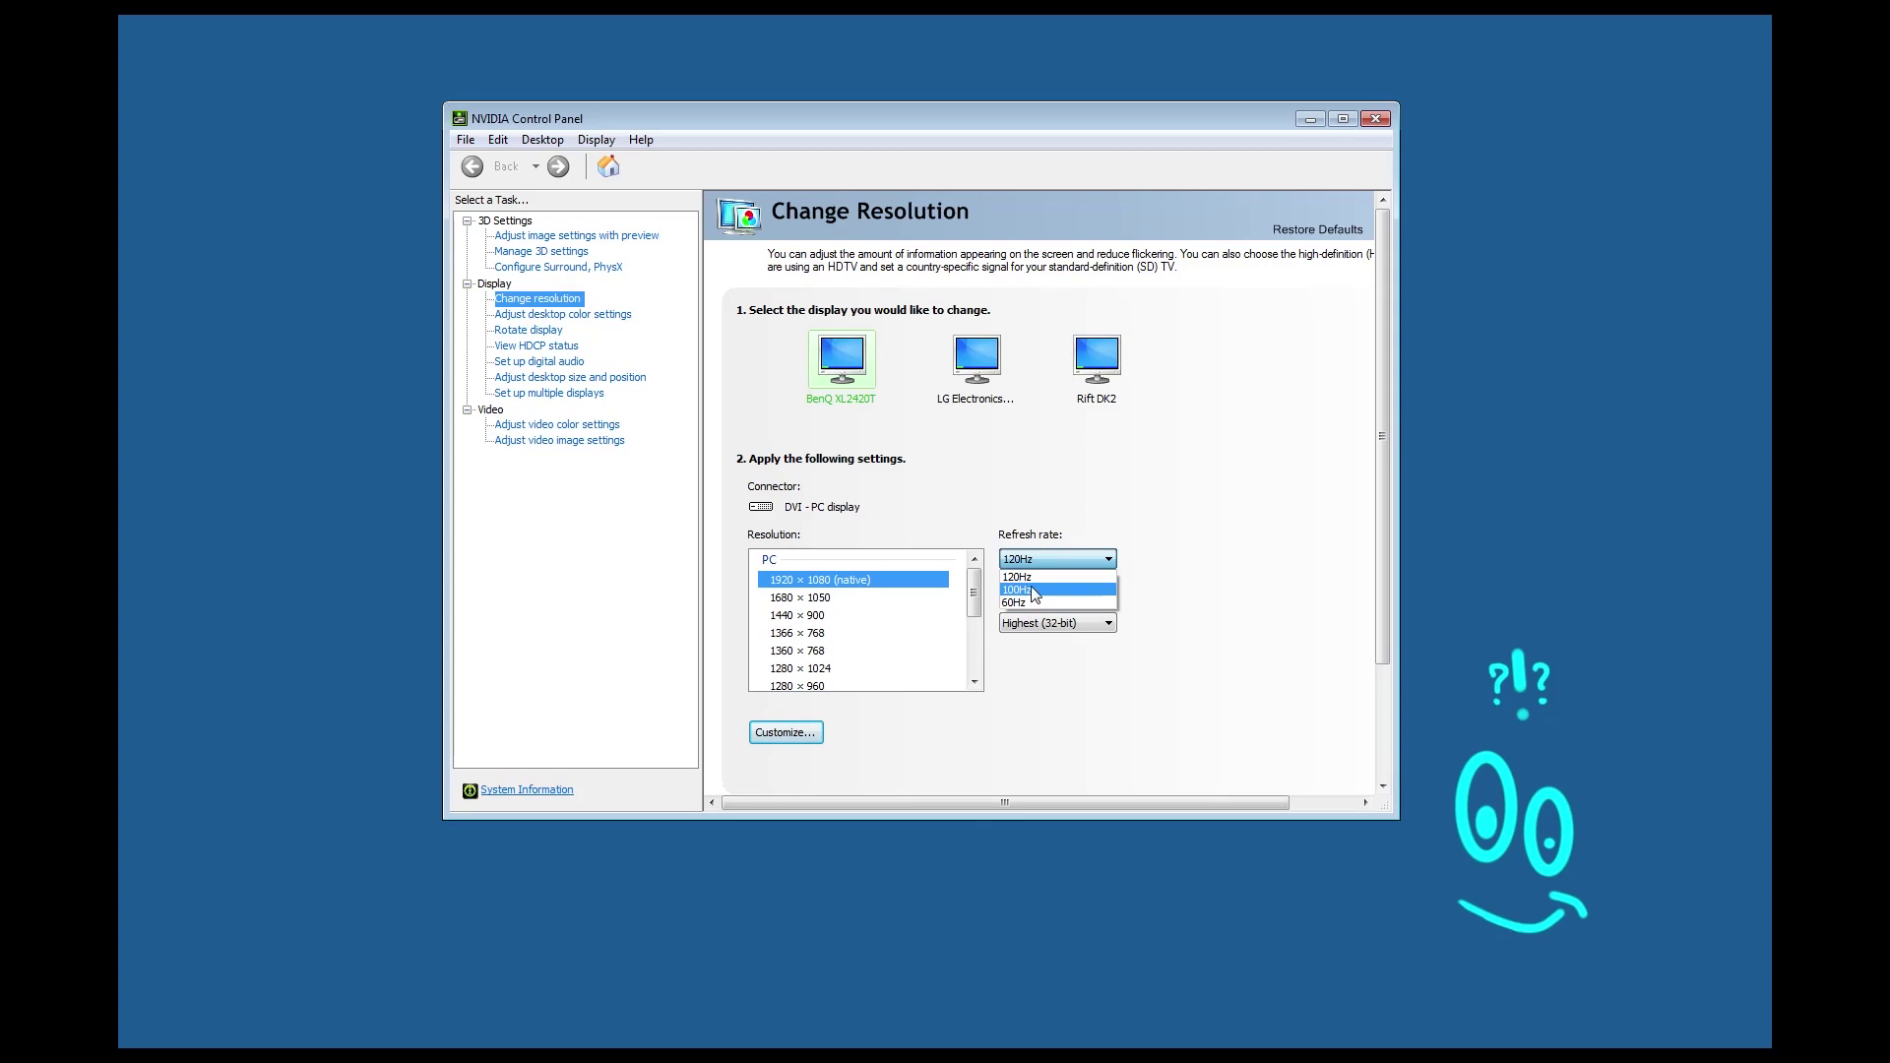
left_click(1055, 537)
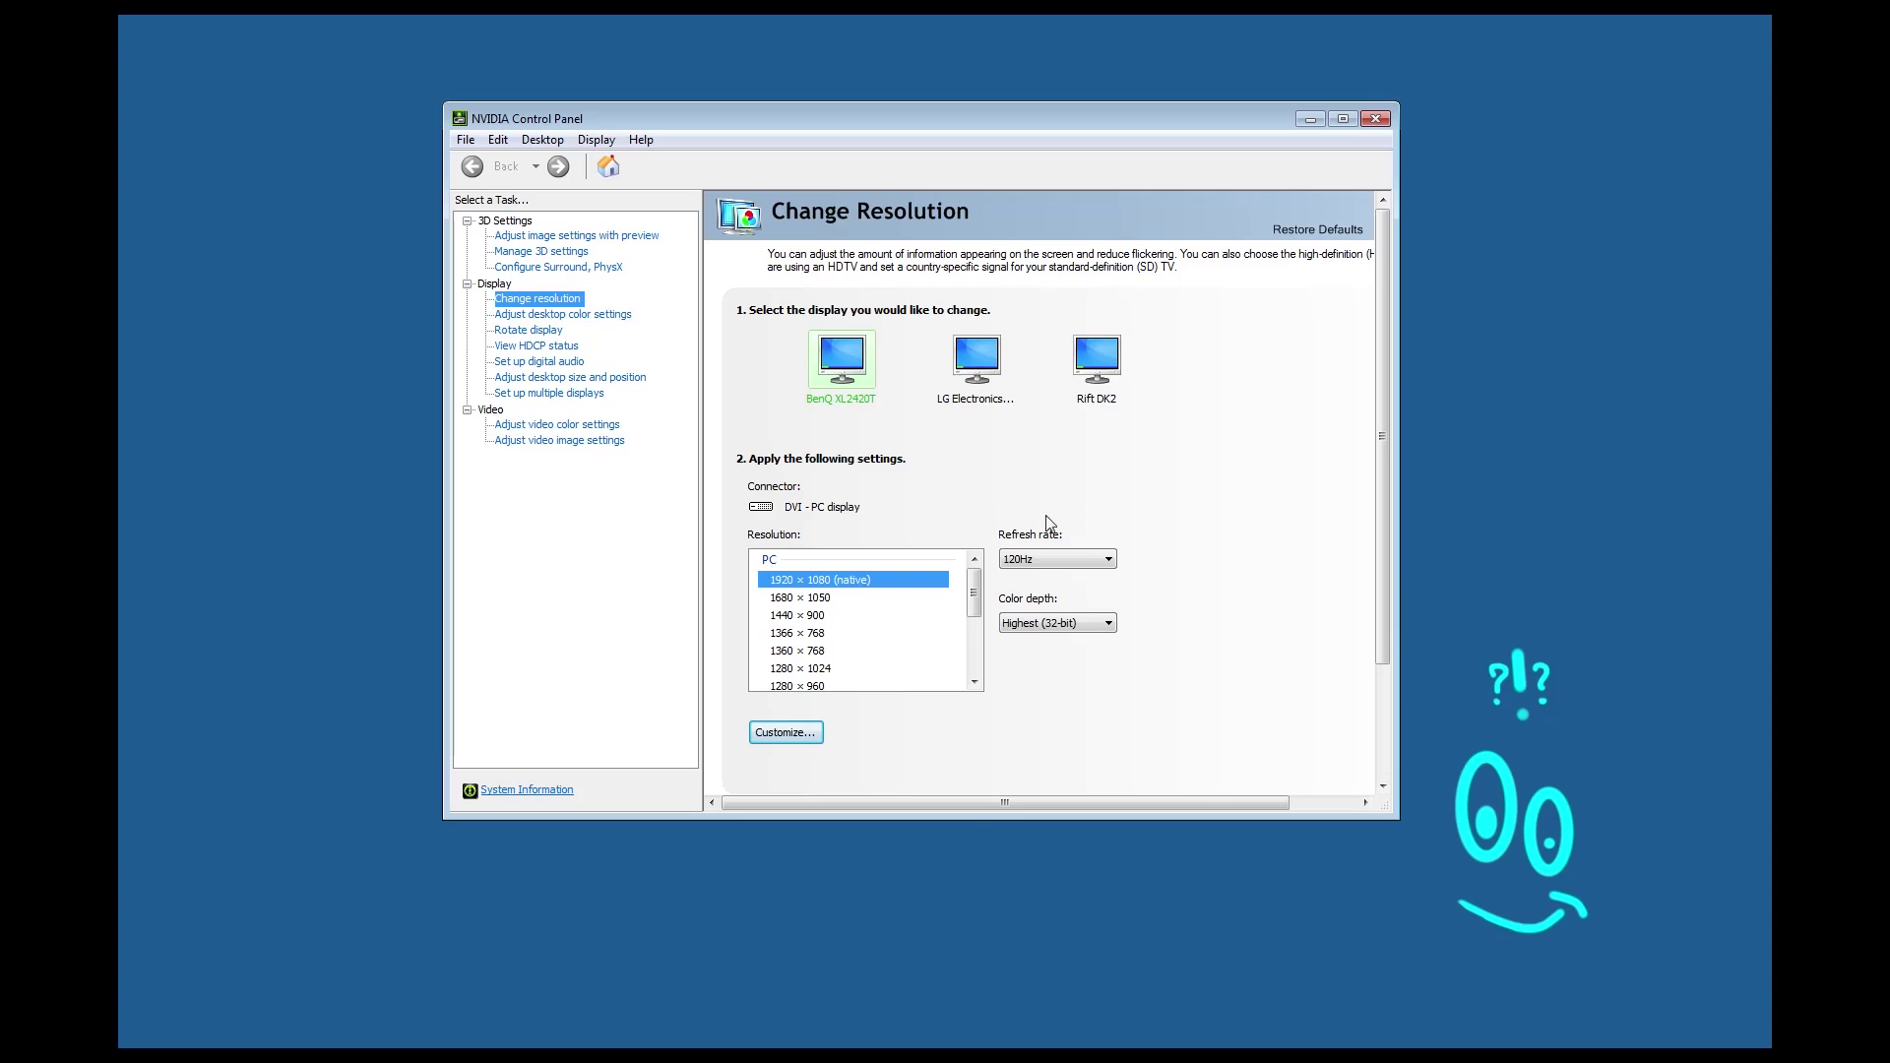
left_click(1110, 408)
left_click(859, 359)
left_click(1082, 364)
left_click(845, 360)
left_click(1096, 362)
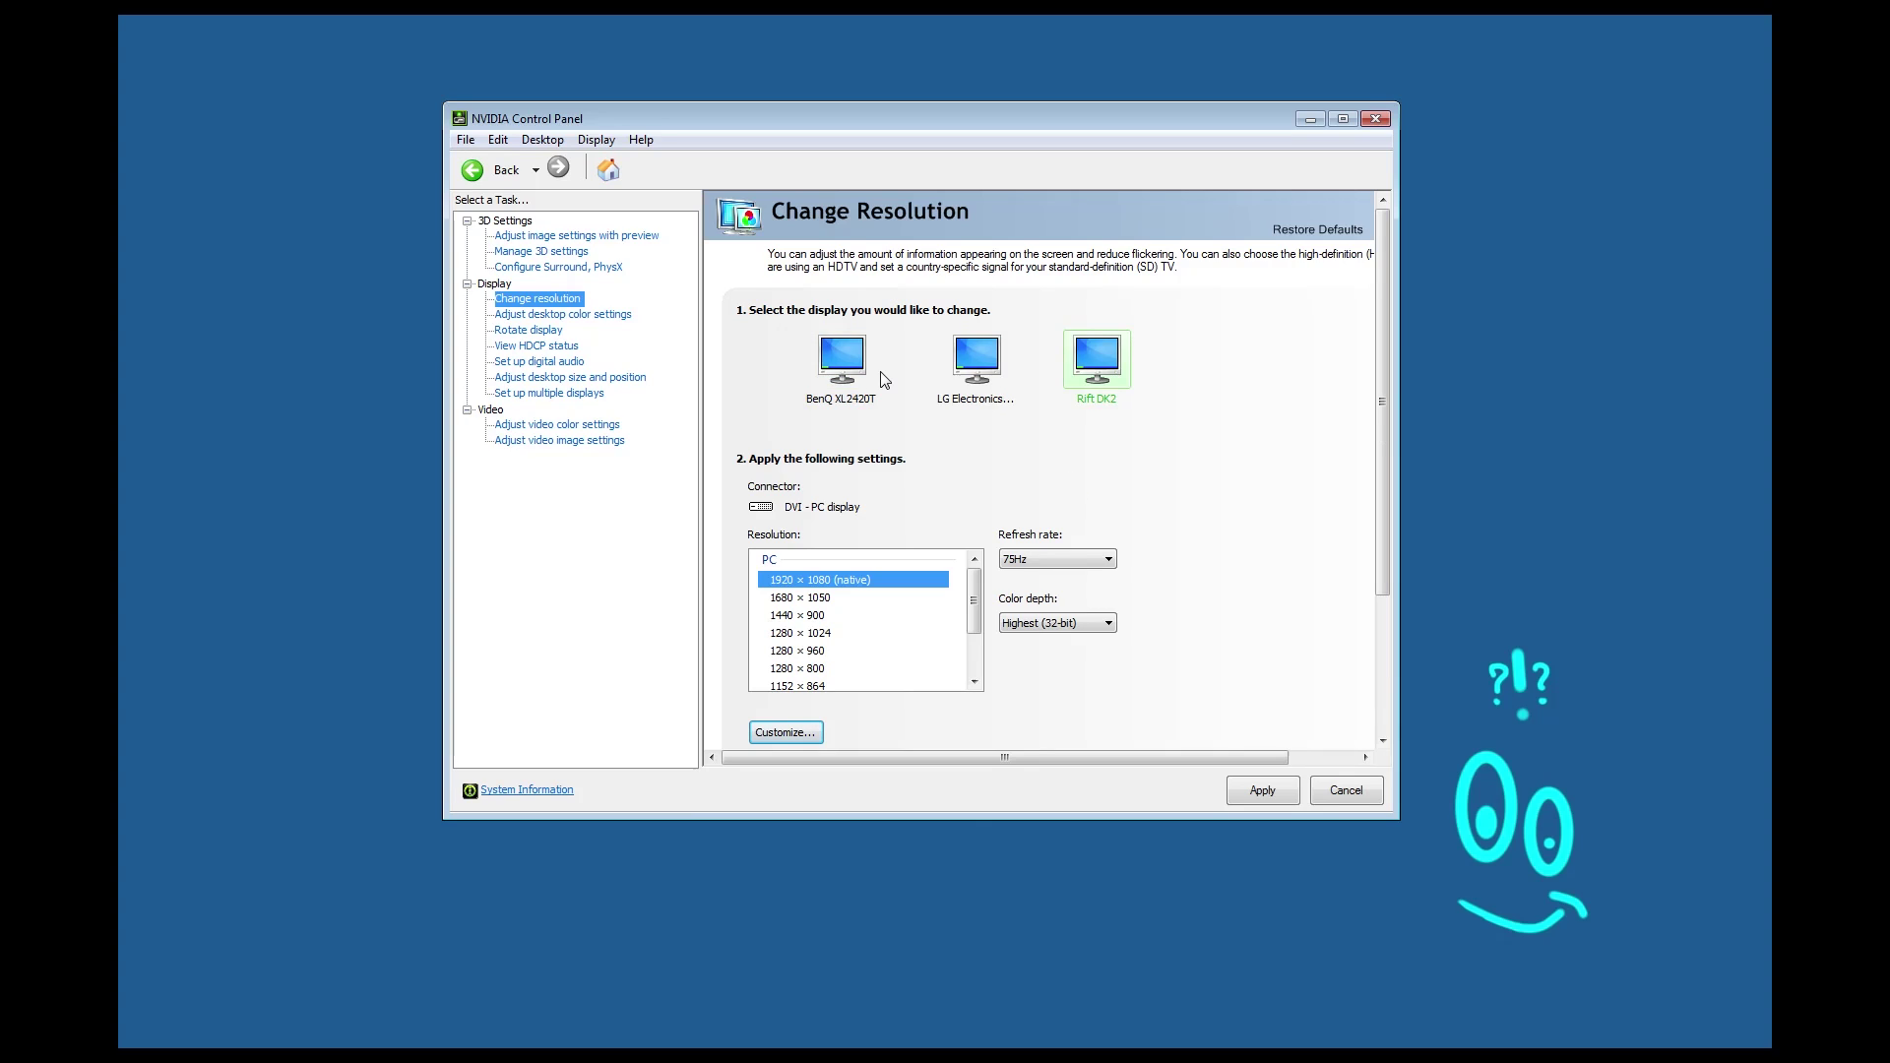
- On Rotate display, leave the Rift DK2 in Portrait after briefly trying Landscape
left_click(563, 330)
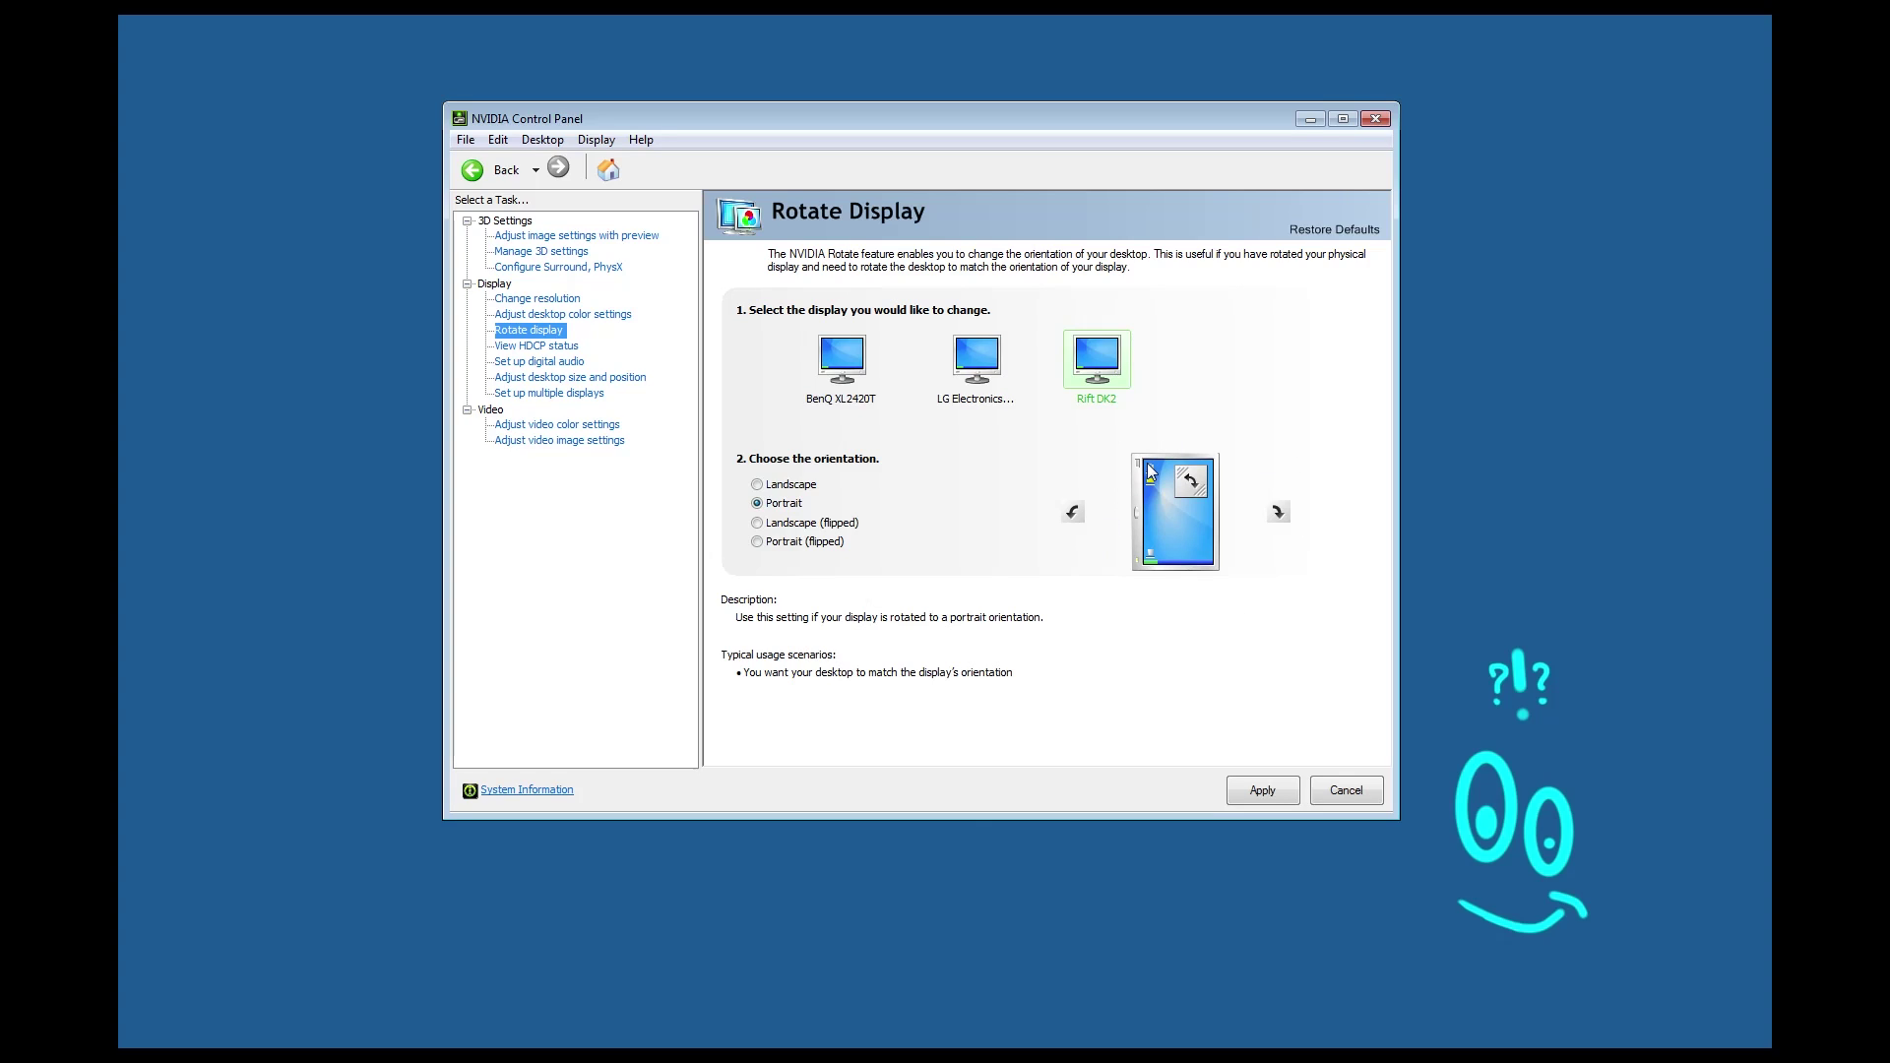
left_click(790, 484)
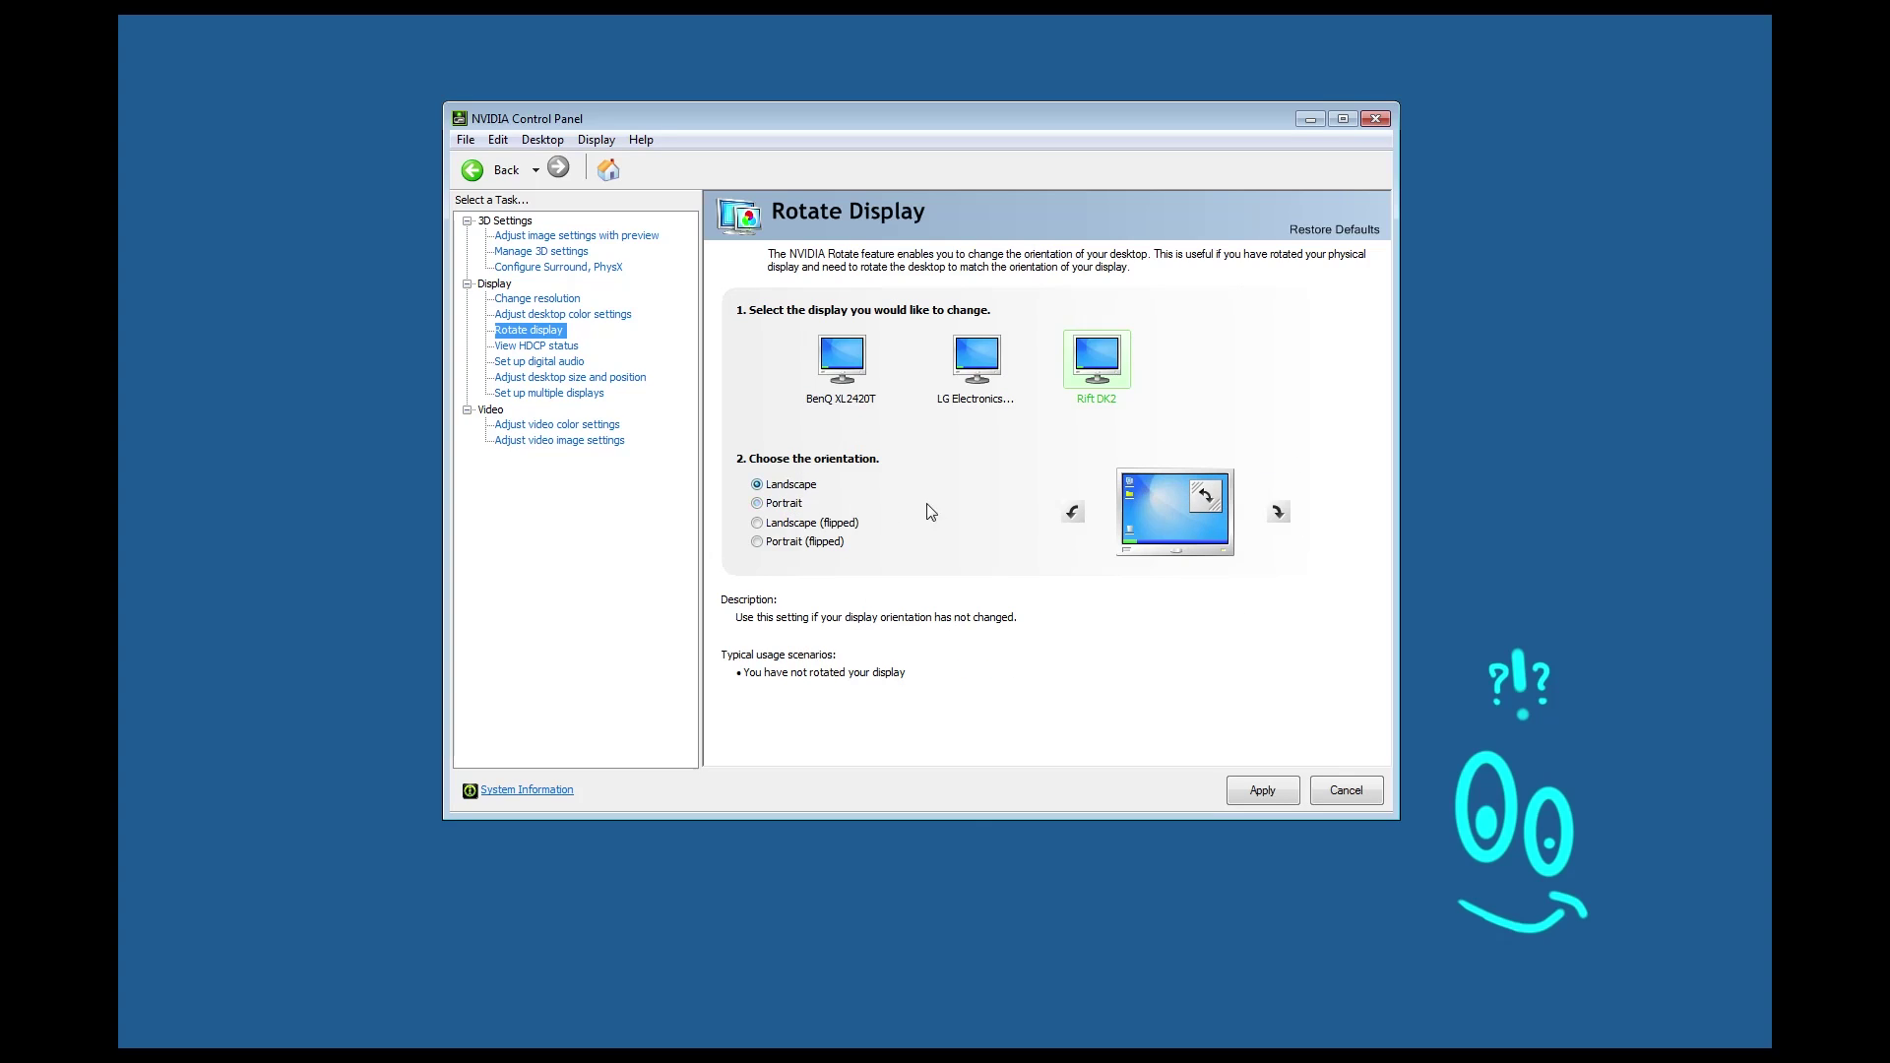
left_click(788, 505)
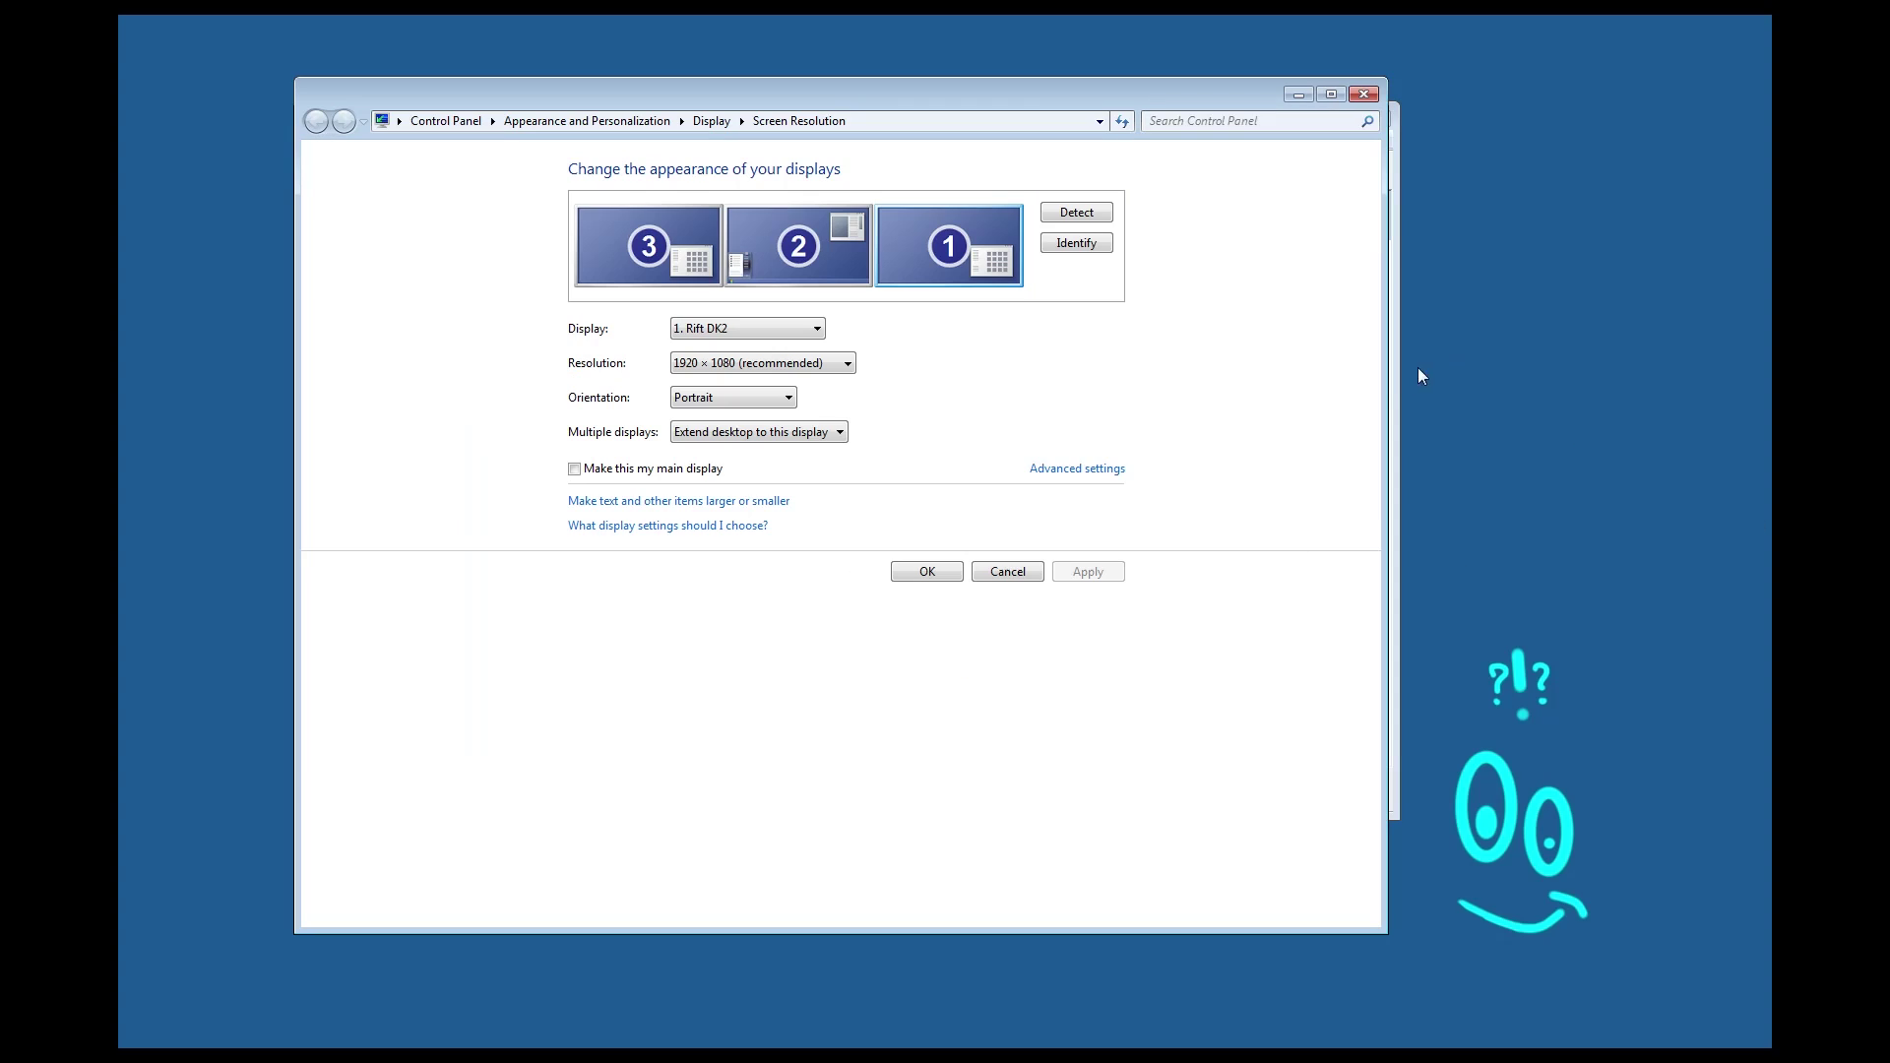
- Place Screen Resolution and NVIDIA rotation windows side by side, both showing Rift DK2 in Portrait
left_click_drag(1048, 98, 909, 94)
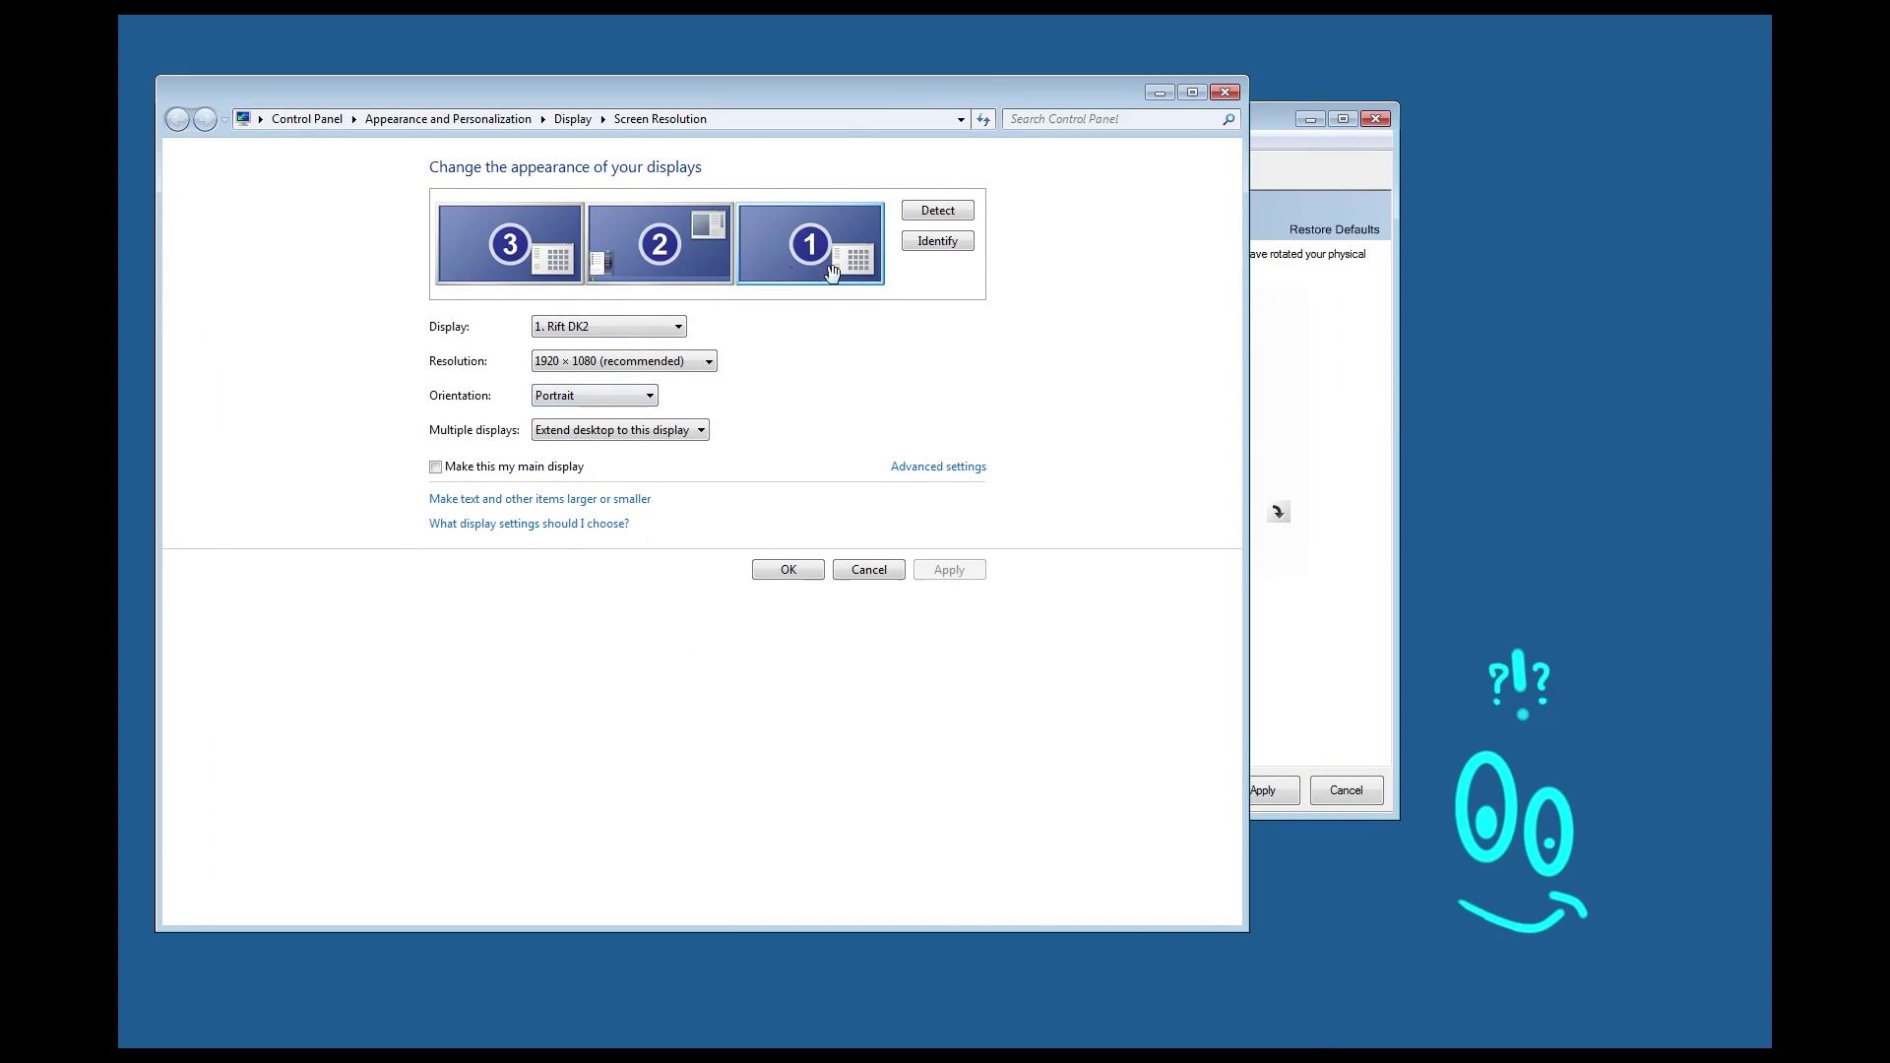
left_click(644, 397)
left_click(644, 398)
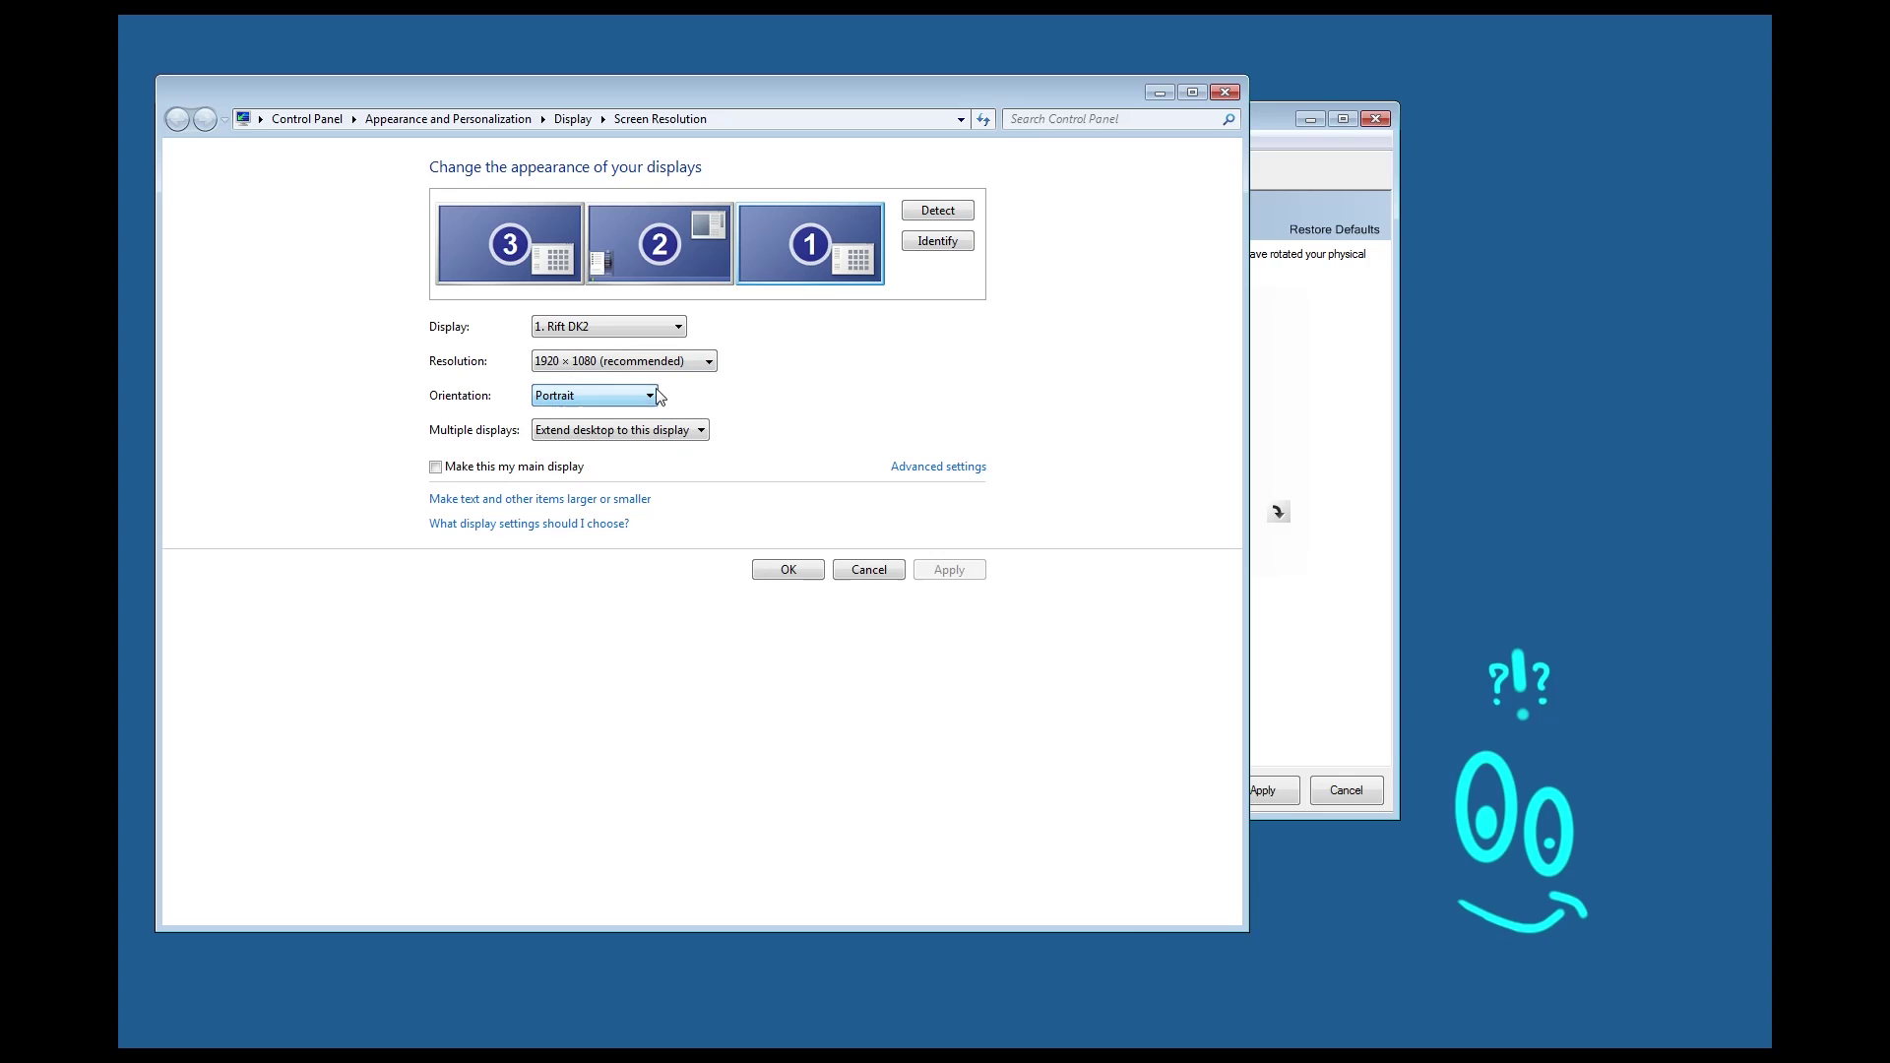
left_click(1258, 148)
left_click_drag(1231, 126, 1505, 224)
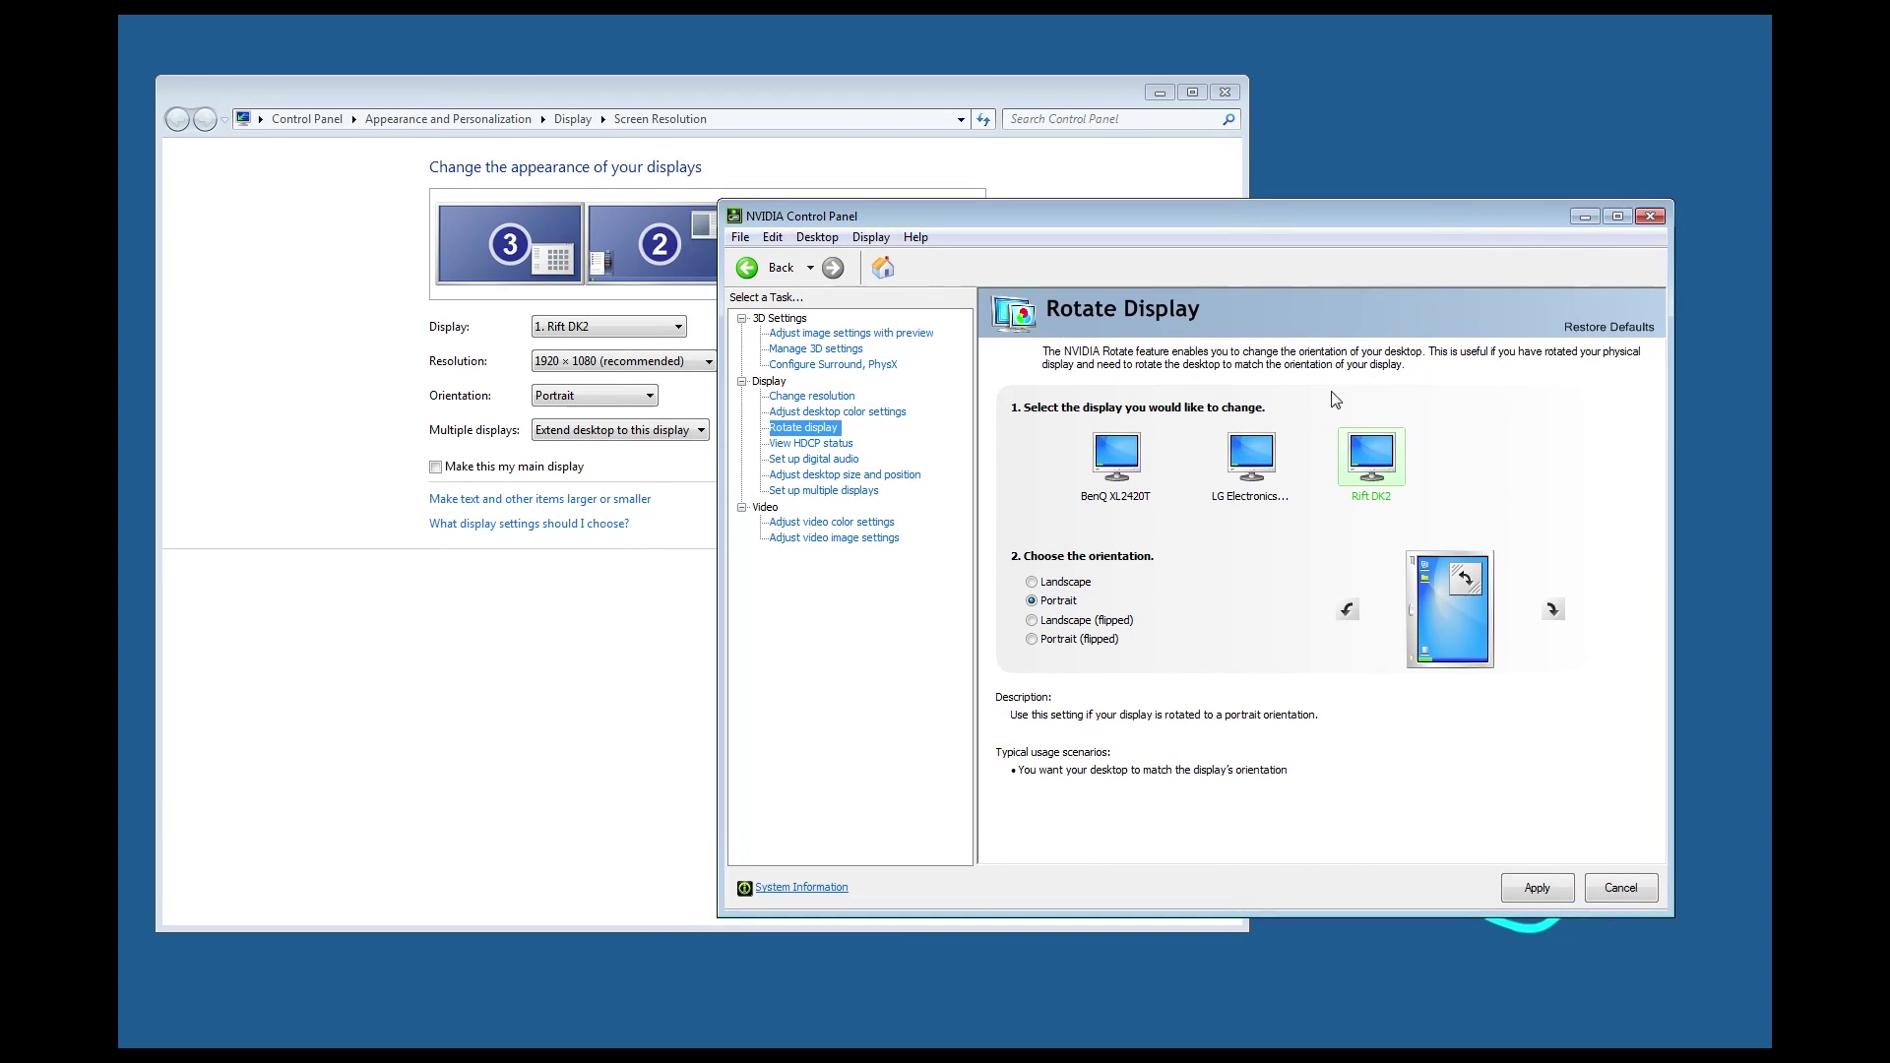